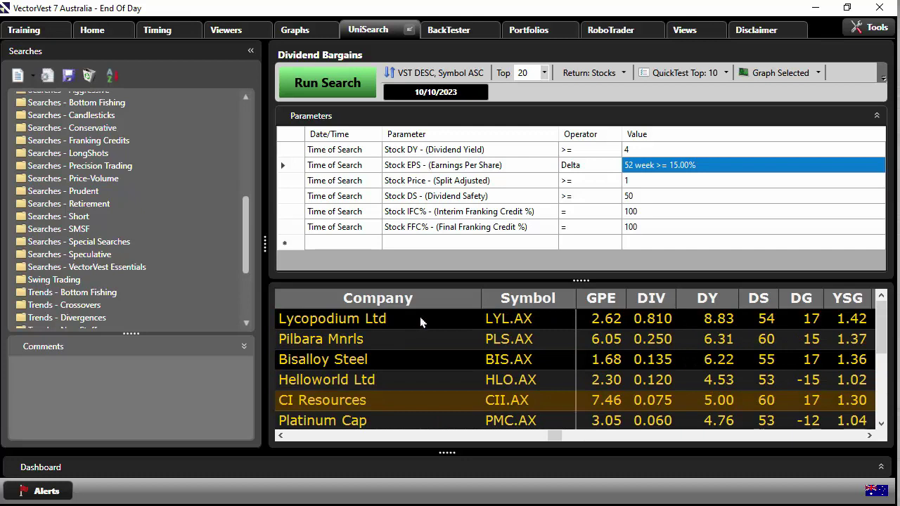
- Add a Stock DY - (Dividend Yield) criterion with operator >= and value 4 as a new row in the Dividend Bargains parameters
click(423, 318)
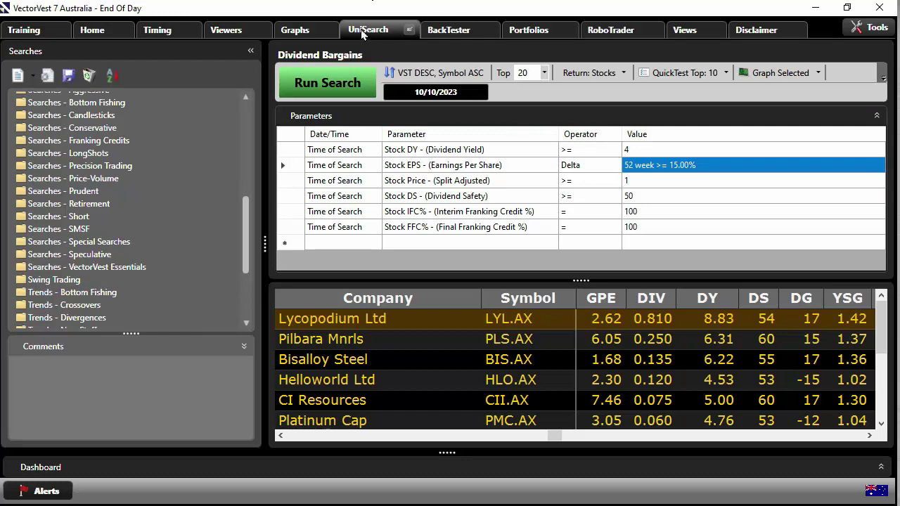
click(406, 243)
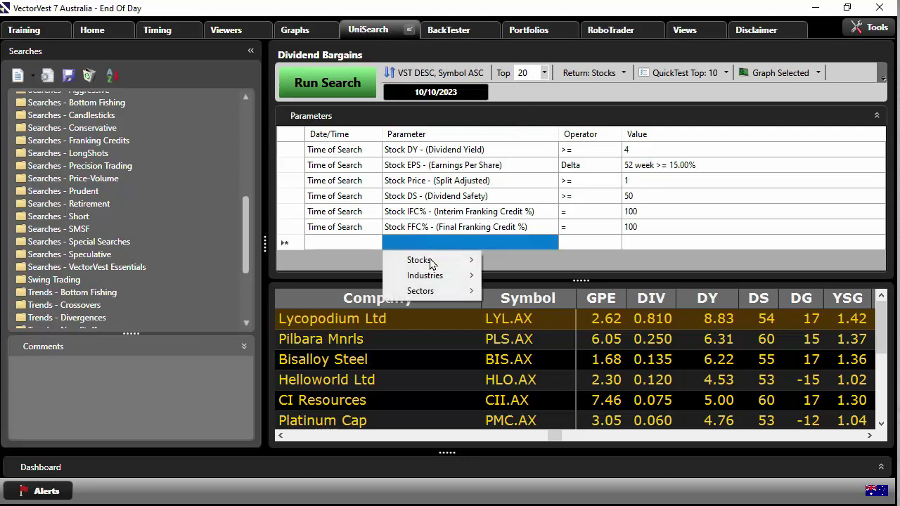
mouse_move(431, 263)
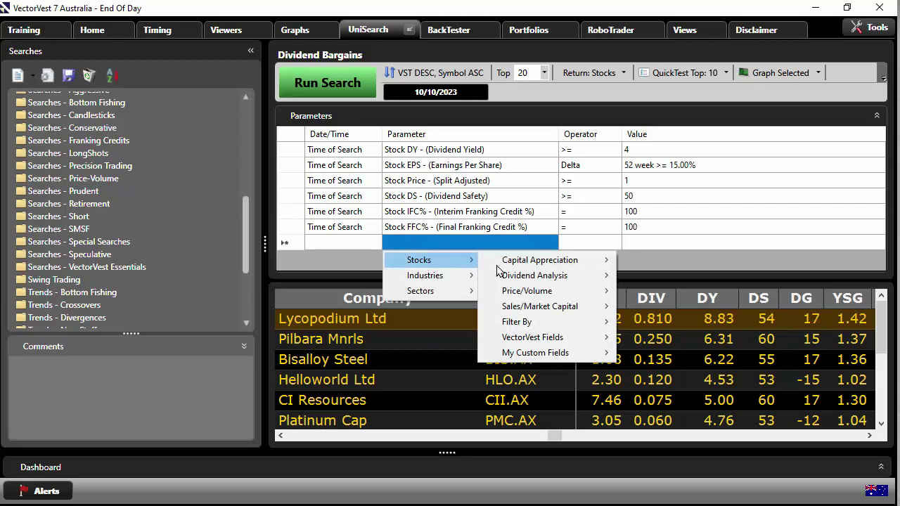
mouse_move(560, 280)
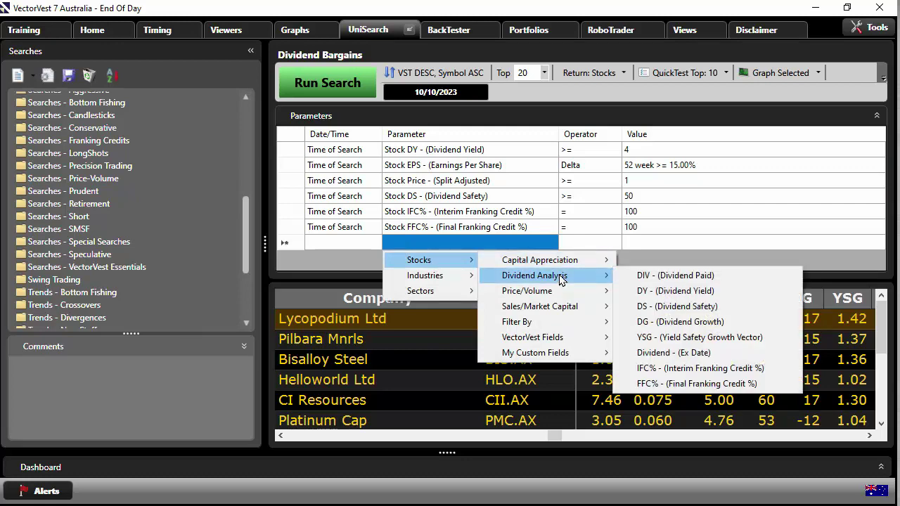
click(671, 301)
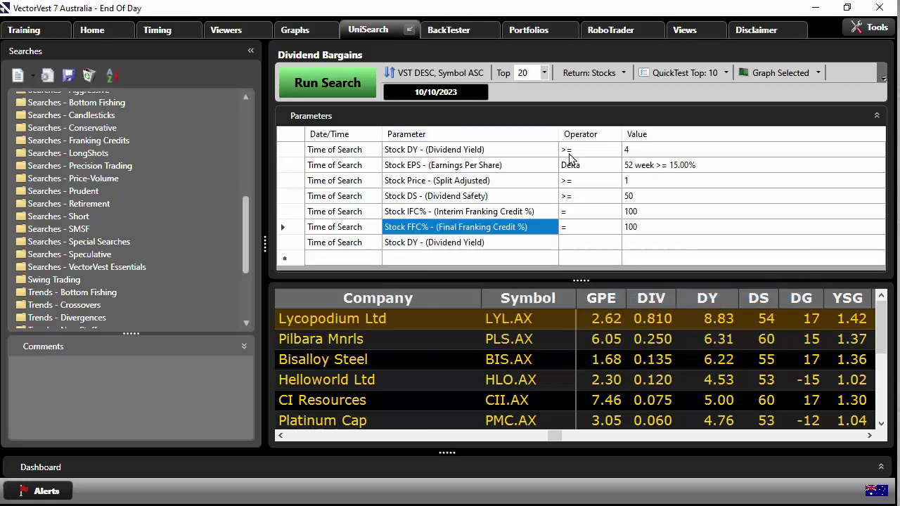
click(571, 246)
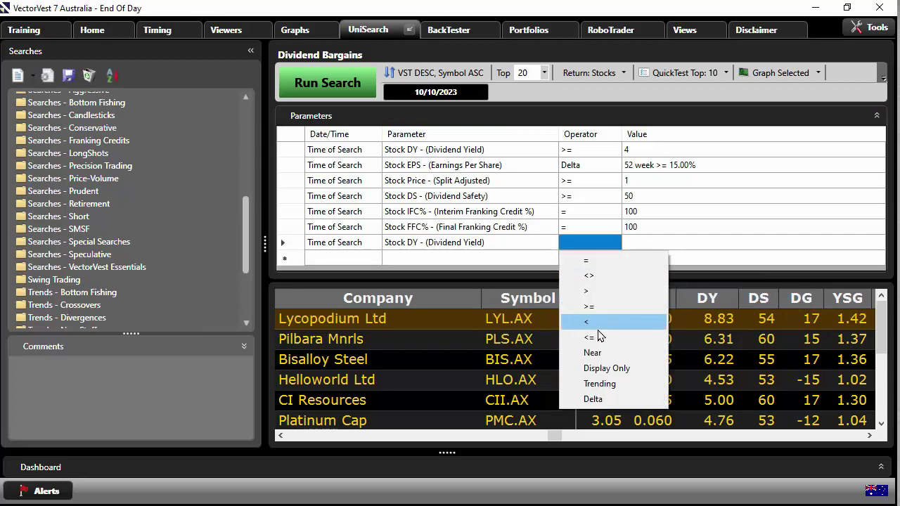
click(590, 307)
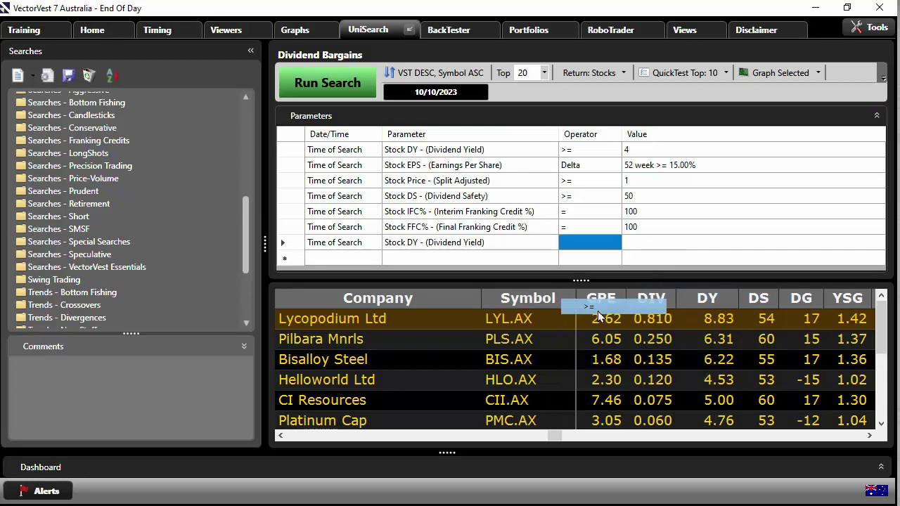
click(636, 242)
click(686, 261)
text(4)
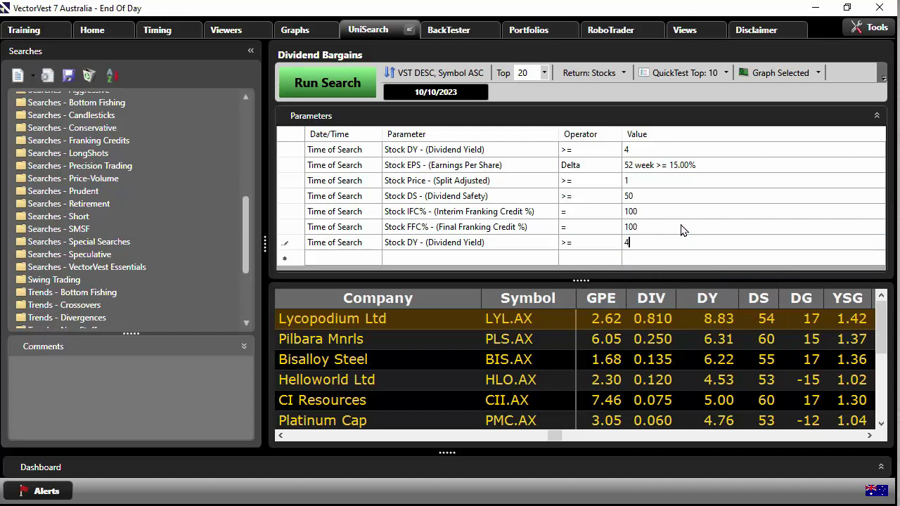
- Delete the duplicate Dividend Yield row at the end of the search parameters
click(296, 245)
right_click(296, 245)
click(320, 249)
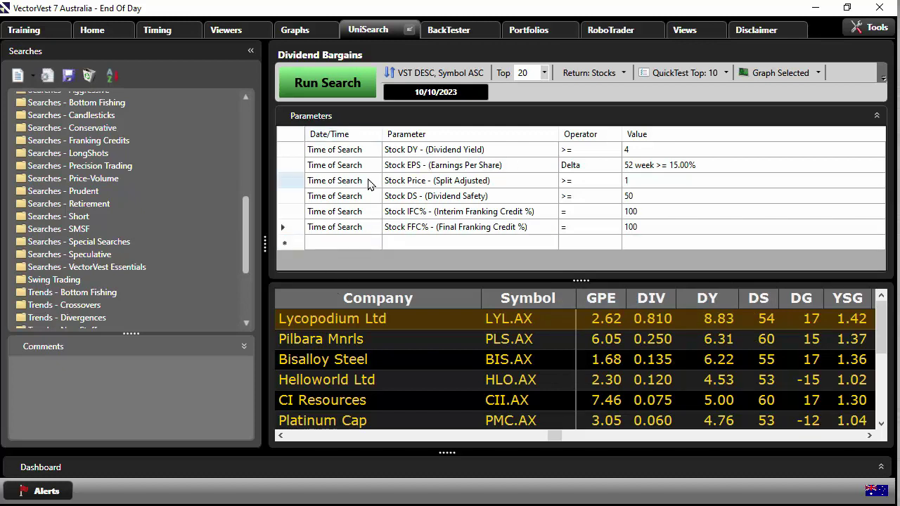
- Add a Stock EPS - (Earnings Per Share) parameter in a new row and set its operator to Delta
click(418, 243)
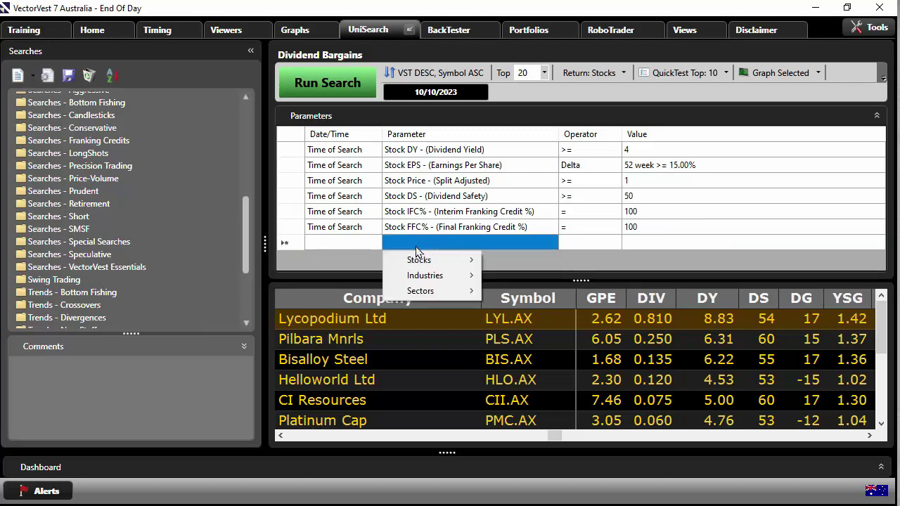
mouse_move(422, 261)
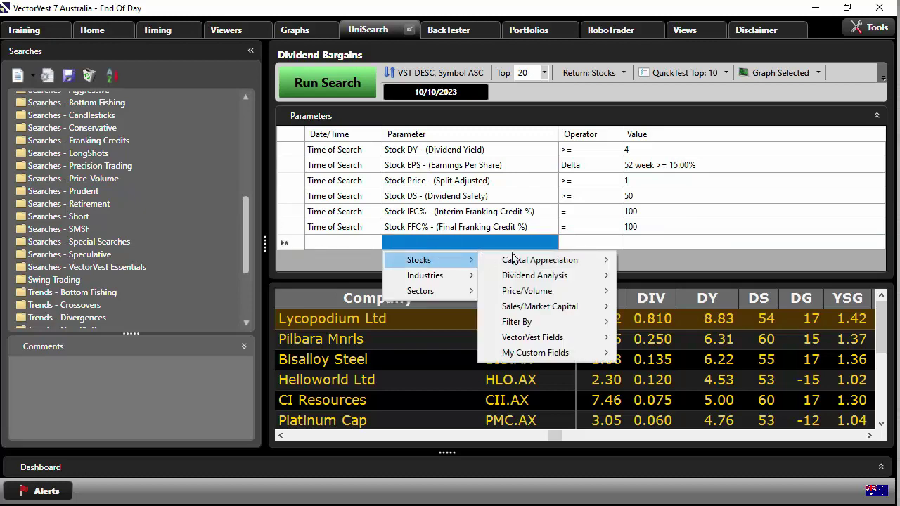
mouse_move(538, 260)
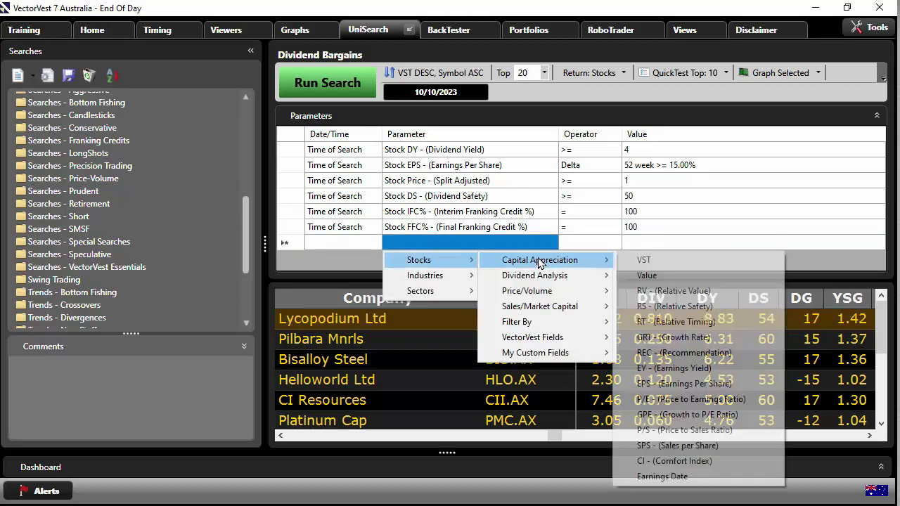
click(693, 383)
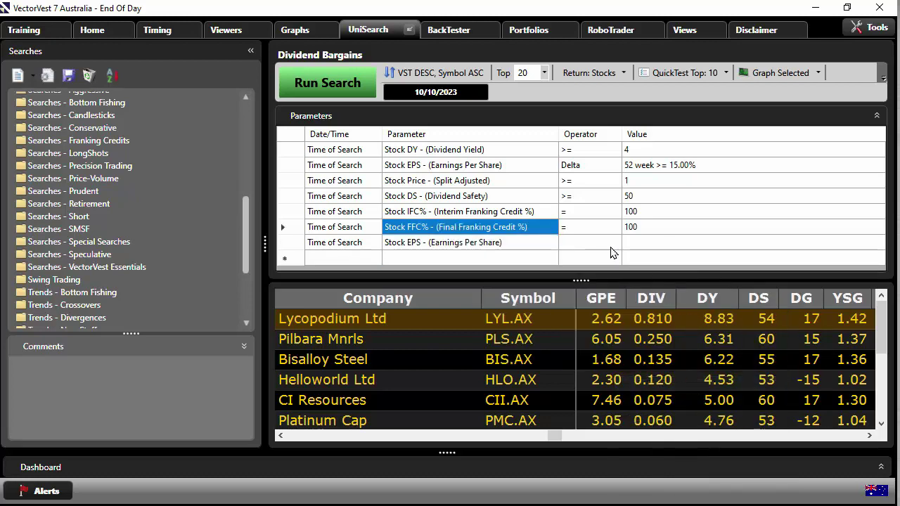
click(585, 243)
click(587, 248)
click(610, 398)
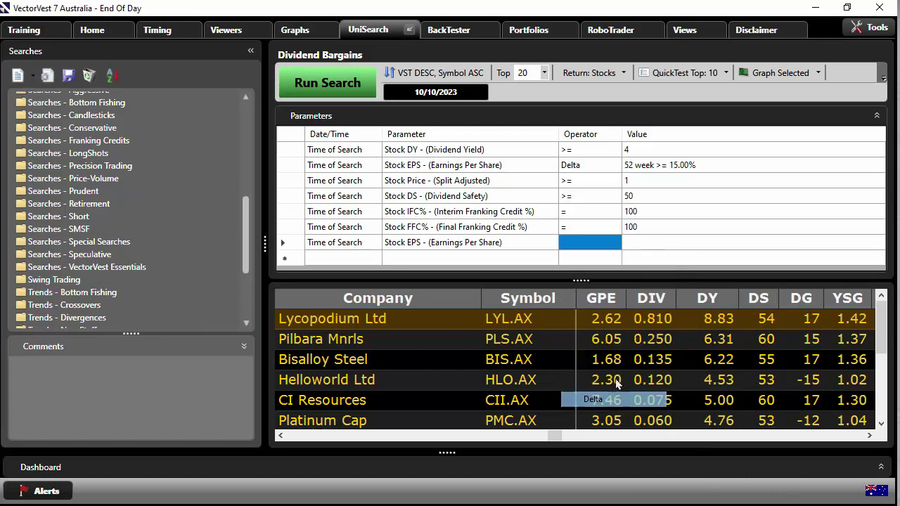
- Set the new EPS row's custom delta to a relative time of 52 weeks, >= 15
click(654, 250)
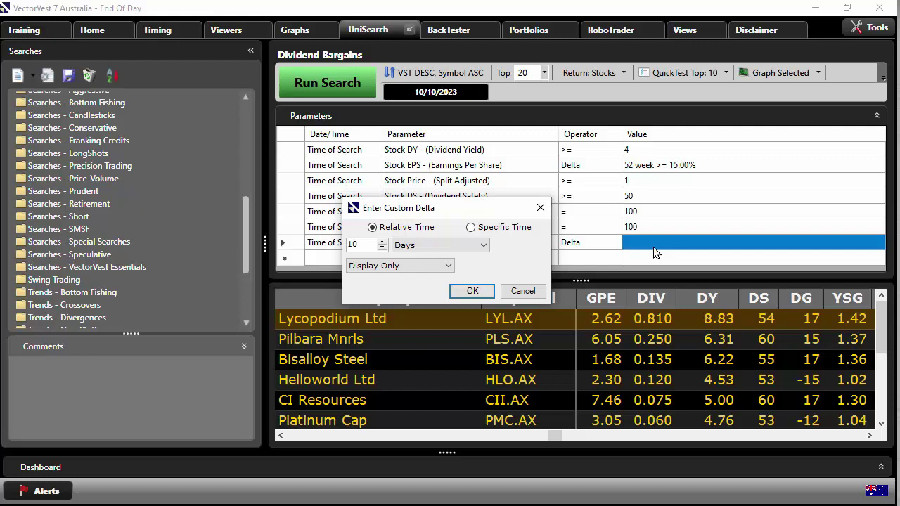
drag(364, 244, 279, 243)
text(52)
click(457, 245)
click(425, 267)
click(413, 266)
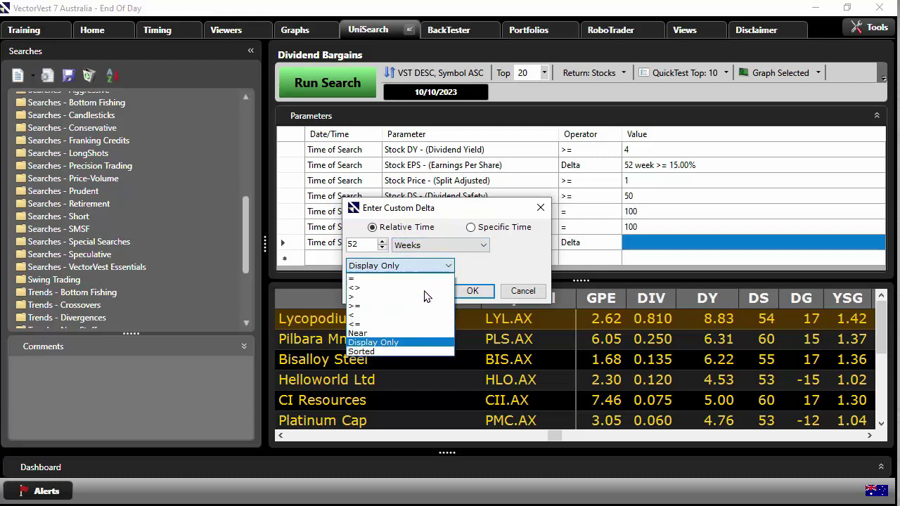
click(403, 305)
click(495, 266)
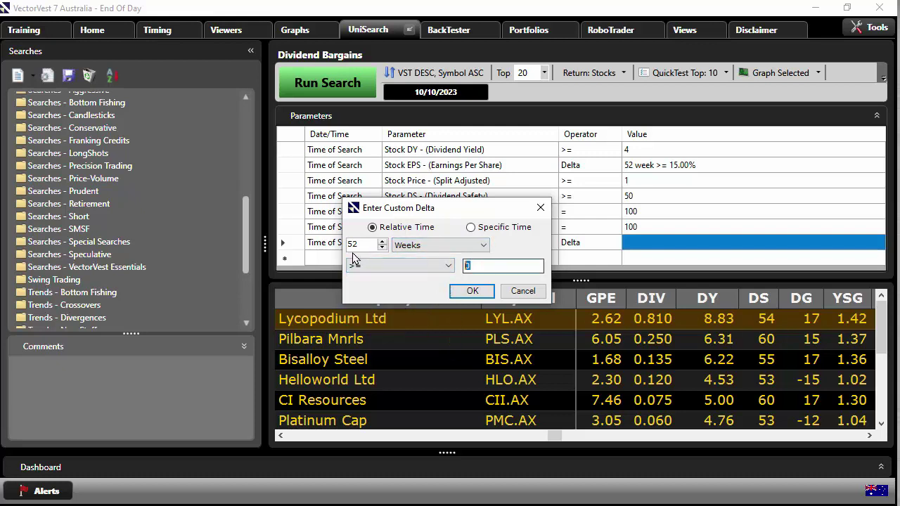
text(15)
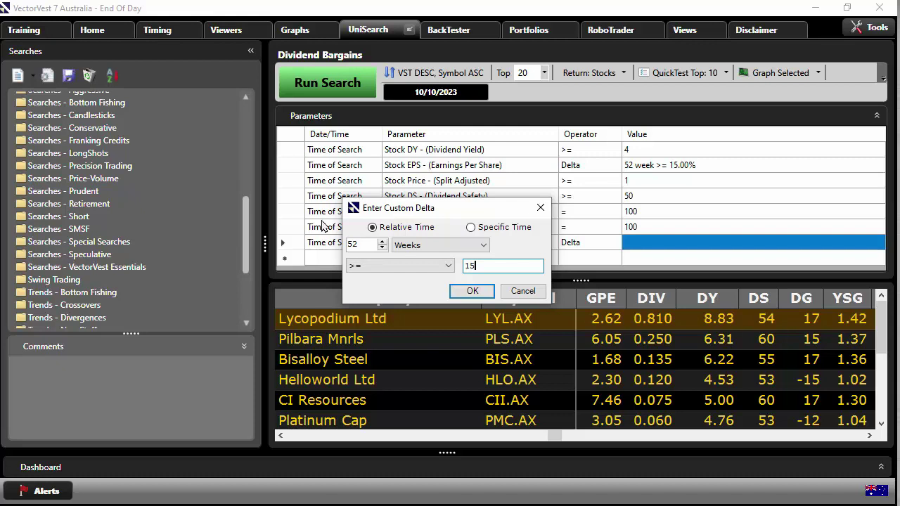
click(472, 291)
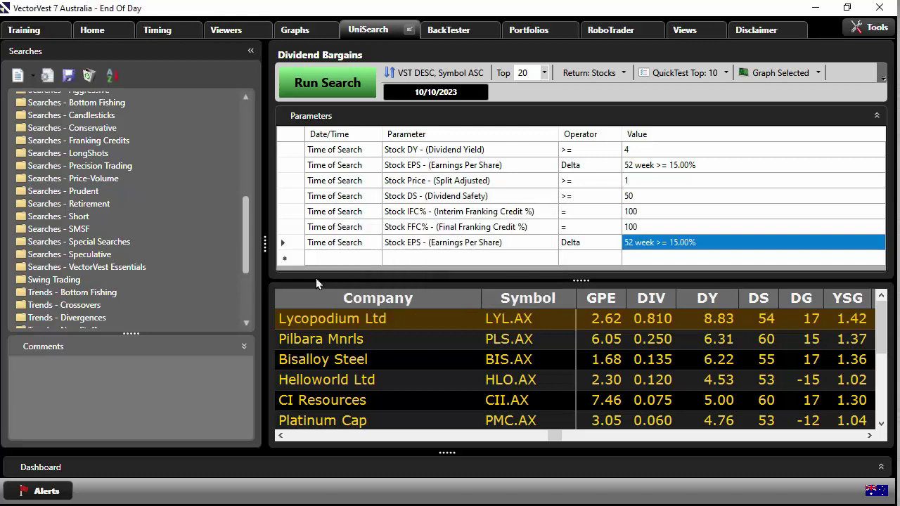
- Delete the duplicate Earnings Per Share row at the end of the search parameters
click(297, 246)
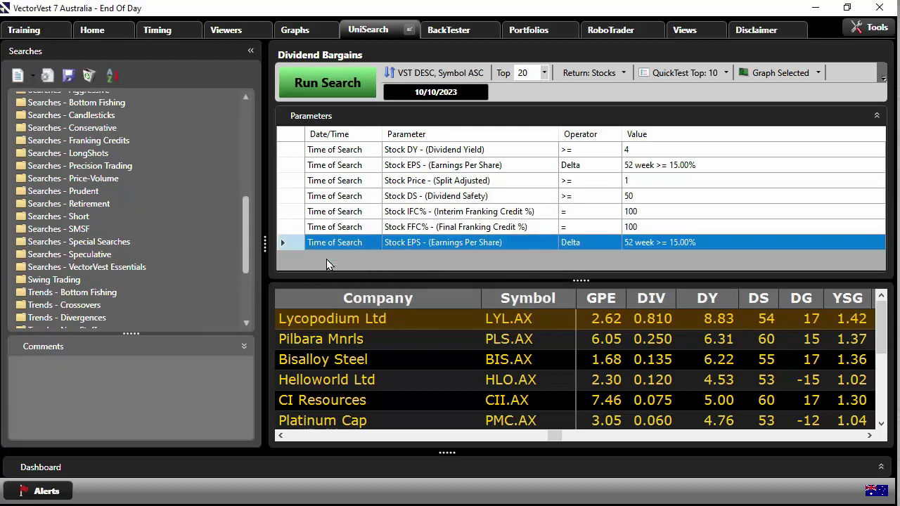
key(Delete)
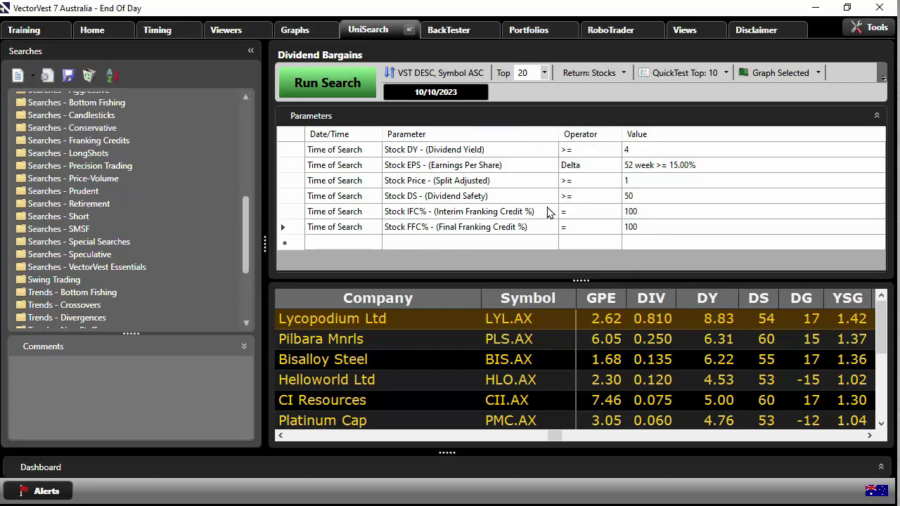
- Choose the top 20 result limit and select all the stocks in the search results
click(543, 74)
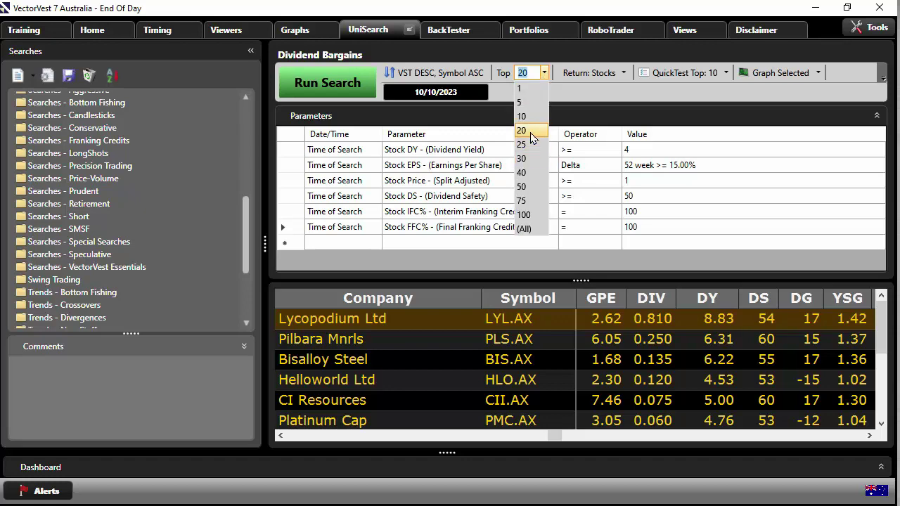
click(532, 137)
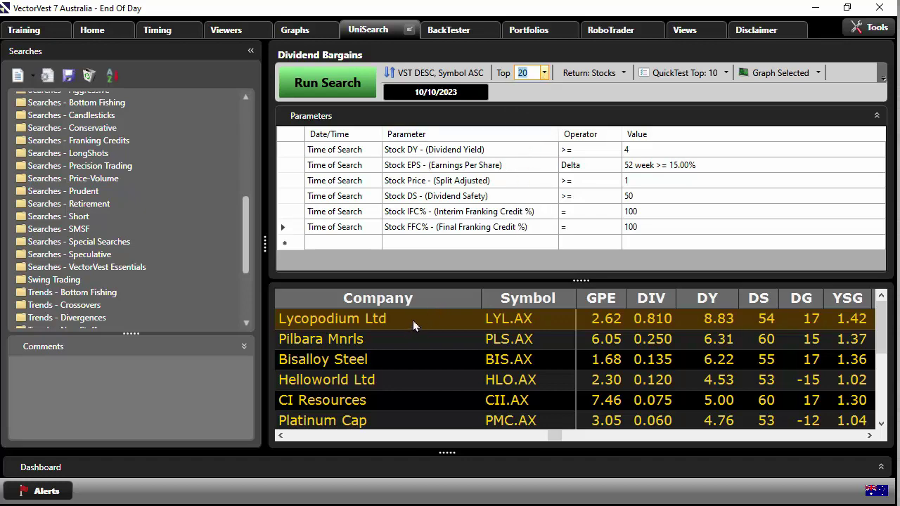
scroll(412, 320, down, 2)
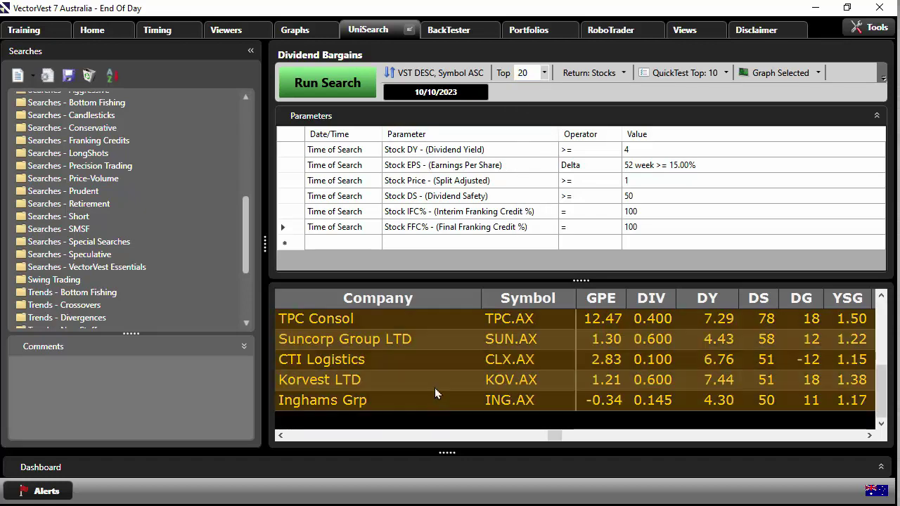
scroll(435, 383, up, 2)
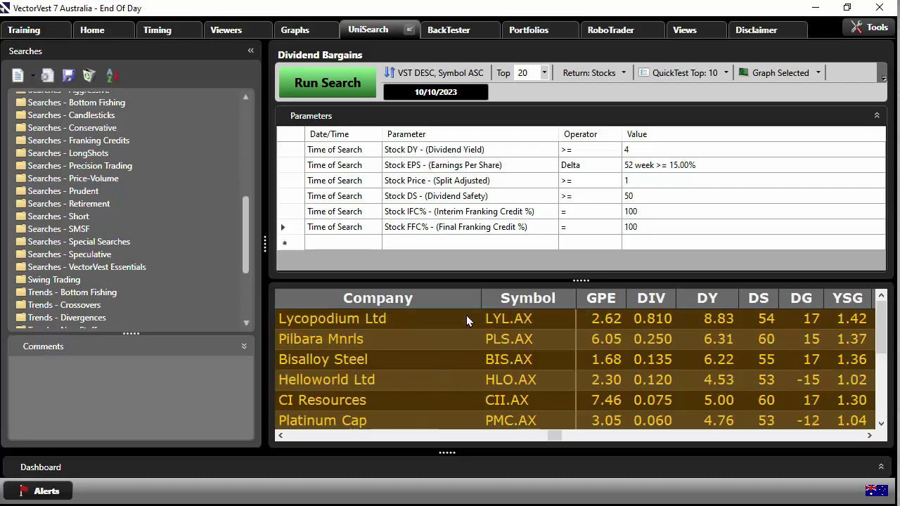
- Add the selected stocks to the Dividend Payers > 4% watchlist in the group of the same name
right_click(466, 315)
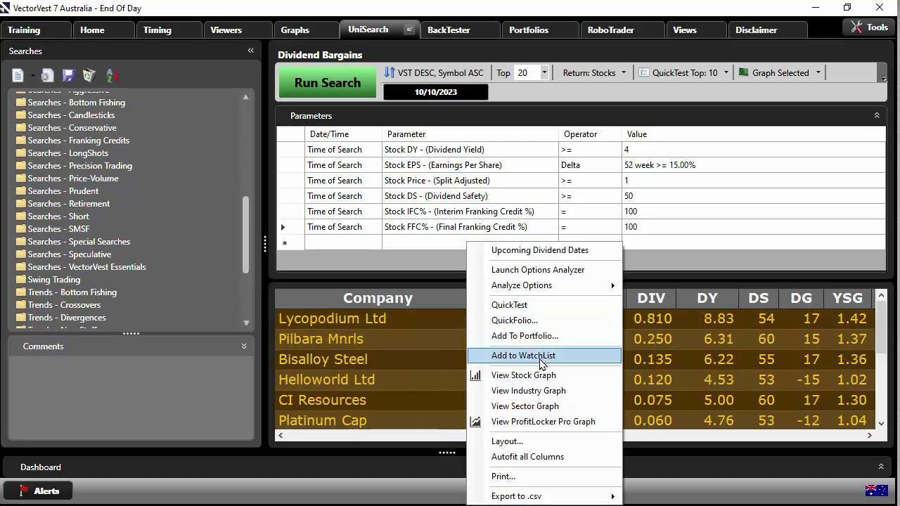
click(540, 358)
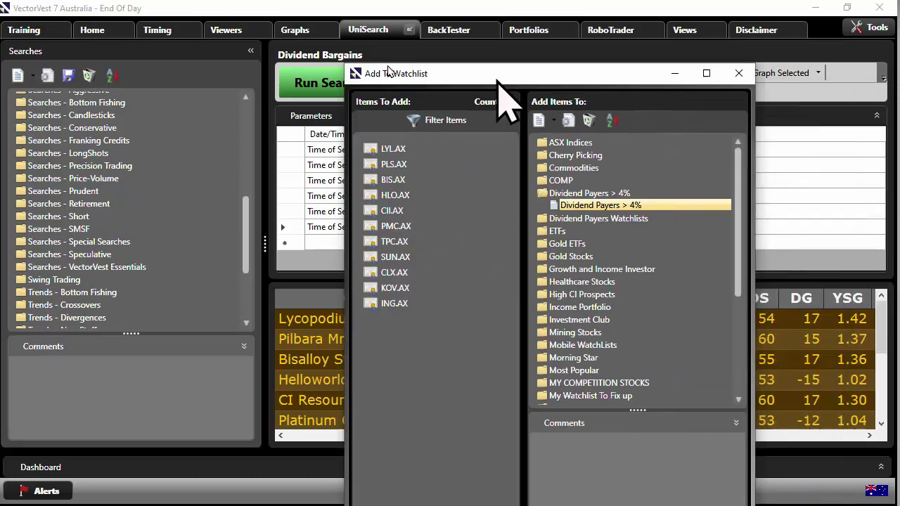
drag(498, 98, 263, 33)
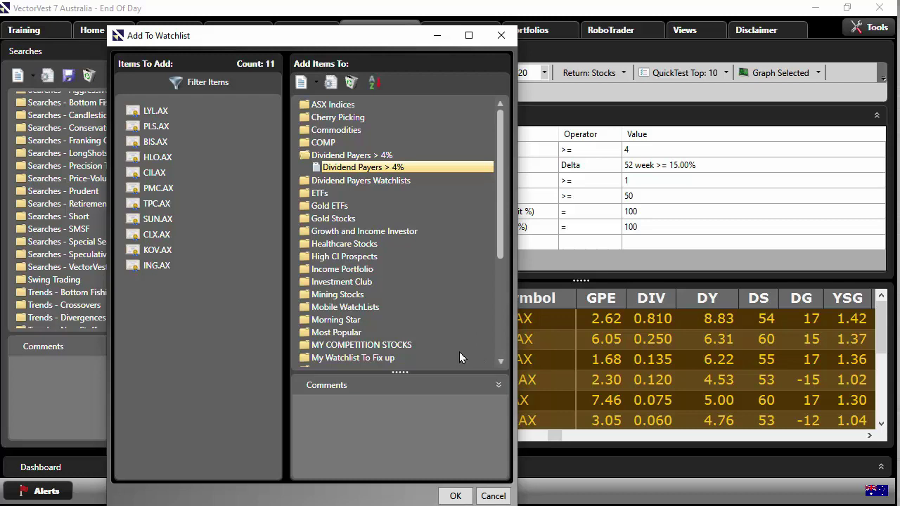
click(316, 82)
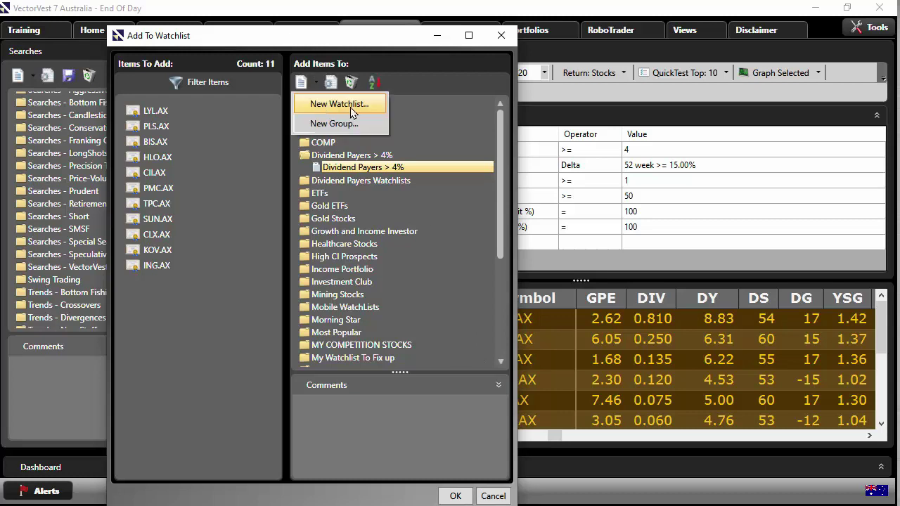
click(340, 167)
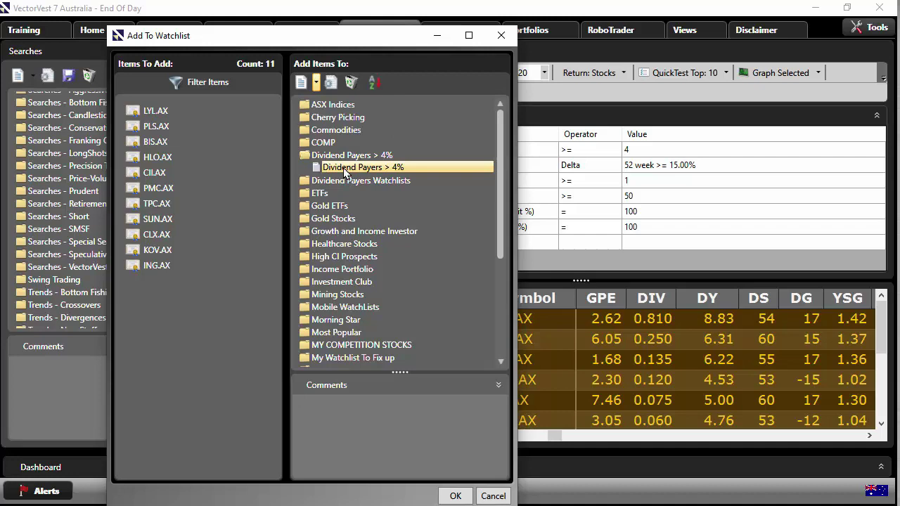
click(455, 497)
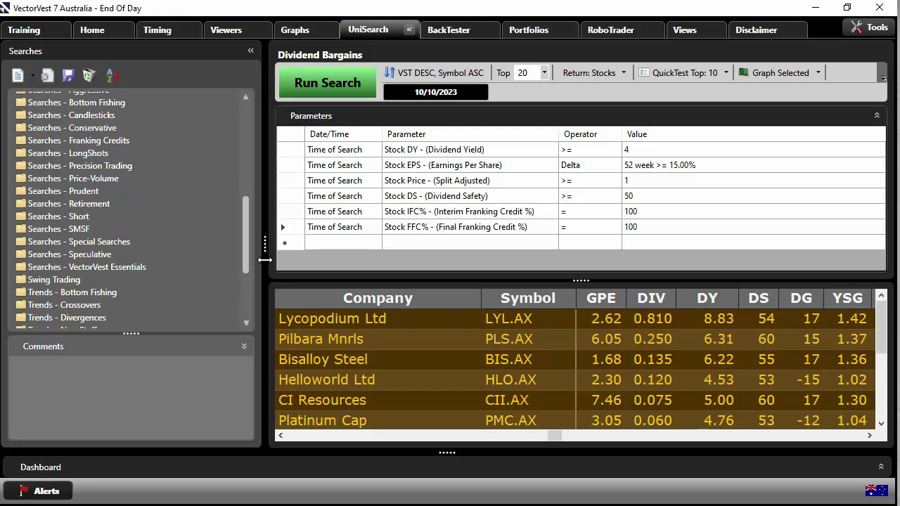
- Enlarge the results list, select Lycopodium Ltd and review its EPS delta, franking credit and RV, RS, RT and recommendation columns
click(373, 320)
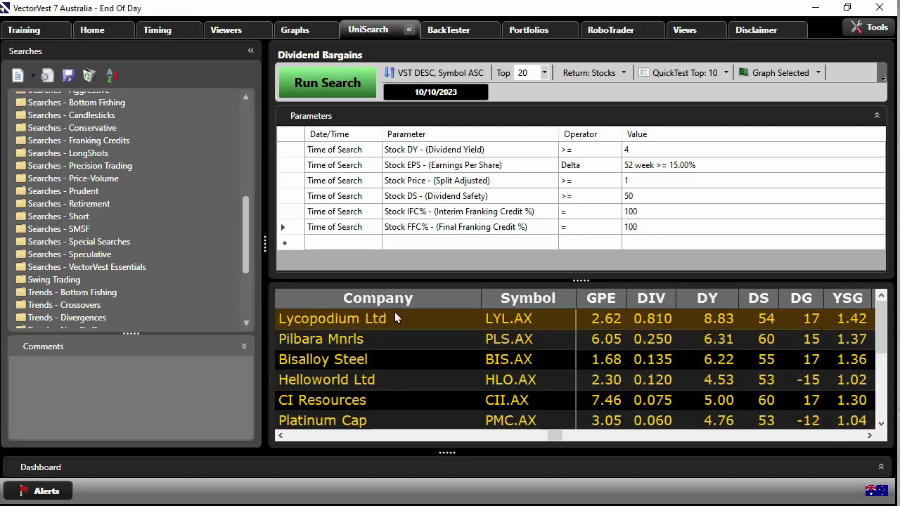
drag(585, 279, 587, 260)
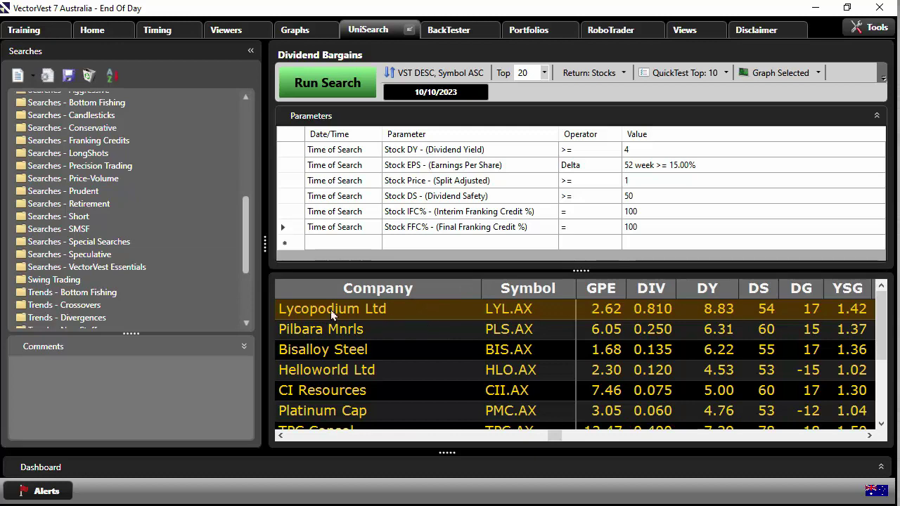
drag(372, 436, 263, 441)
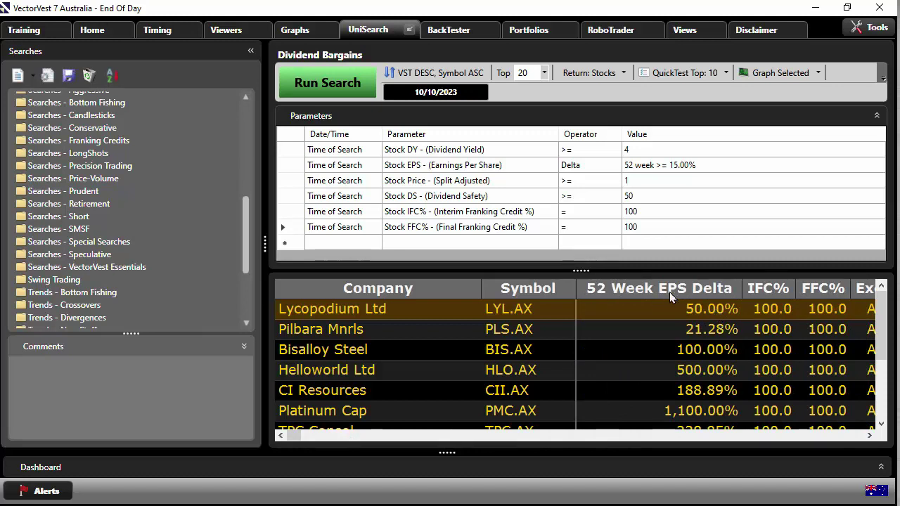
click(869, 435)
click(869, 436)
click(870, 436)
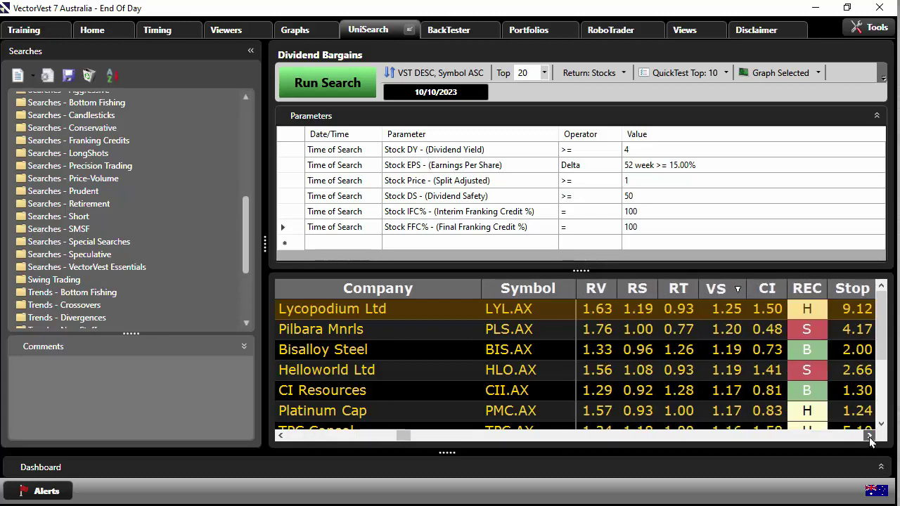
- Examine the EPS, dividend, dividend yield, safety, growth, YSG and franking credit columns for the stocks in the search results
click(870, 436)
click(869, 436)
click(870, 436)
click(870, 435)
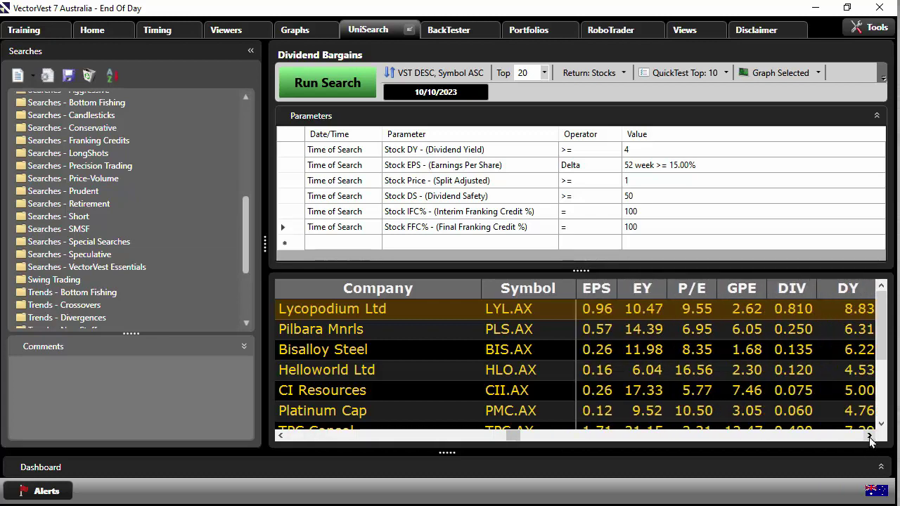
click(869, 435)
click(869, 436)
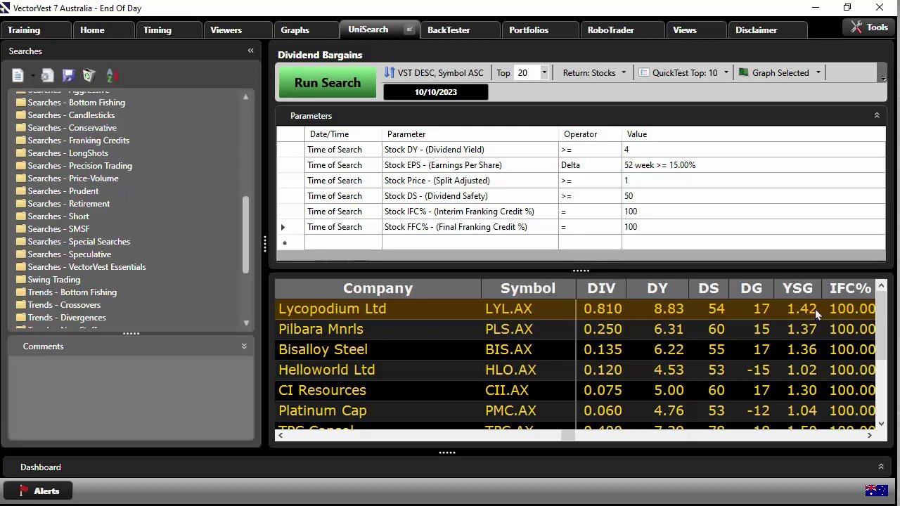
click(869, 435)
click(869, 435)
click(869, 435)
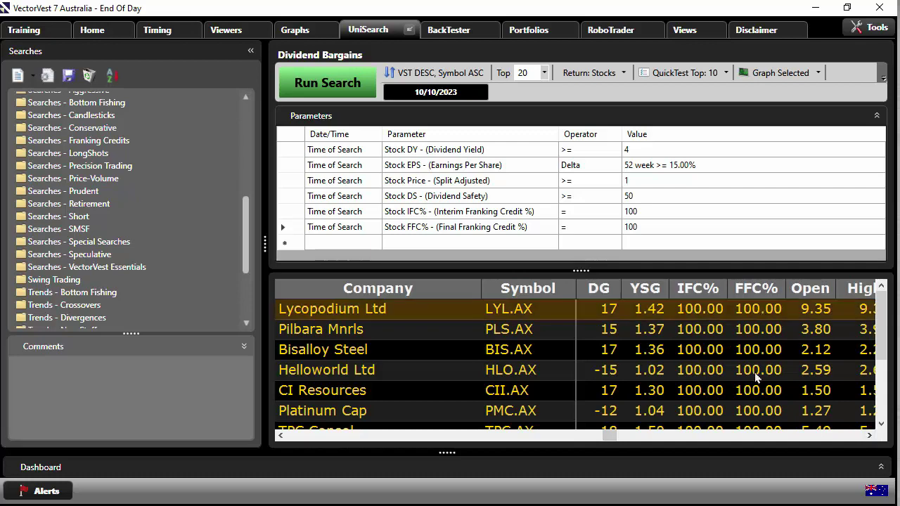
- Graph Lycopodium Ltd in a maximized window and add EPS below the price chart
click(766, 73)
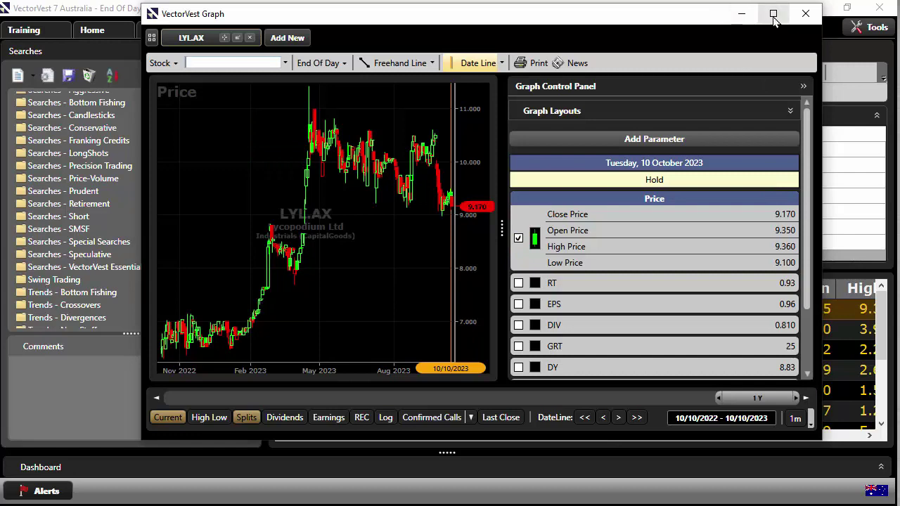
click(772, 14)
click(629, 296)
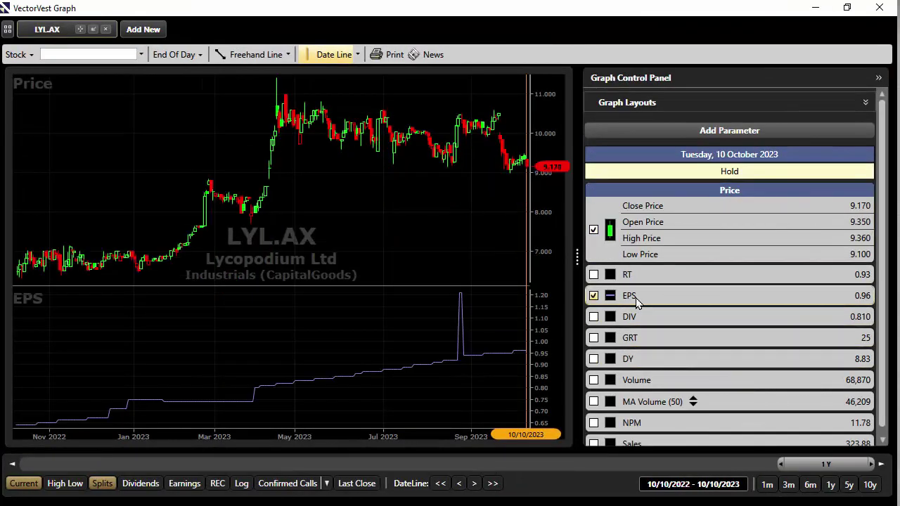
- Change the style of the EPS series to a thick solid line
right_click(645, 313)
click(661, 335)
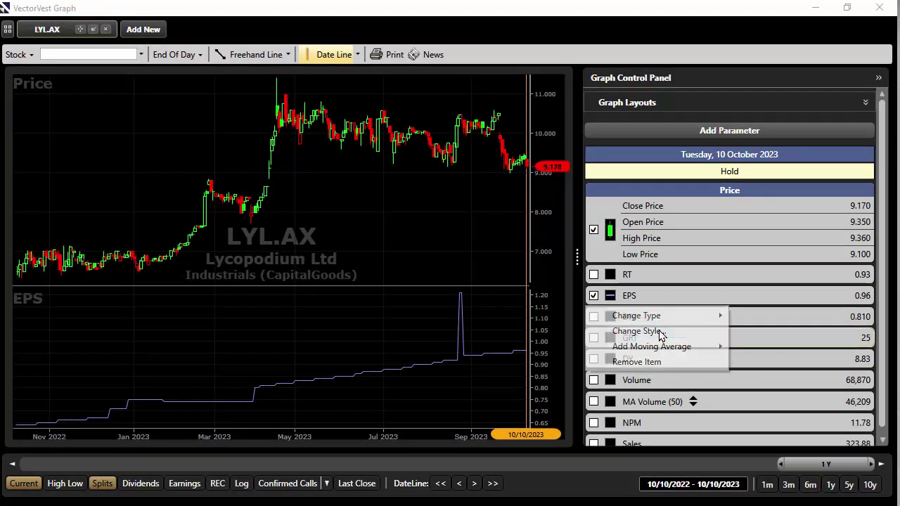
click(483, 176)
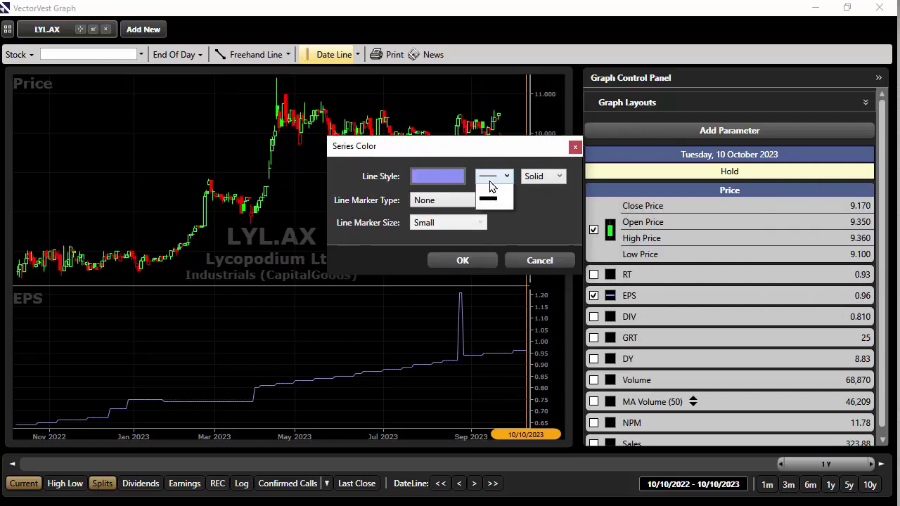
click(492, 234)
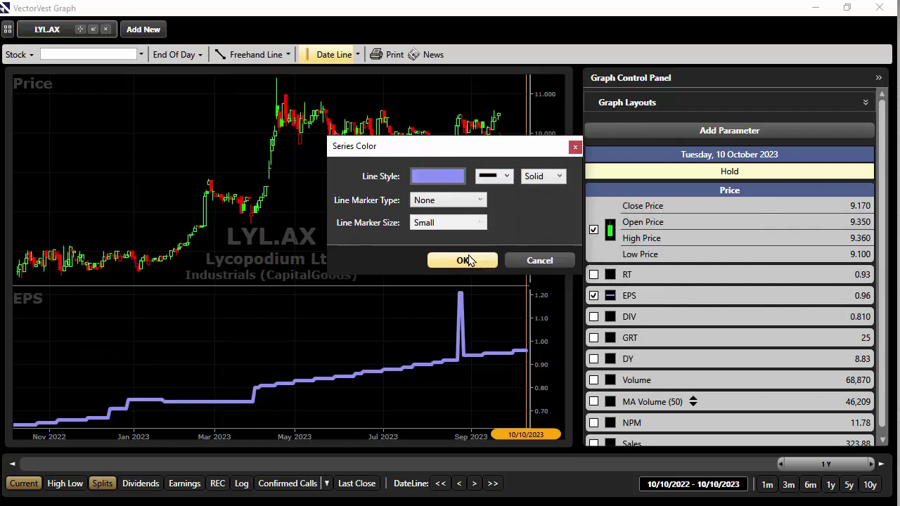
click(466, 261)
- Change the EPS series type to Area and extend the graph's date range back to 1/10/2020
right_click(651, 312)
mouse_move(654, 316)
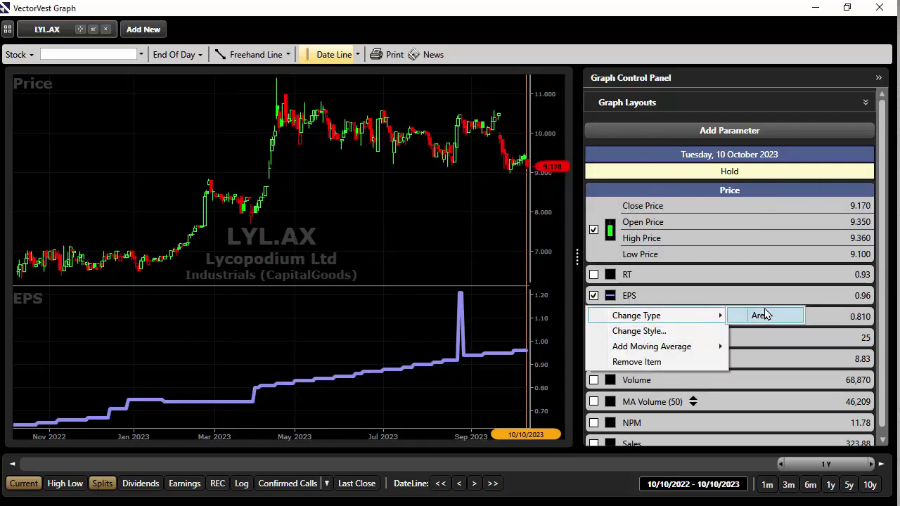
click(766, 314)
drag(780, 464, 683, 464)
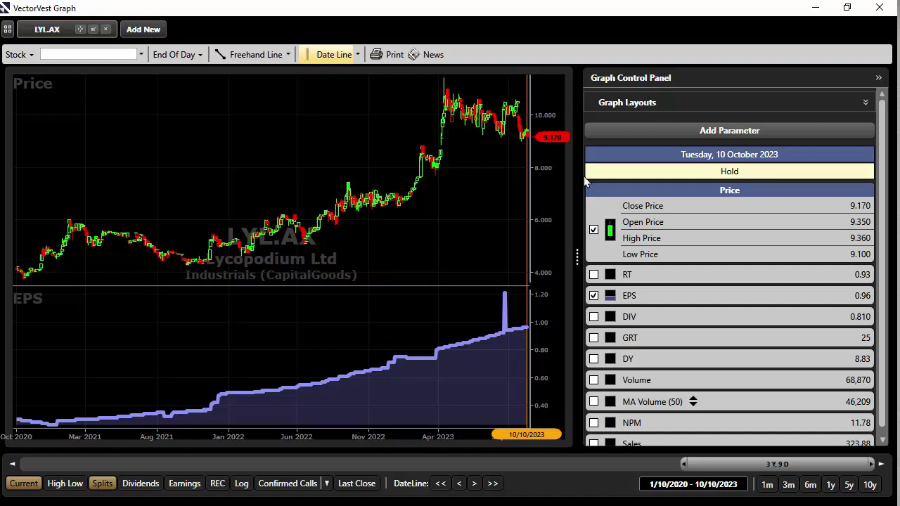
- Add DIV to the Lycopodium graph and style it as a thick solid bright green line
click(595, 317)
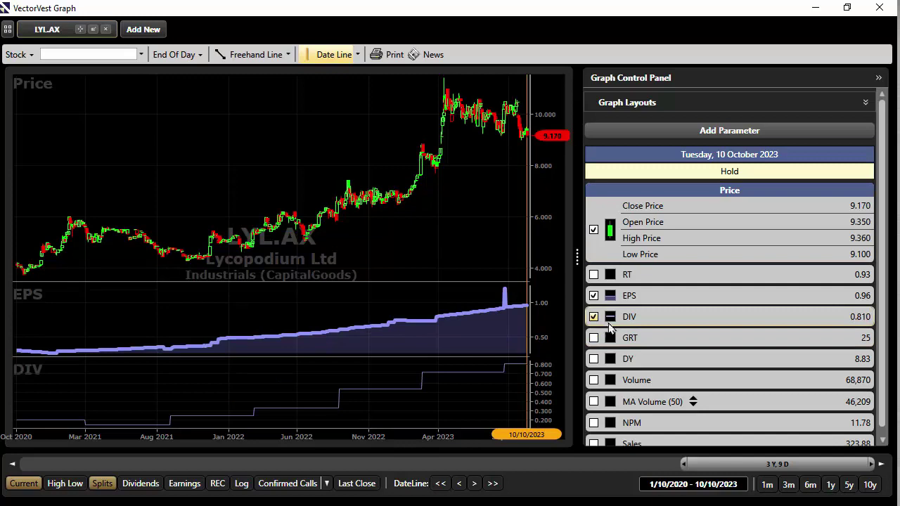
right_click(610, 328)
click(626, 352)
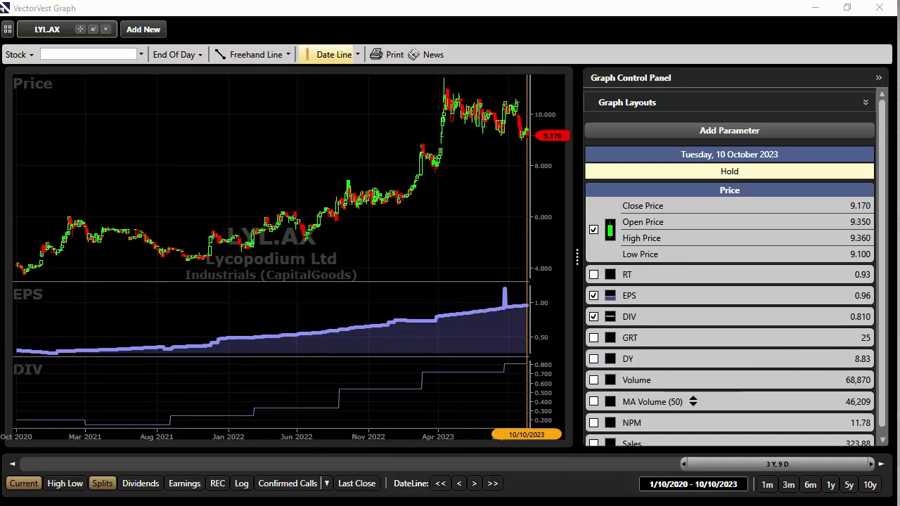
click(664, 195)
click(652, 232)
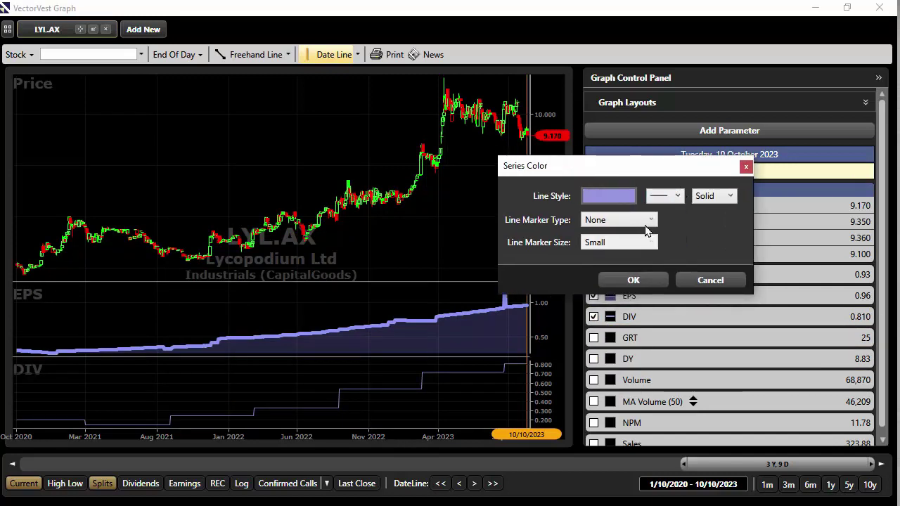
click(609, 195)
click(419, 166)
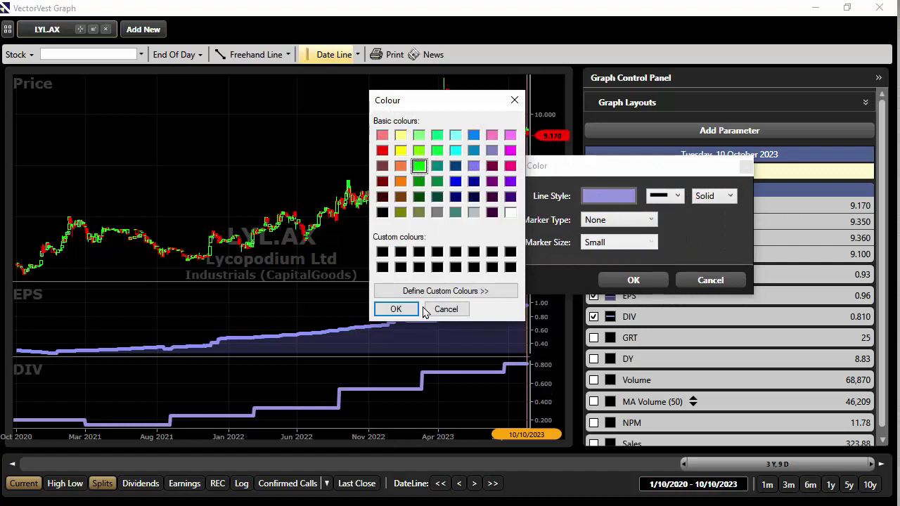
click(396, 309)
click(633, 279)
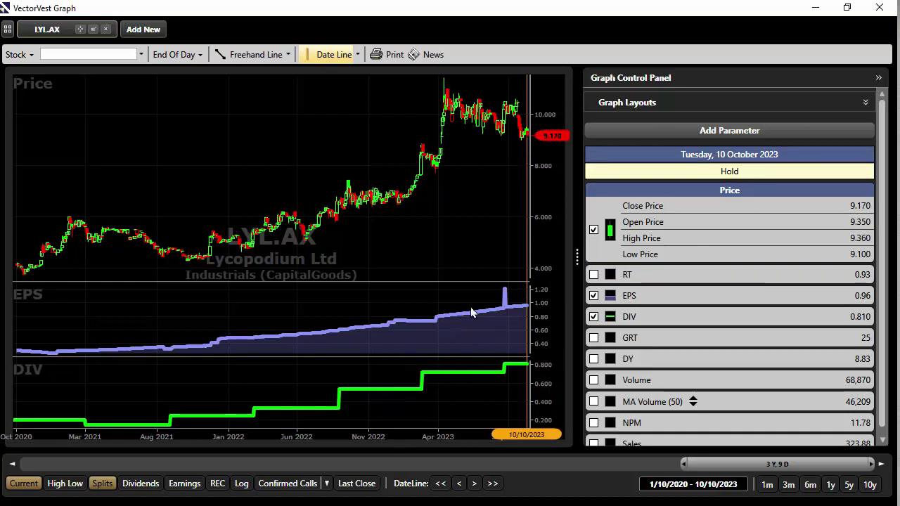
- Add DY to the Lycopodium graph, style it as a thick line and close the graph window
scroll(657, 416, down, 1)
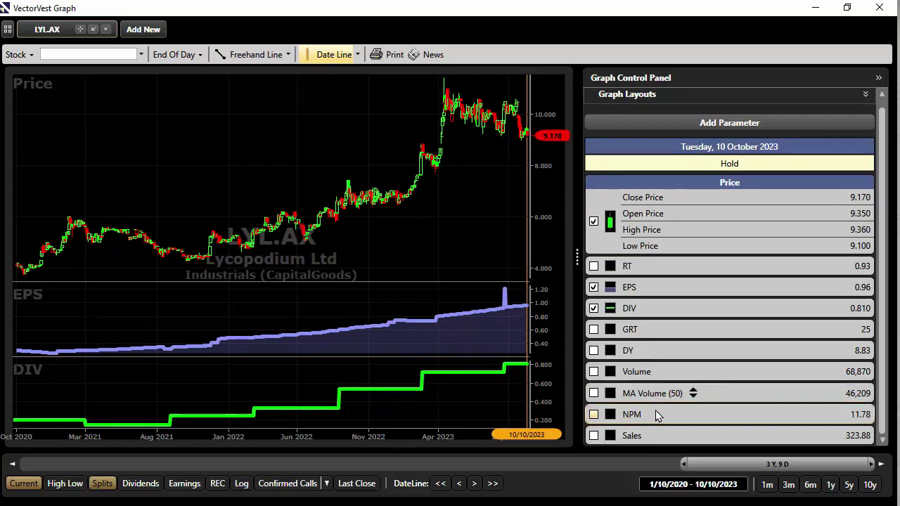
click(628, 351)
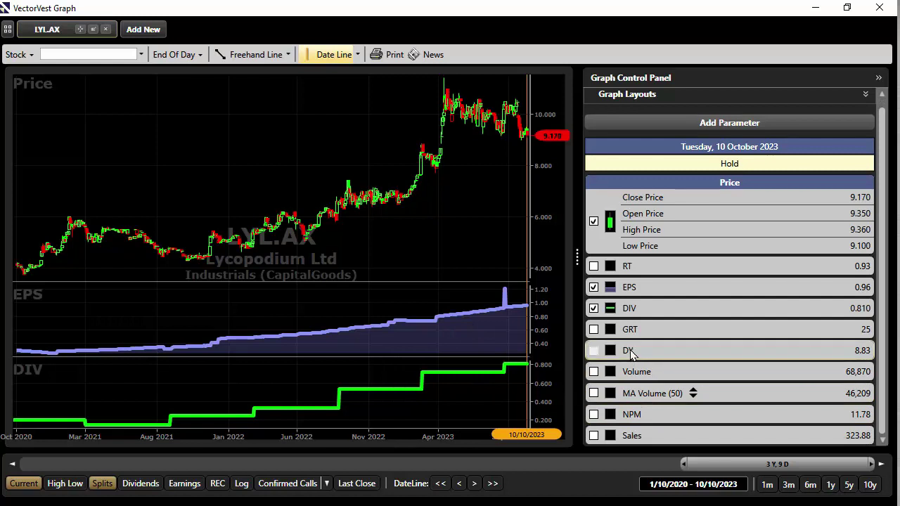
right_click(631, 355)
click(645, 386)
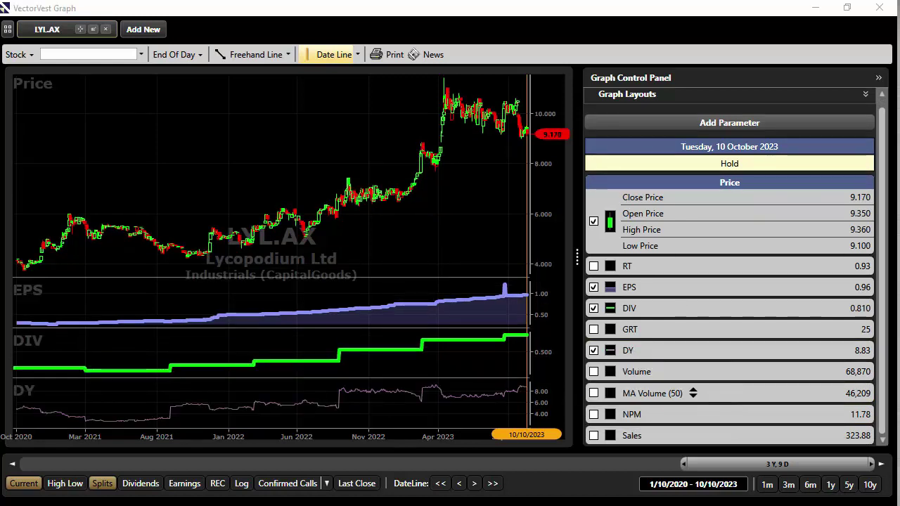
key(Return)
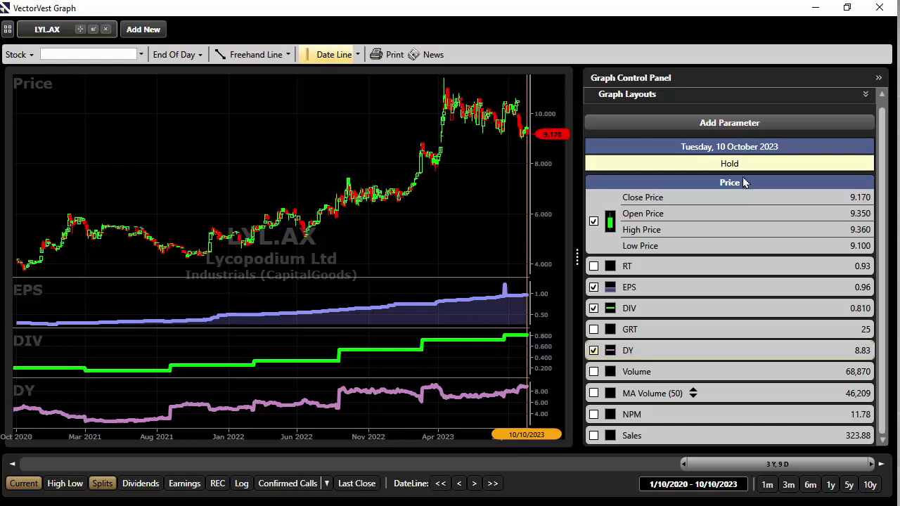
click(878, 7)
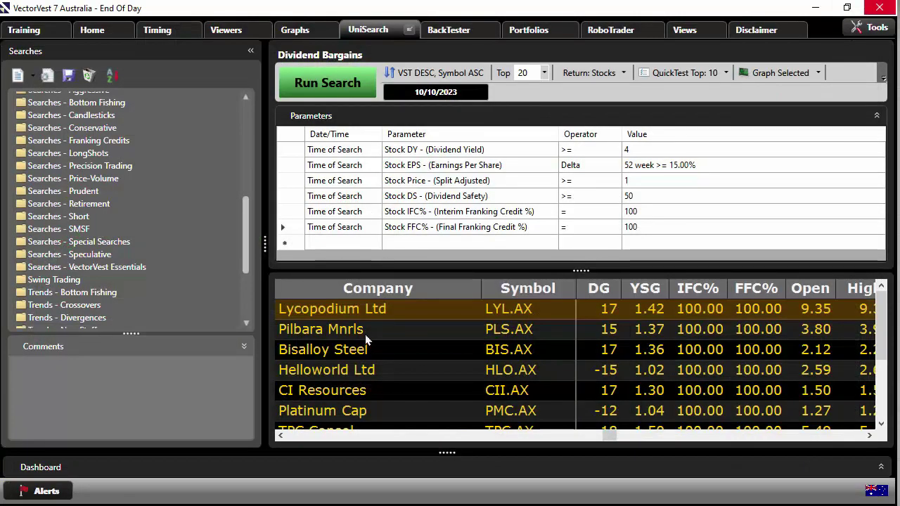
- Graph Pilbara Mnrls in a maximized window, review its price, EPS, DIV and DY trends back to 29/08/2022, and close the graph
click(366, 331)
click(767, 77)
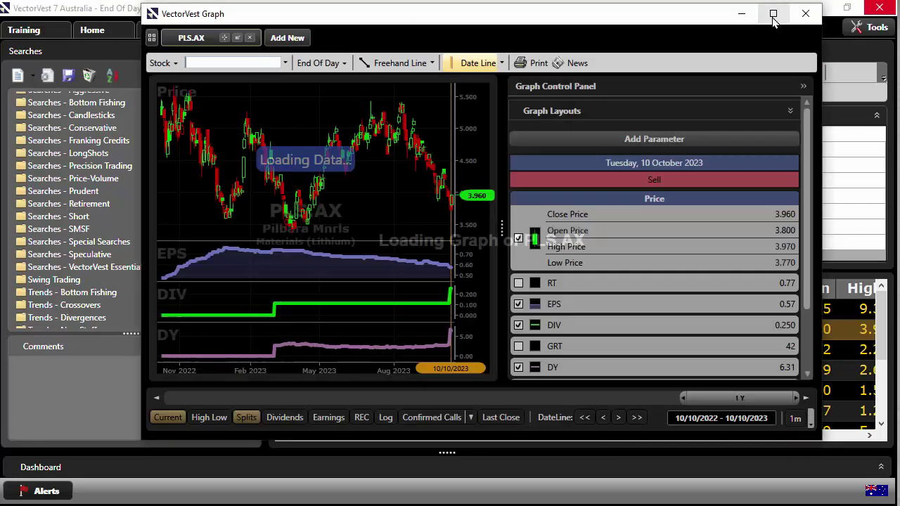
click(773, 15)
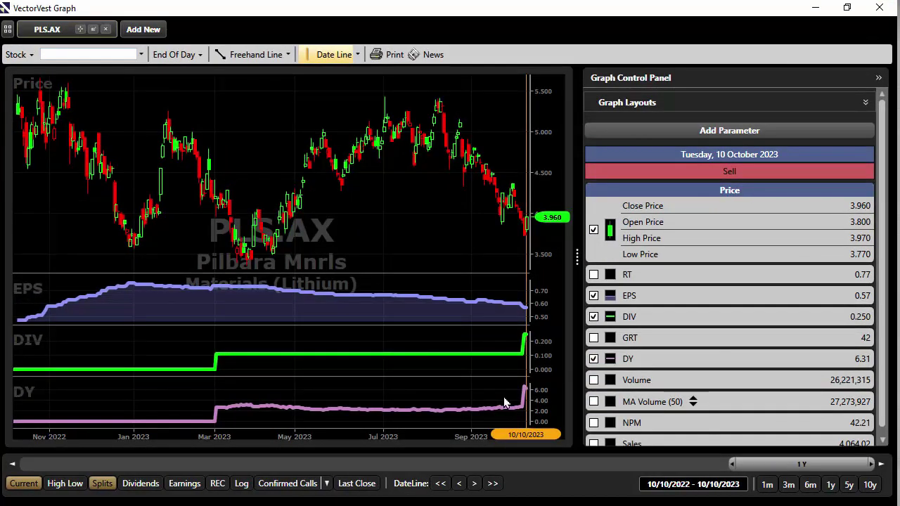
scroll(791, 405, down, 1)
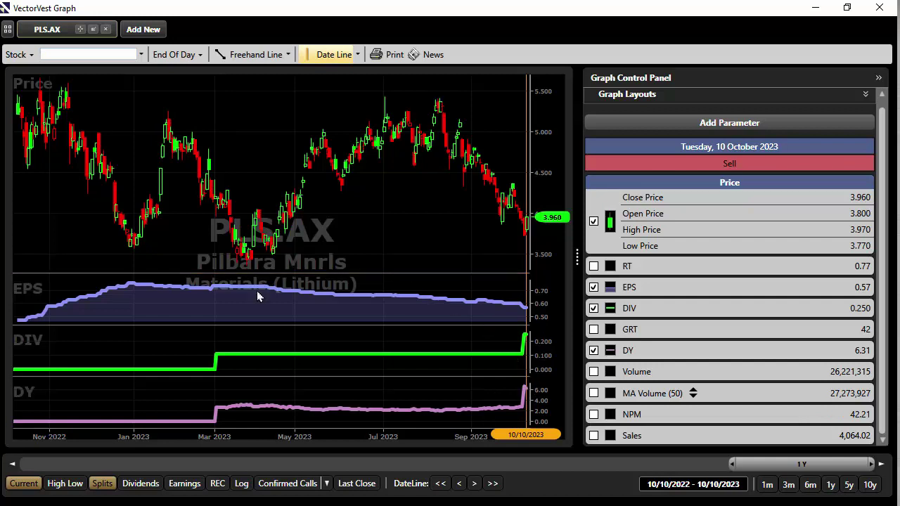
scroll(147, 286, up, 2)
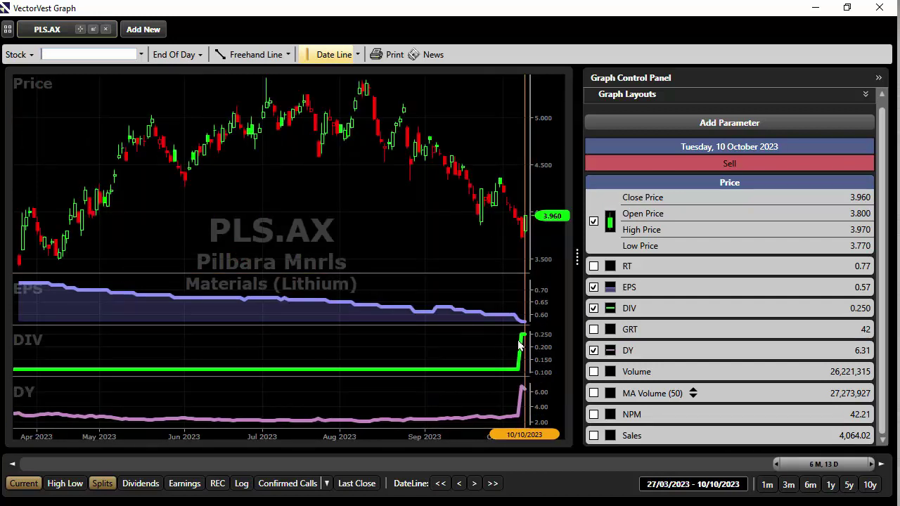
drag(775, 465, 719, 464)
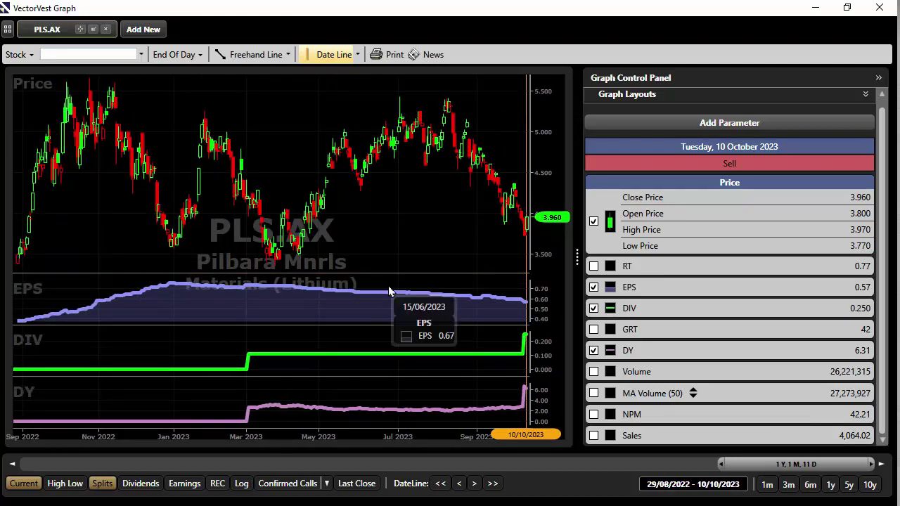
click(878, 7)
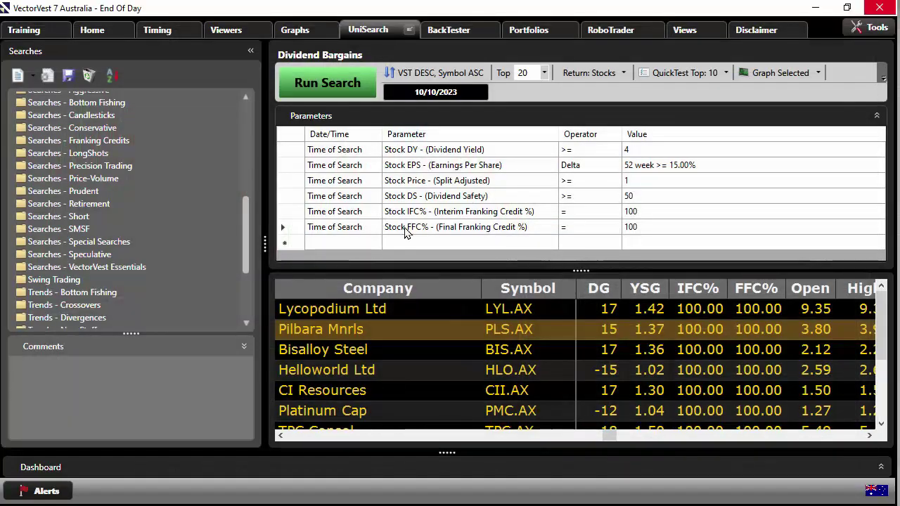
- Graph Bisalloy Steel, review its price, EPS, DIV and DY trends back to 14/07/2021, and close the graph
click(359, 349)
click(773, 72)
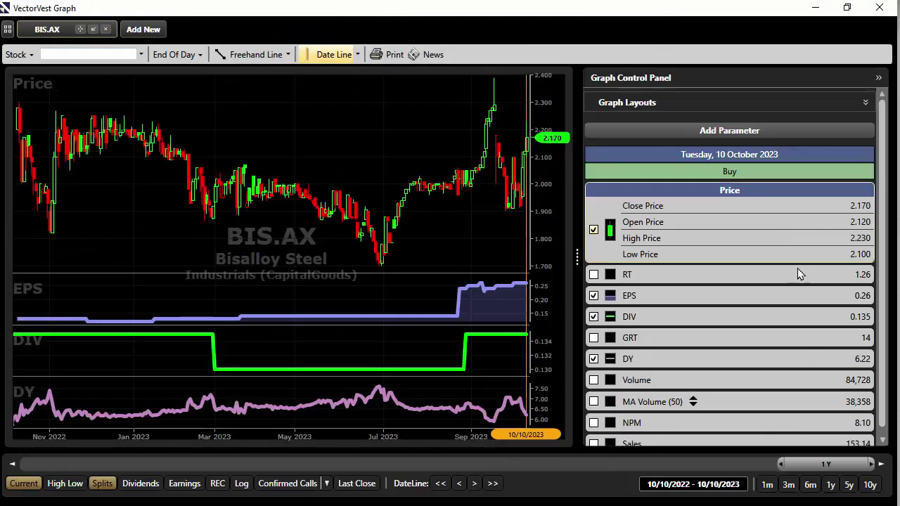
drag(770, 461, 729, 462)
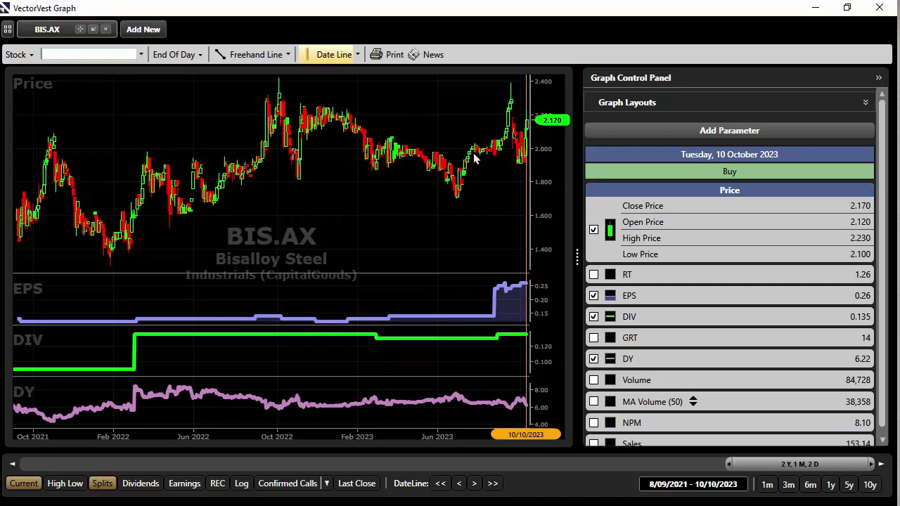
drag(416, 191, 529, 162)
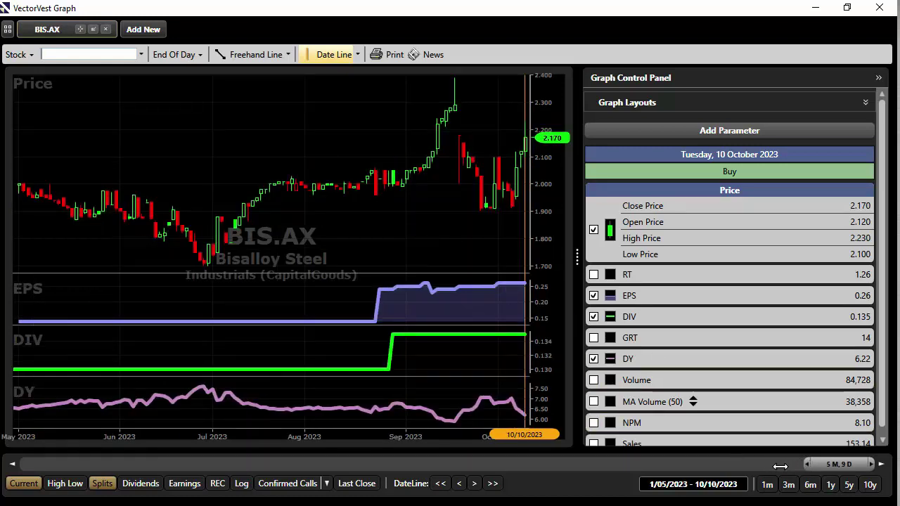
drag(780, 466, 694, 466)
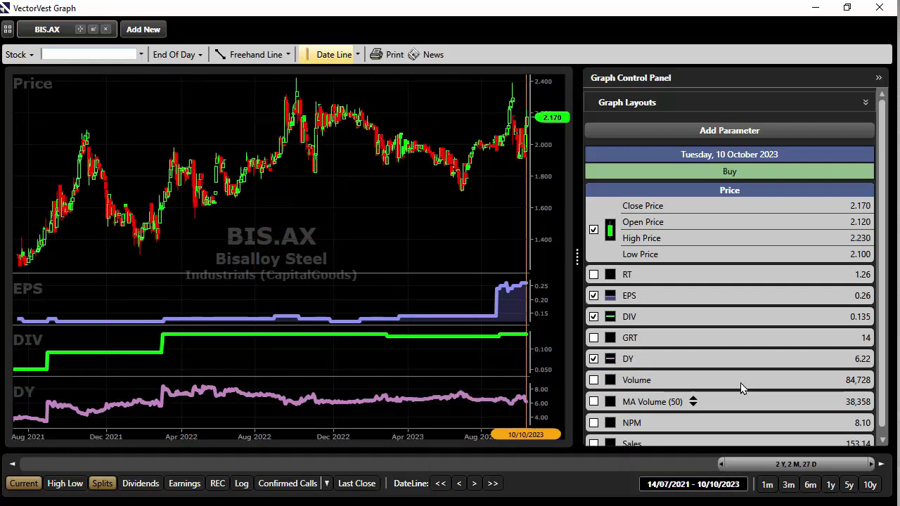
click(879, 8)
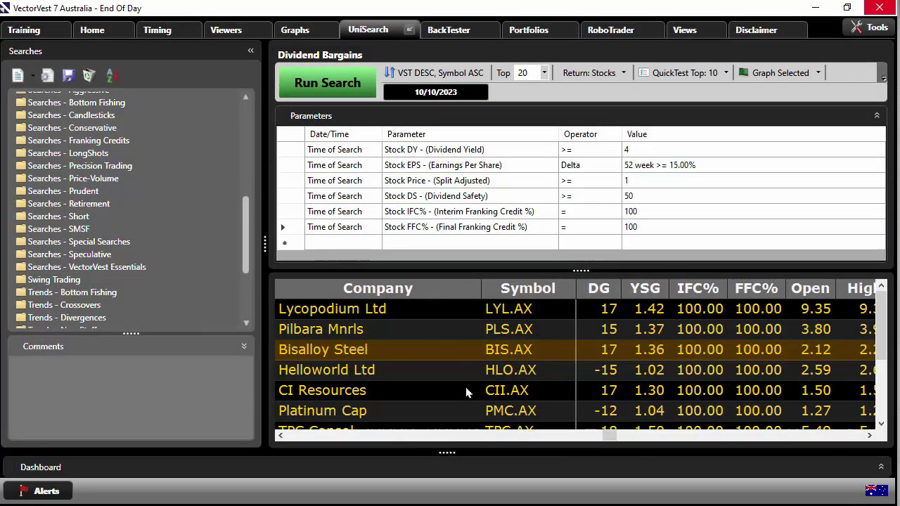
- Select all the result stocks from Lycopodium Ltd to Inghams Grp and show the Add to WatchList option without applying it
click(419, 309)
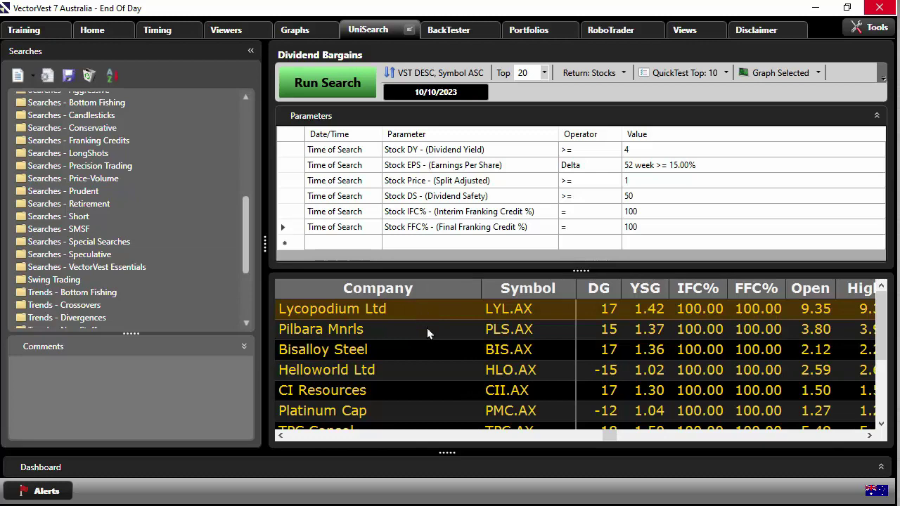
scroll(426, 327, down, 2)
scroll(424, 333, up, 2)
scroll(425, 341, down, 2)
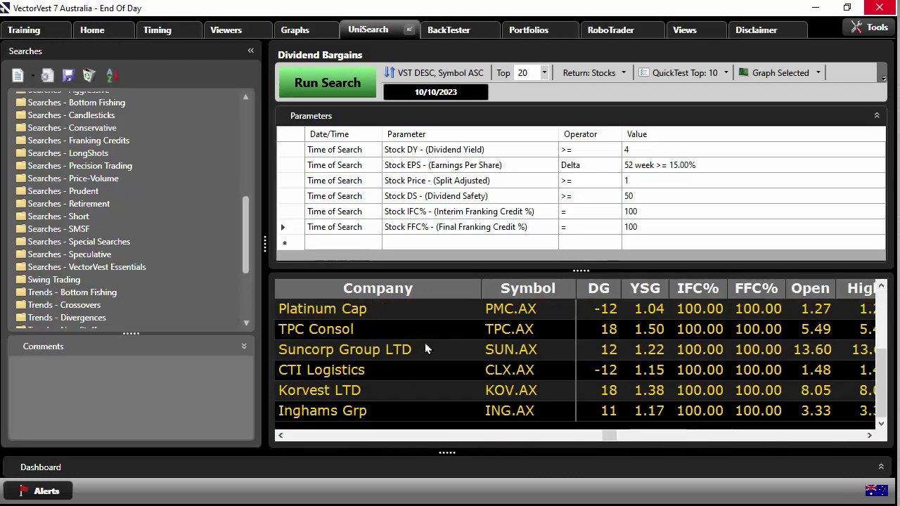
shift+click(460, 413)
right_click(473, 374)
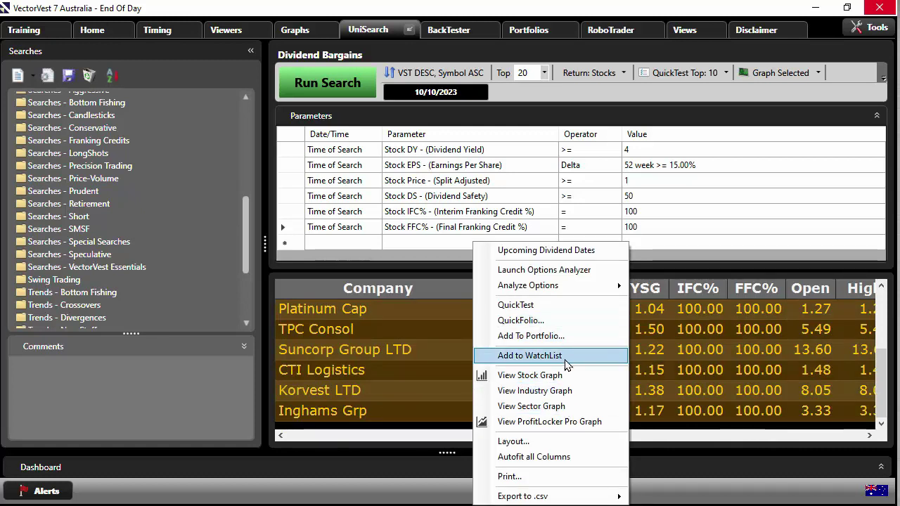
click(429, 335)
scroll(429, 335, up, 2)
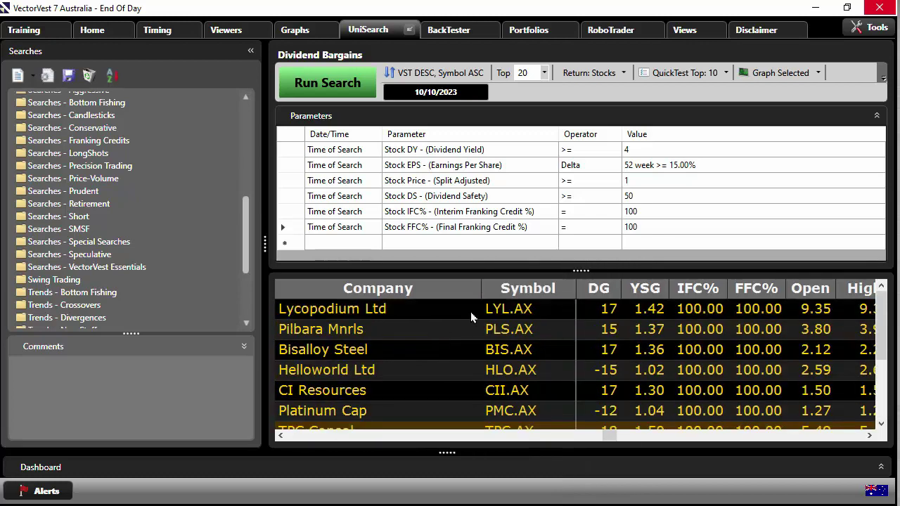
- Select all the result stocks through Inghams Grp and add them to the Dividend Payers > 4% watchlist
scroll(473, 386, down, 2)
key(ctrl+a)
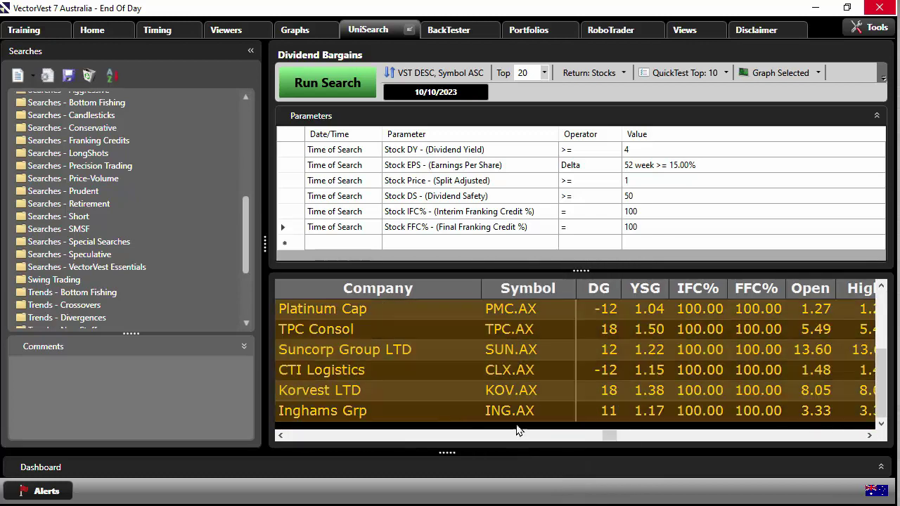
right_click(524, 364)
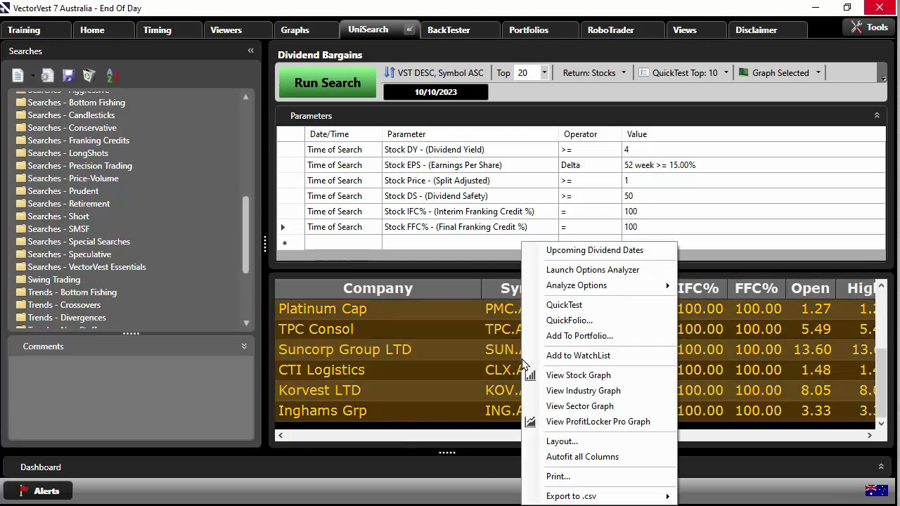
click(613, 355)
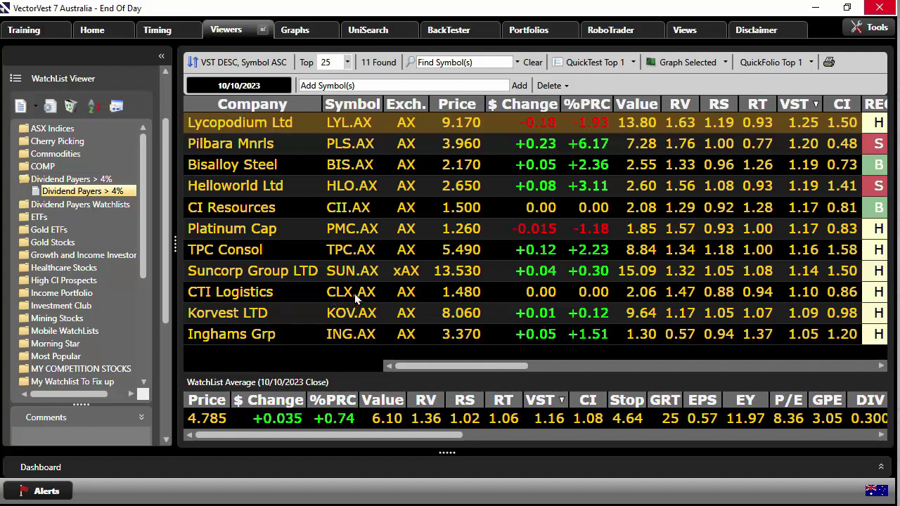
- Review the graphs of the sell-rated Pilbara Mnrls and Helloworld Ltd in a maximized window, and delete both stocks from the watchlist
click(808, 149)
ctrl+click(827, 181)
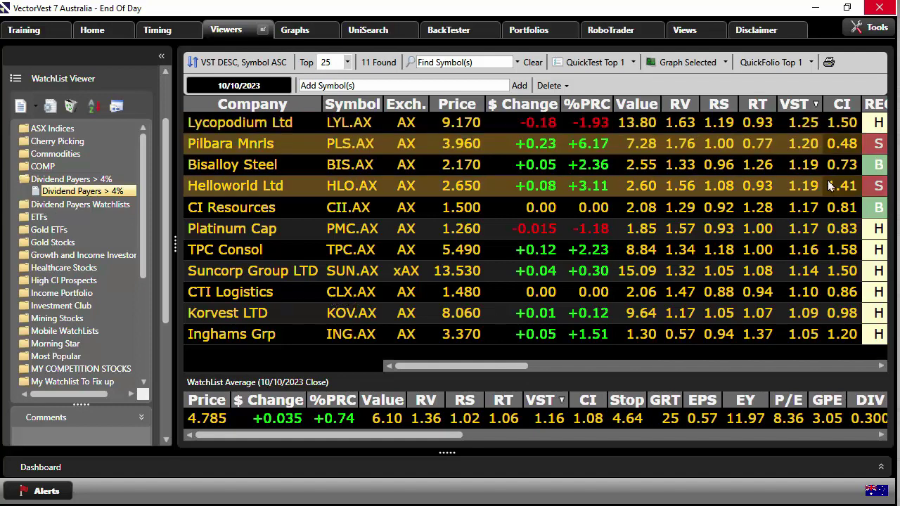
click(678, 62)
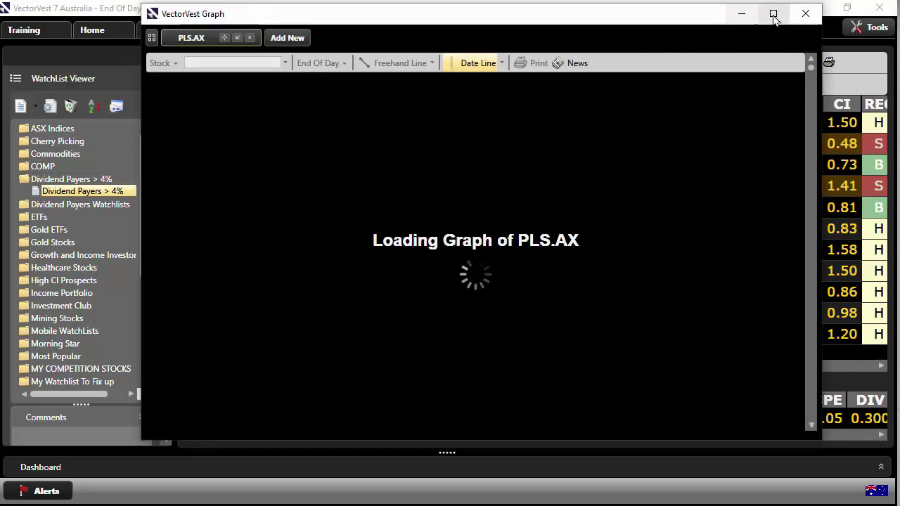
click(772, 14)
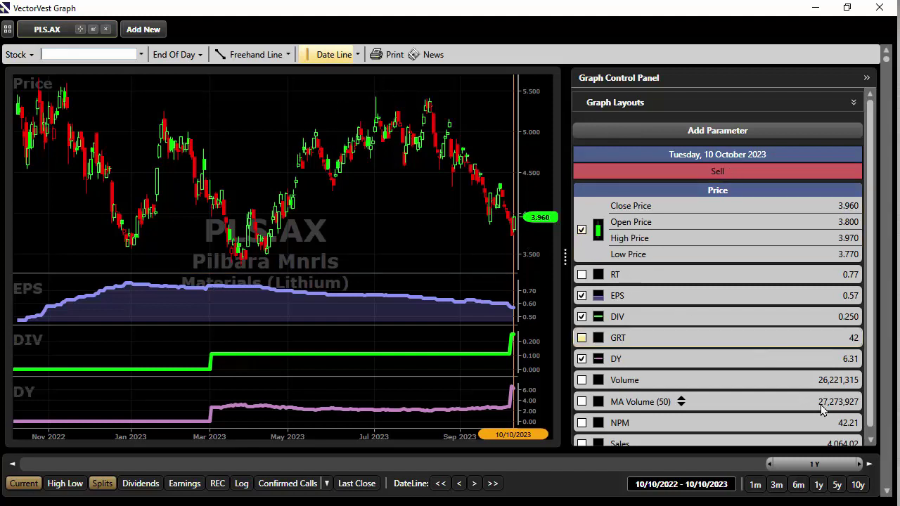
key(Down)
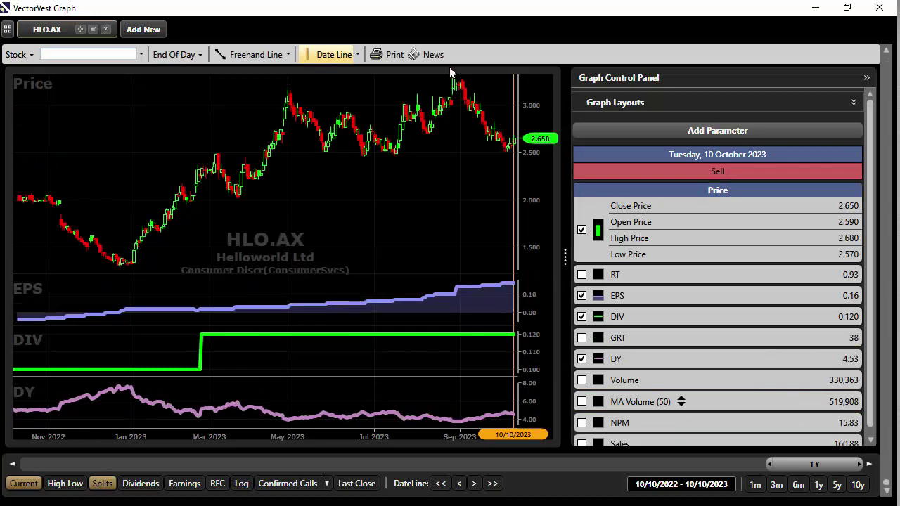
click(878, 8)
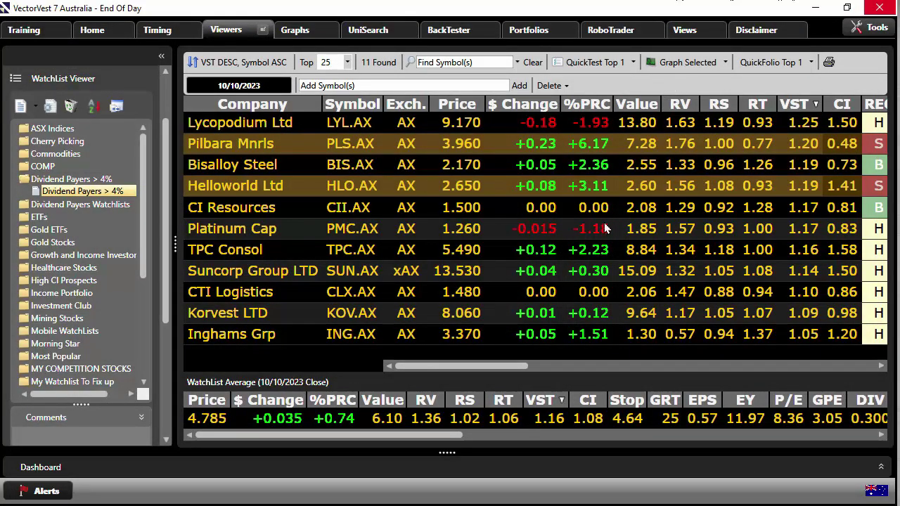
click(550, 85)
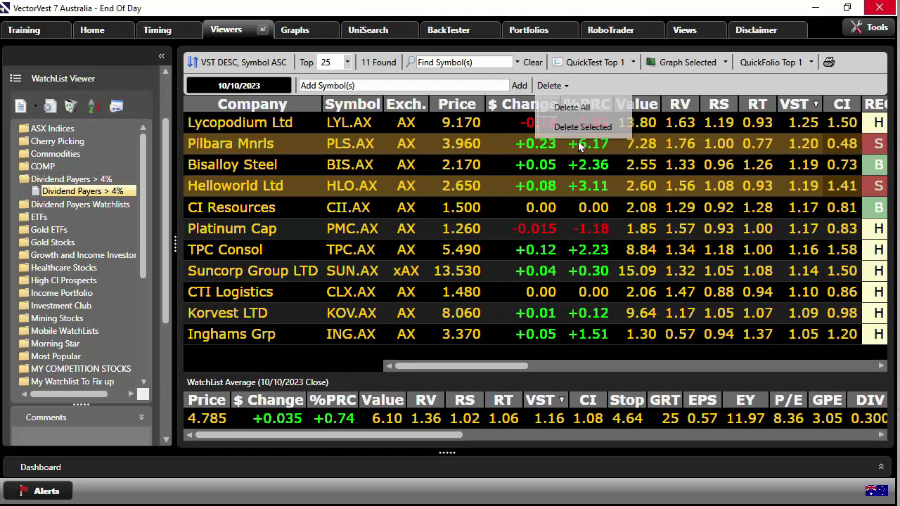
click(580, 127)
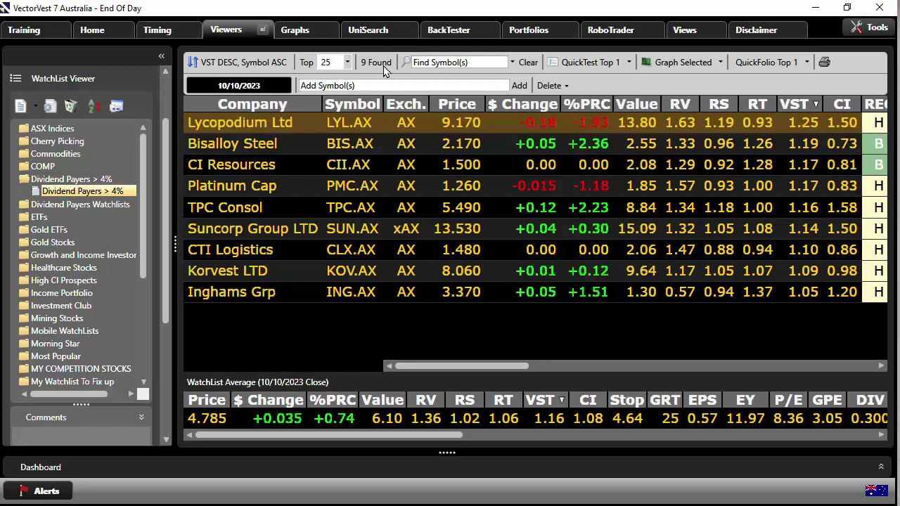
- Graph the watchlist average, review its trends back to 5/03/2021, compare 13/10/2022 with 5/10/2023 over one year, and close the graph
right_click(408, 420)
click(490, 442)
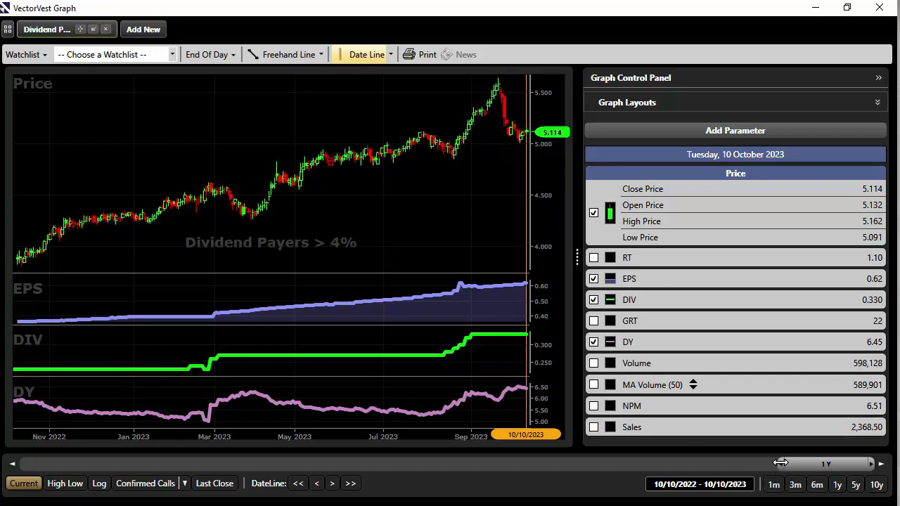
drag(781, 464, 682, 468)
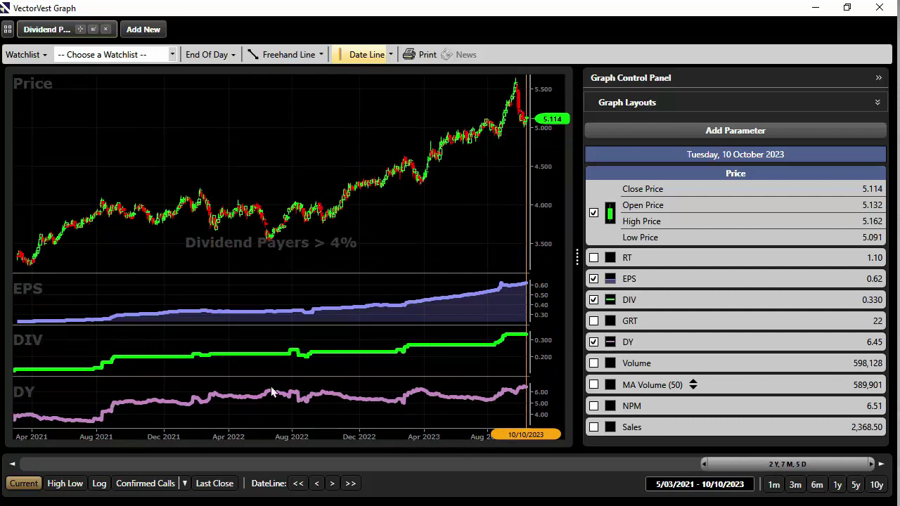
click(837, 485)
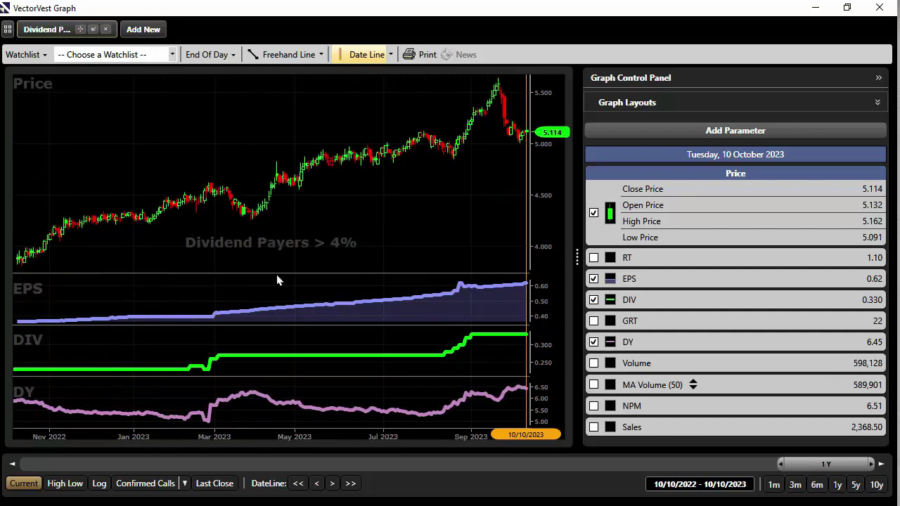
click(25, 259)
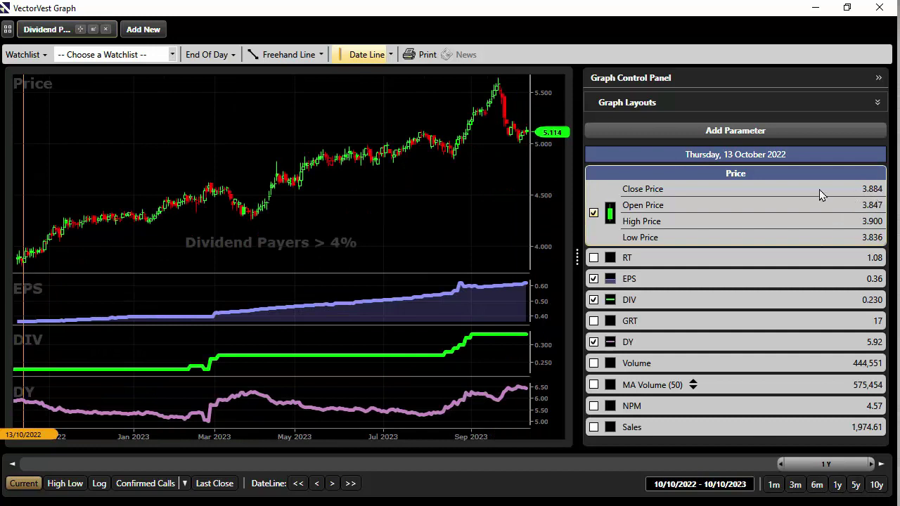
click(519, 134)
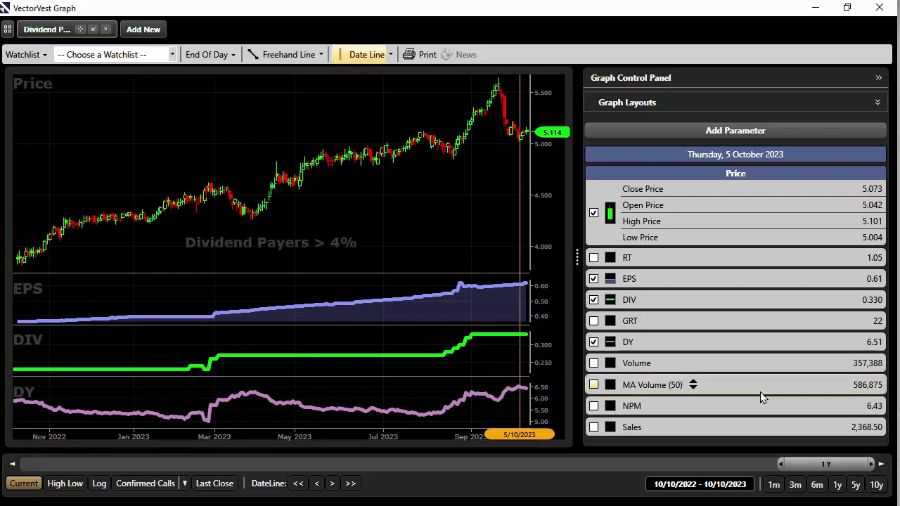
click(880, 8)
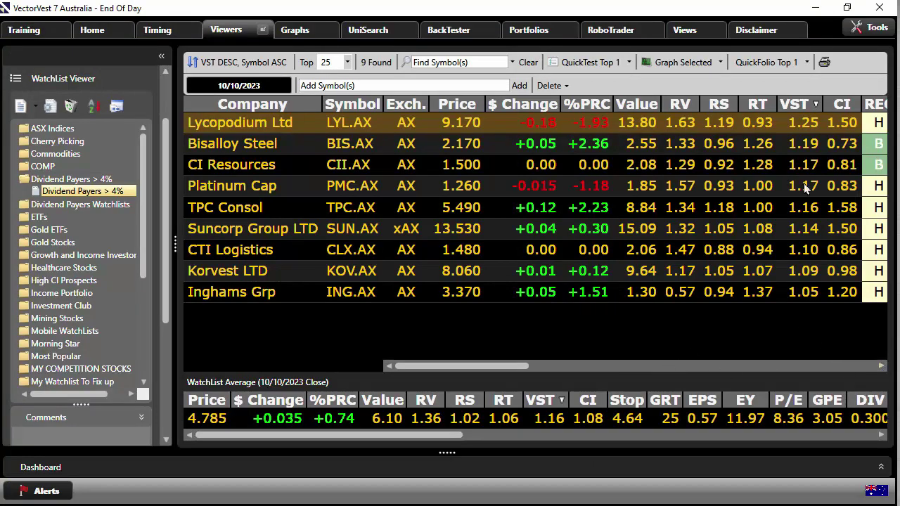
- Sort the watchlist by RT in descending order and graph the two lowest-RT stocks, CTI Logistics and Lycopodium Ltd
click(754, 103)
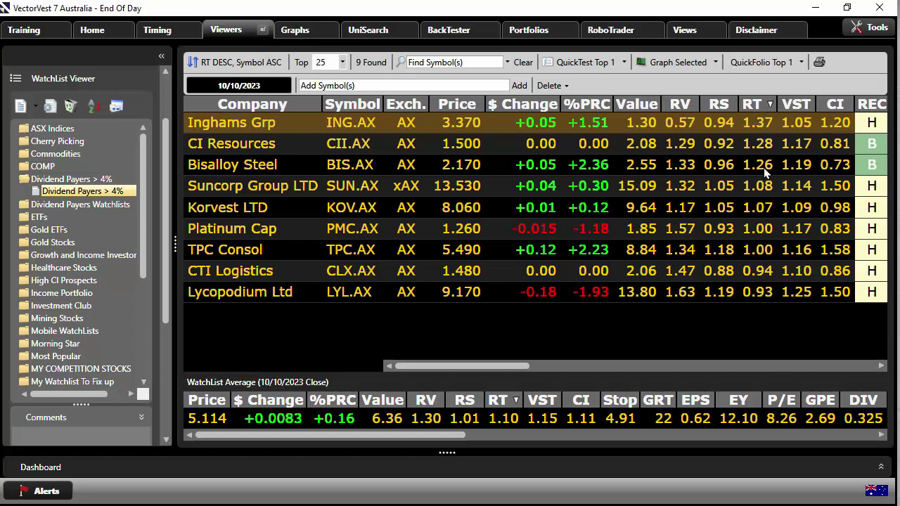
click(758, 280)
shift+click(757, 288)
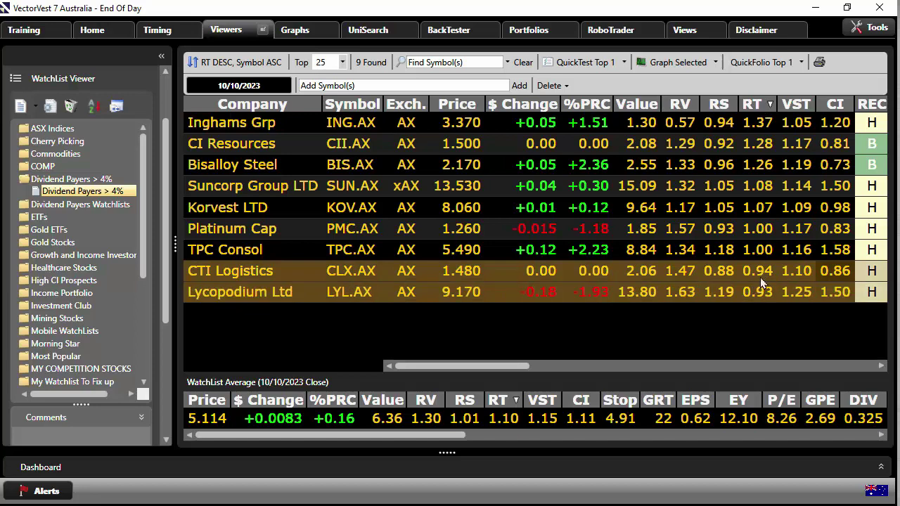
click(694, 65)
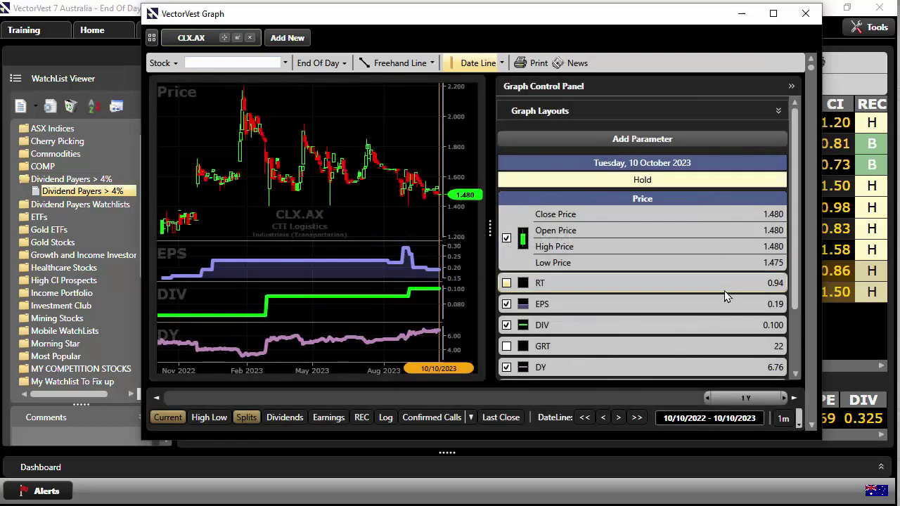
- Show RT on the CTI Logistics graph and hide EPS, DIV and DY
click(506, 282)
click(545, 287)
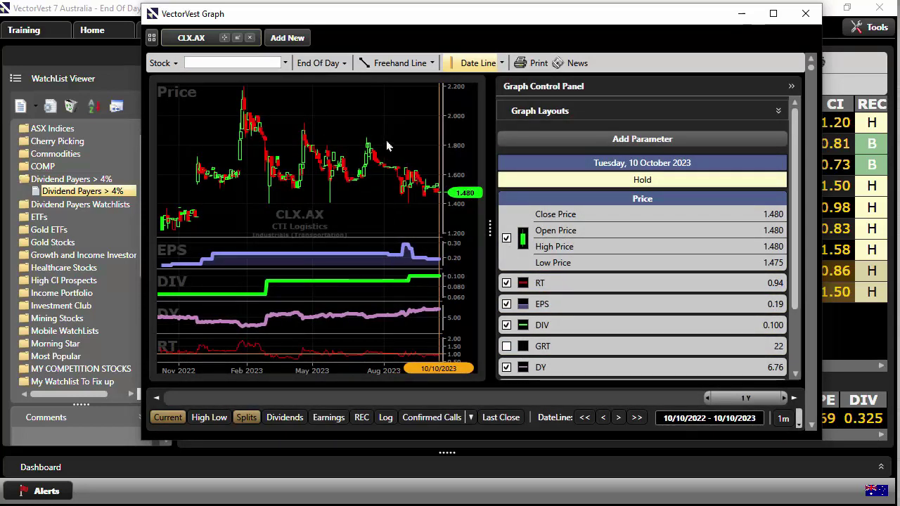
click(506, 304)
click(506, 325)
click(506, 367)
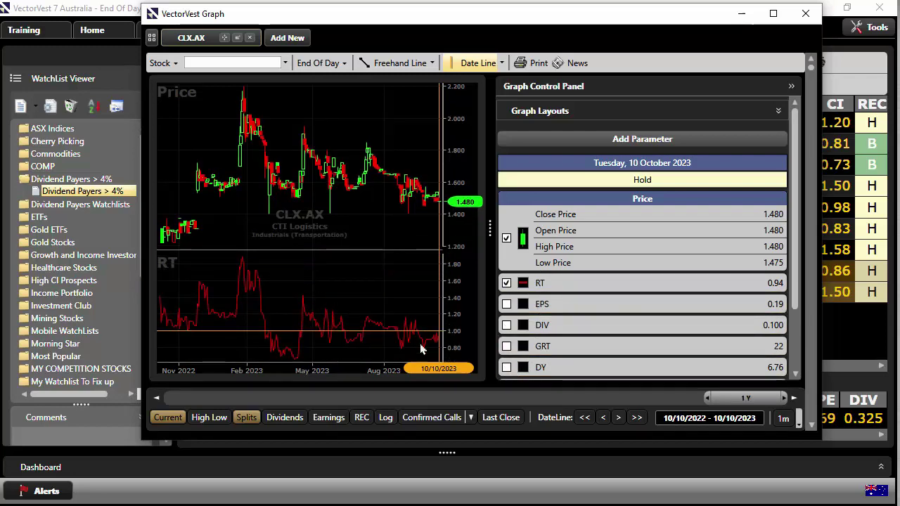
- Review Lycopodium's price and RT graph, close it, and delete CTI Logistics and Lycopodium Ltd from the watchlist
key(Down)
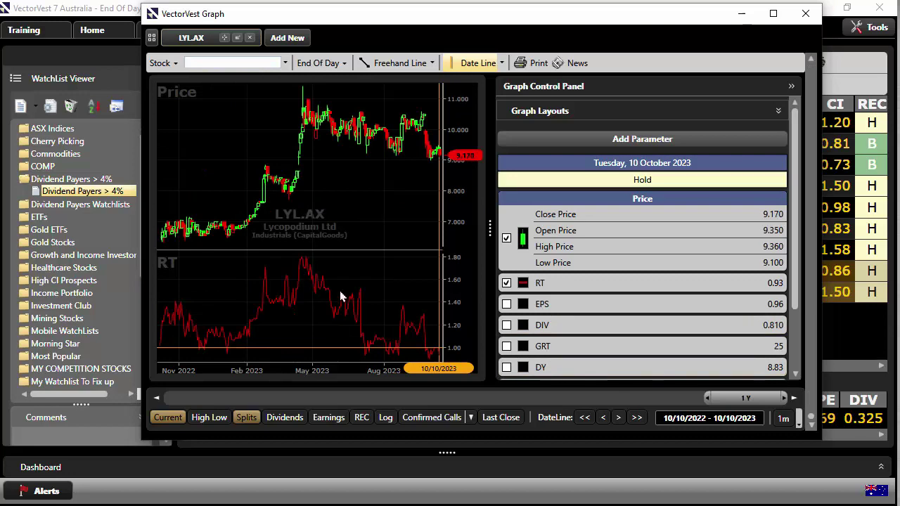
click(805, 14)
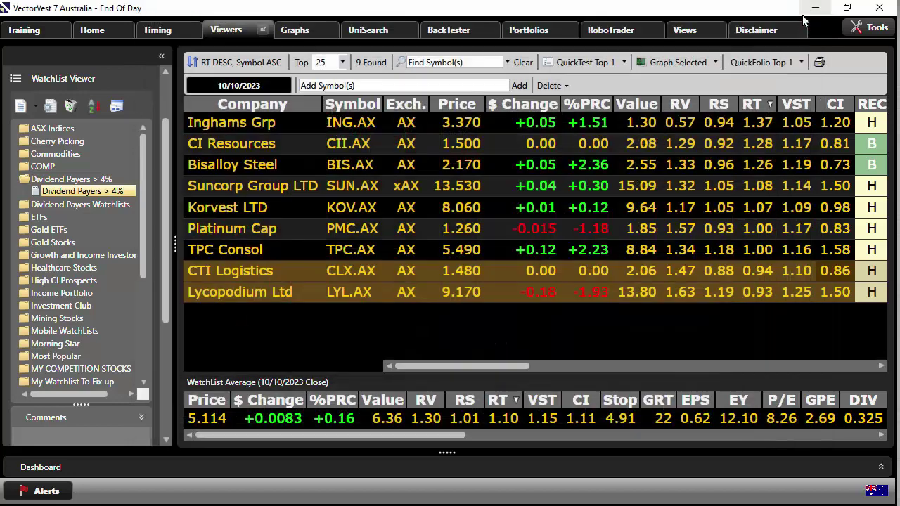
click(549, 85)
click(563, 127)
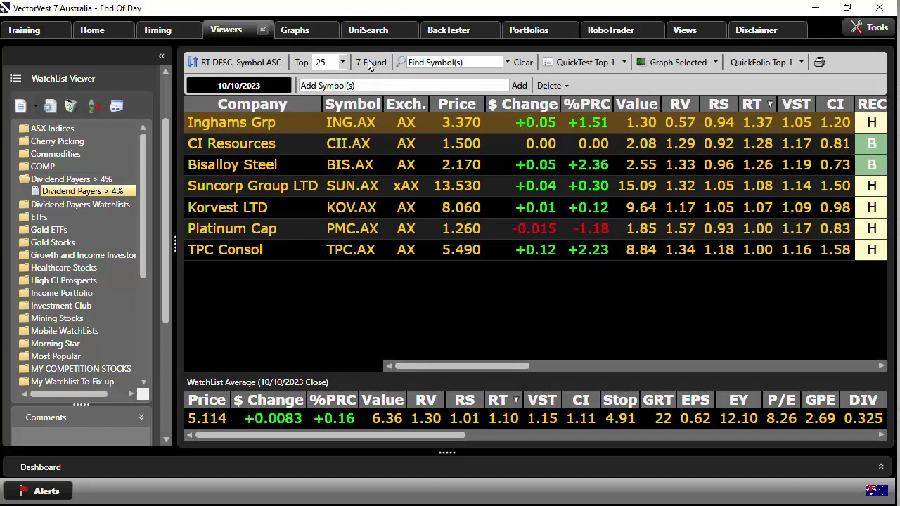
- Graph the average of the reduced watchlist in a maximized window and hide RT so only the price is plotted
right_click(425, 419)
click(468, 442)
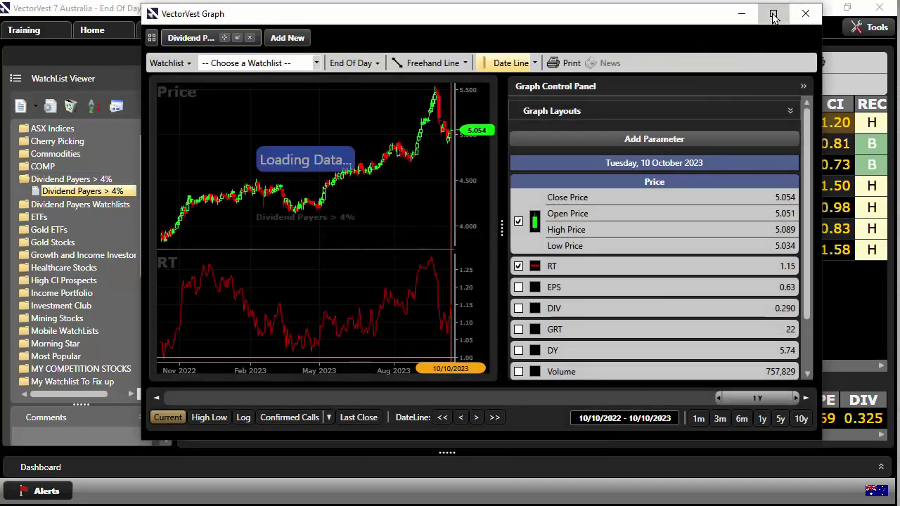
click(766, 14)
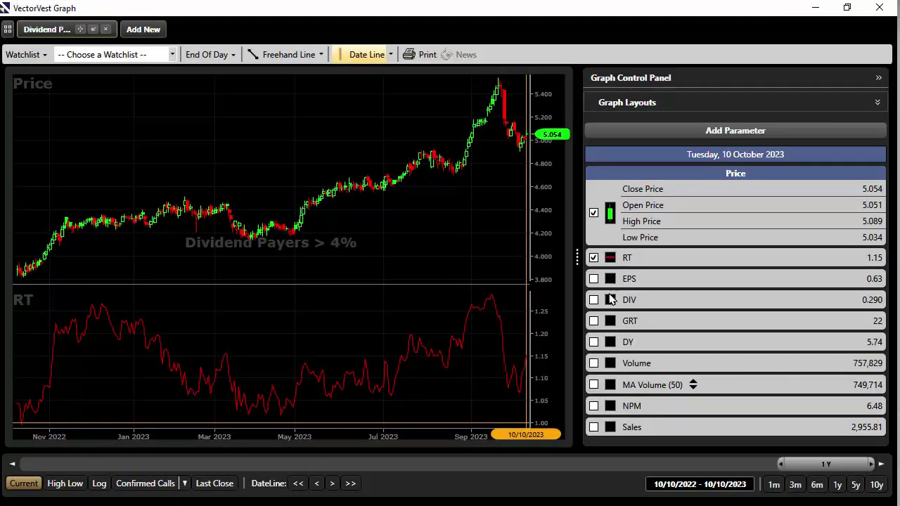
click(594, 257)
- Review the watchlist's price from 18/08/2023 and back to 12/03/2021, and reset the graph to a one-year range
drag(450, 237, 531, 235)
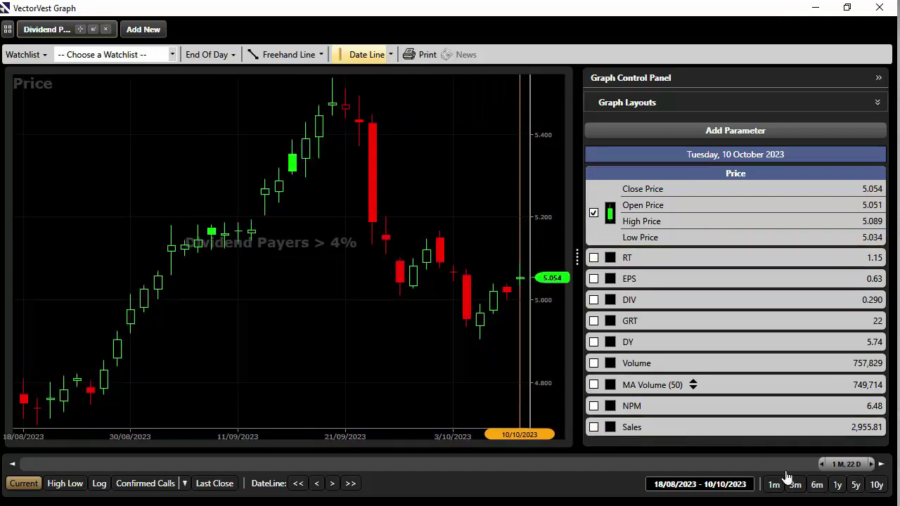
drag(821, 464, 705, 465)
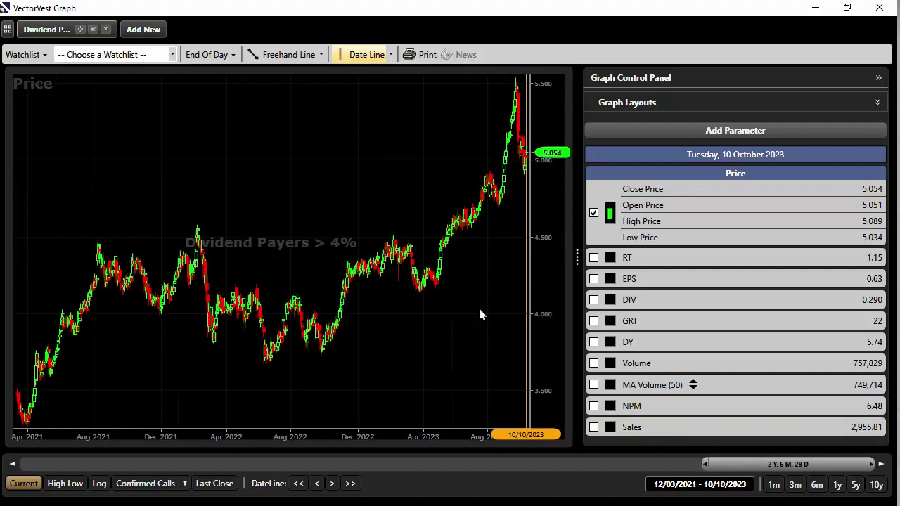
drag(480, 315, 282, 281)
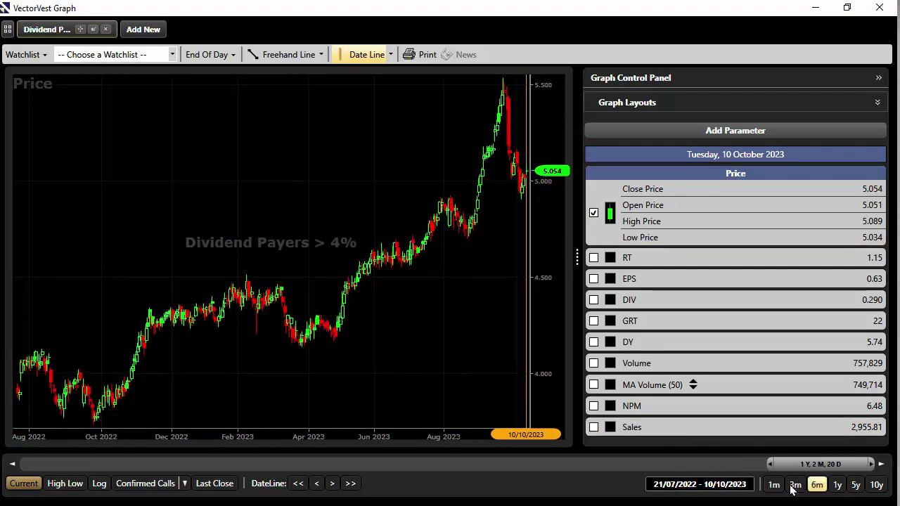
click(837, 485)
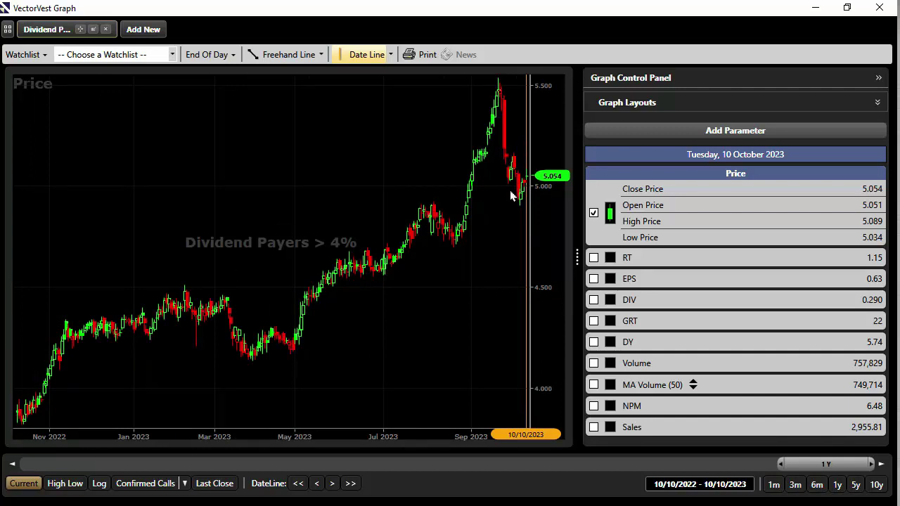
- Add EPS to the watchlist graph and style it as a thick line
click(665, 286)
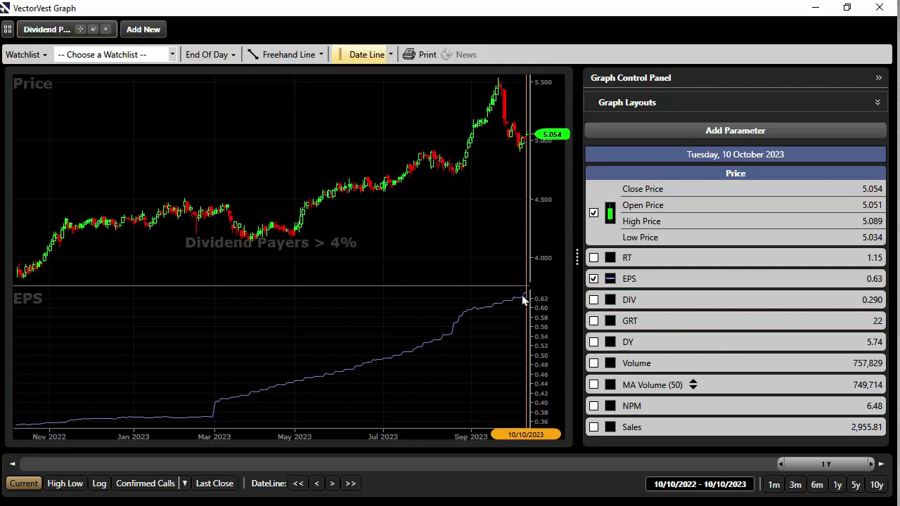
right_click(609, 288)
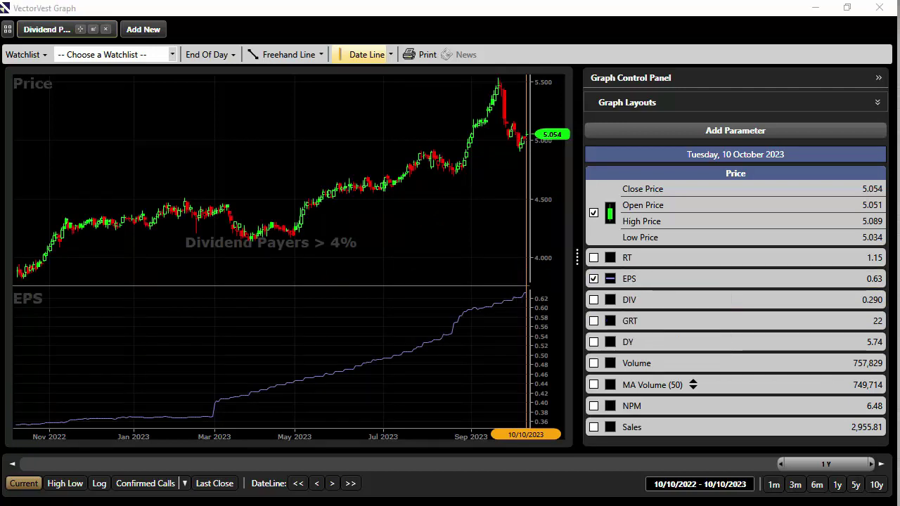
key(Return)
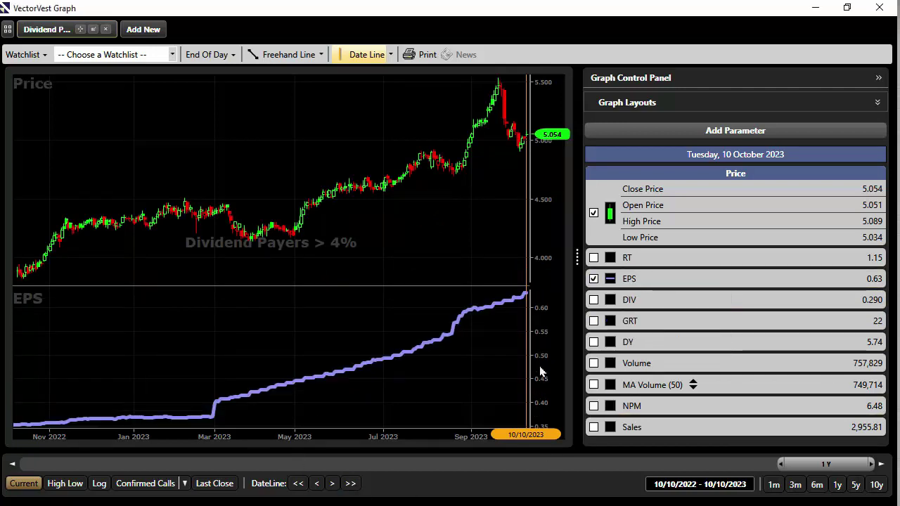
- Add DIV to the watchlist graph below EPS and style it as a thick bright green line
click(629, 346)
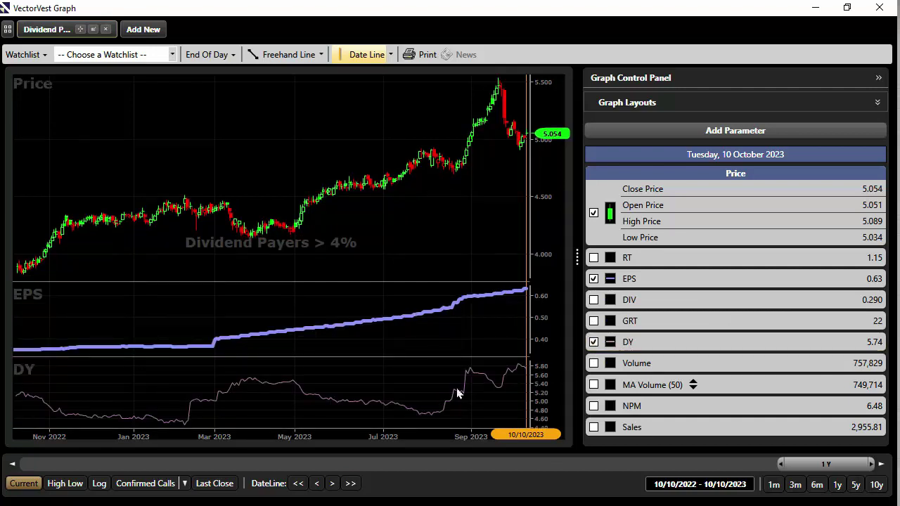
click(785, 352)
click(719, 307)
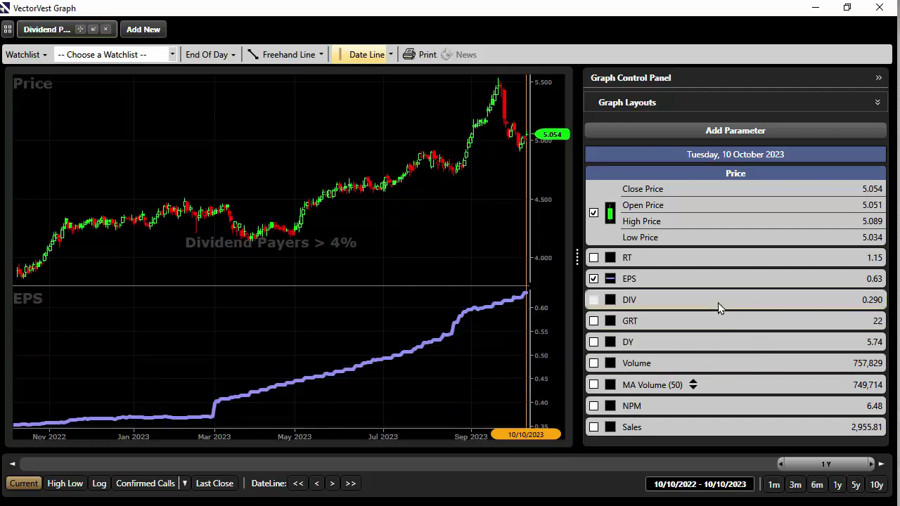
right_click(723, 309)
click(721, 336)
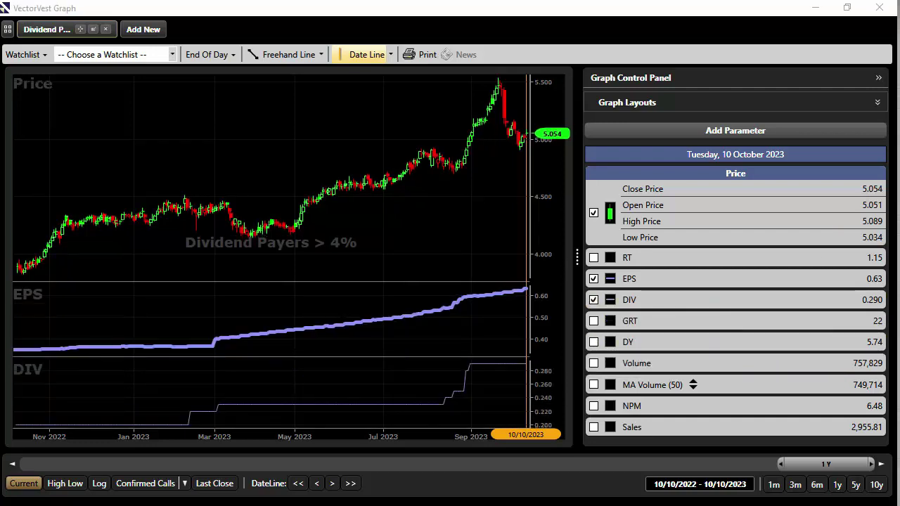
click(372, 142)
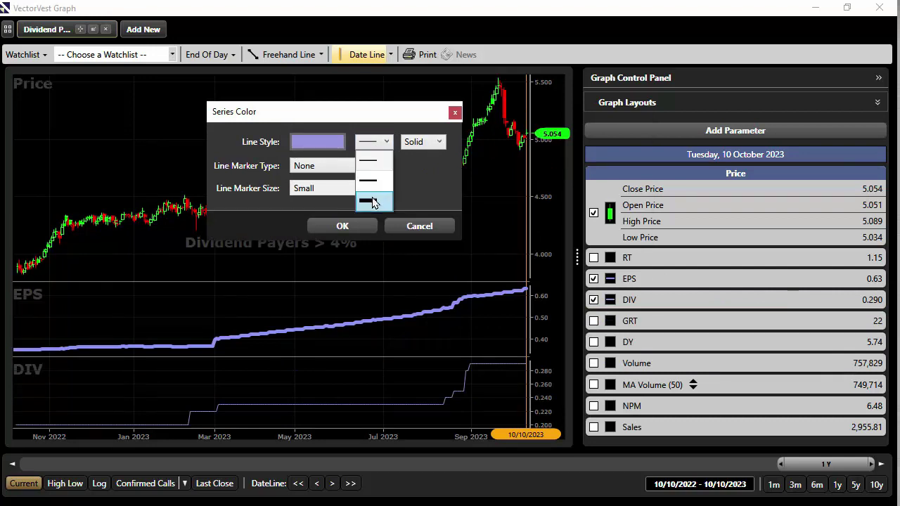
click(368, 200)
click(320, 142)
click(418, 166)
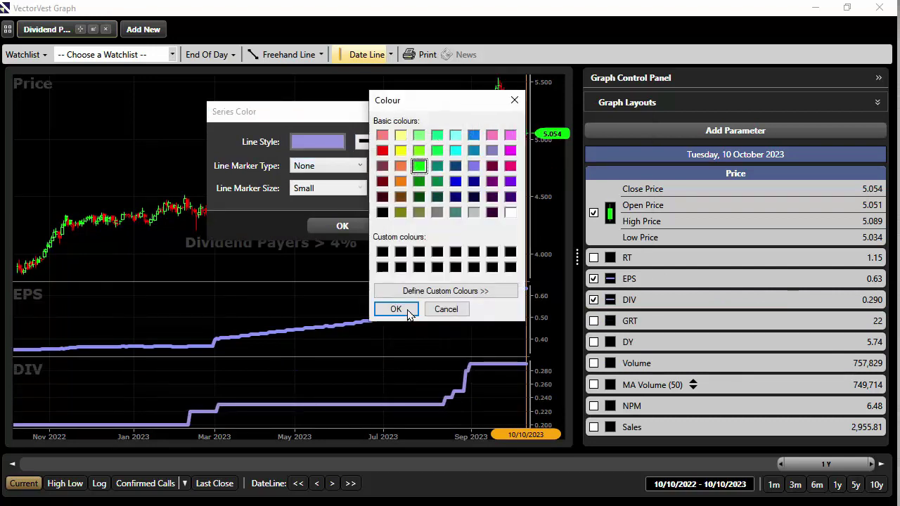
click(396, 308)
click(342, 225)
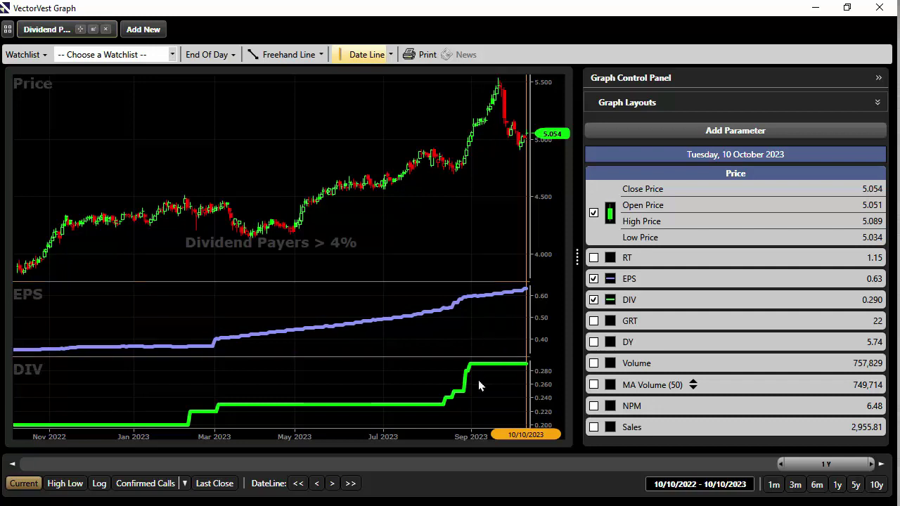
- Add DY to the Dividend Payers > 4% graph below DIV and close the graph window
click(593, 341)
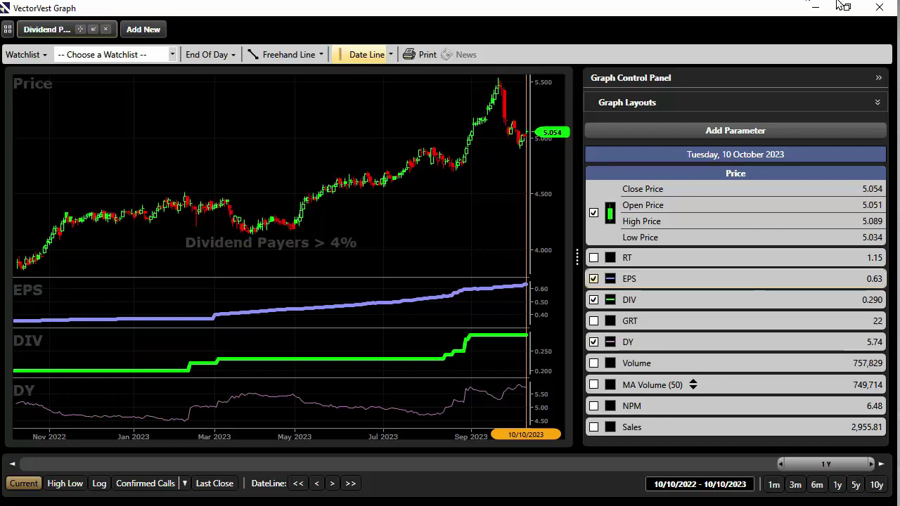
click(879, 8)
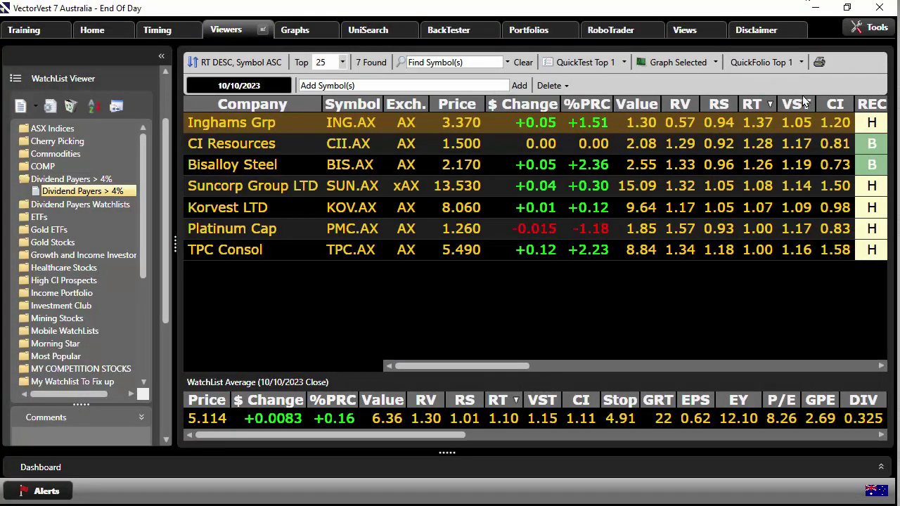
- Check the Dividend Bargains search criteria, and review the watchlist averages from DY across to FFC%
click(370, 30)
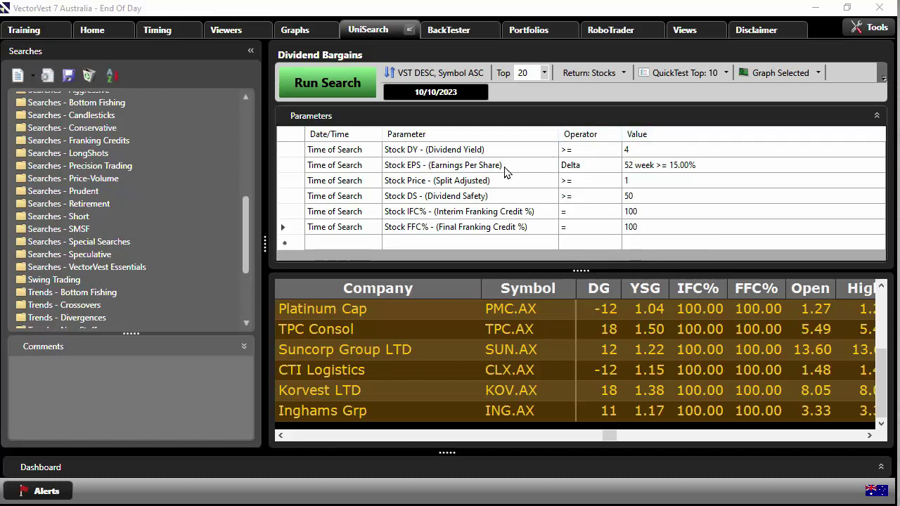
click(226, 31)
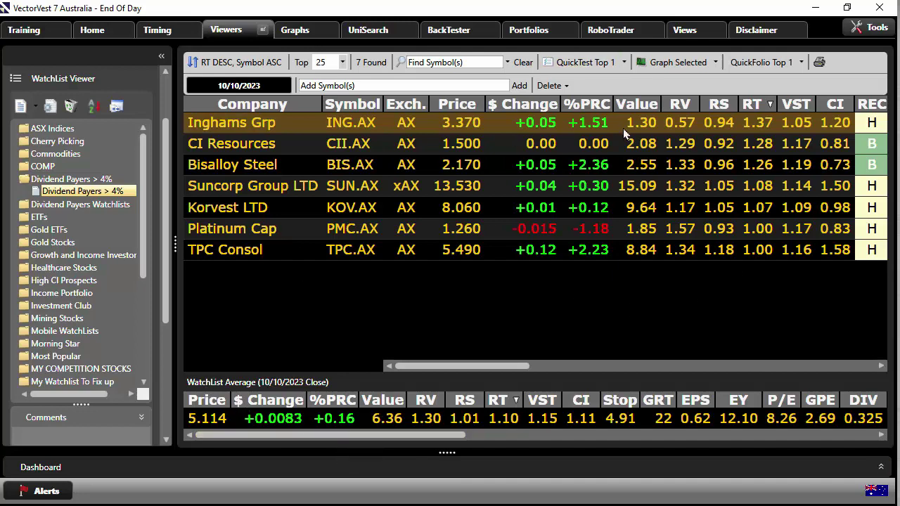
click(881, 435)
drag(883, 439, 858, 441)
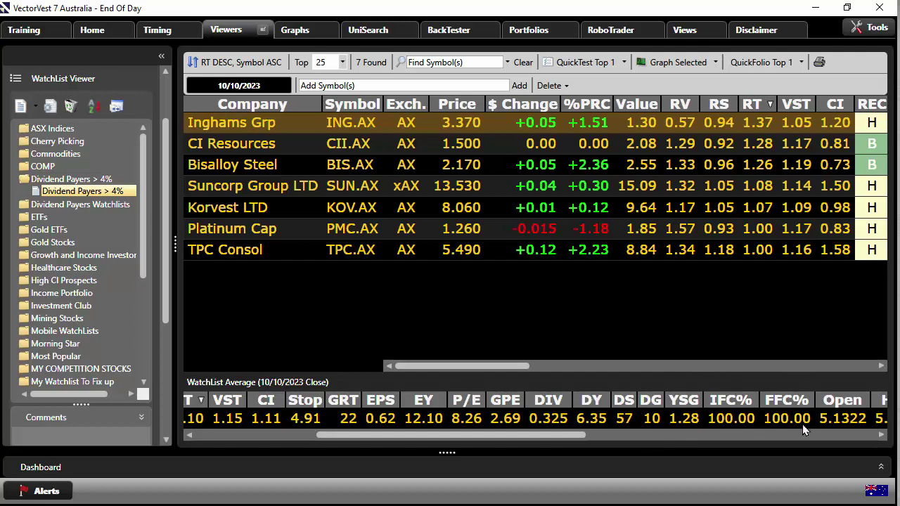
- Graph the watchlist average in a maximized window and extend its date range back to 17/06/2021
right_click(638, 419)
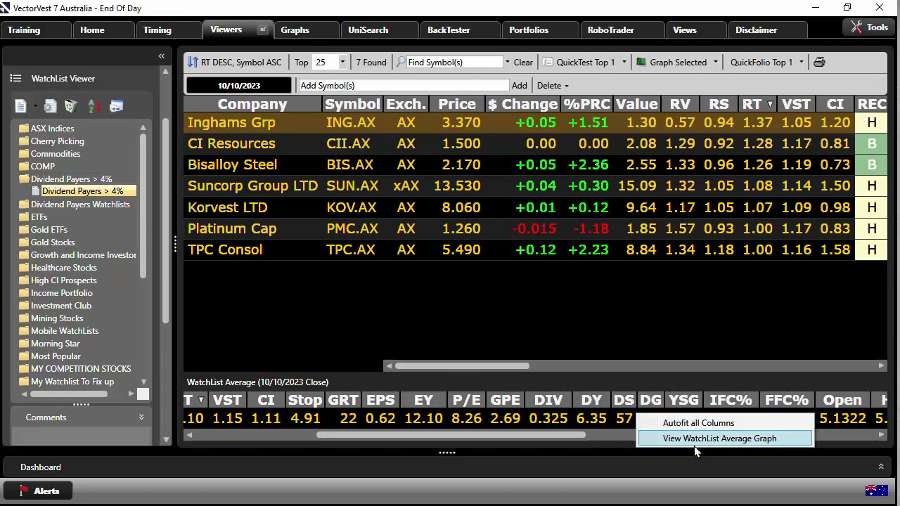
click(699, 439)
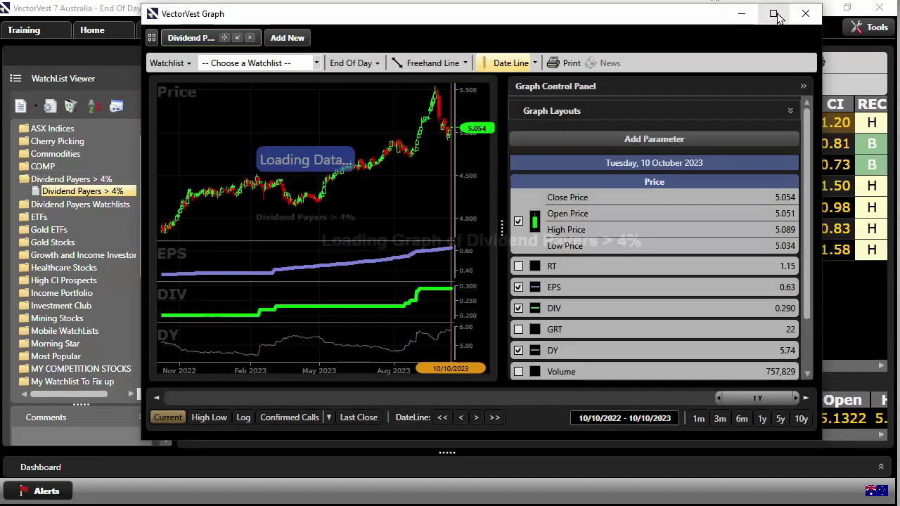
click(772, 14)
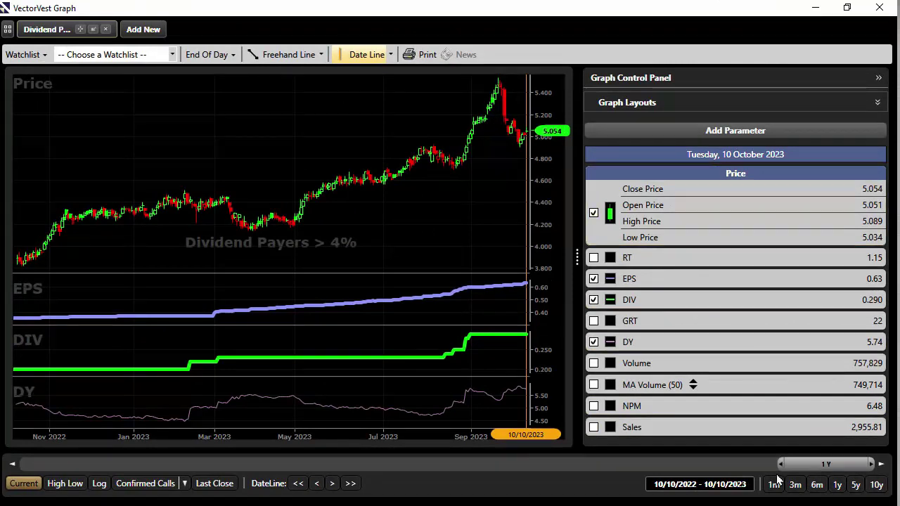
drag(779, 464, 717, 464)
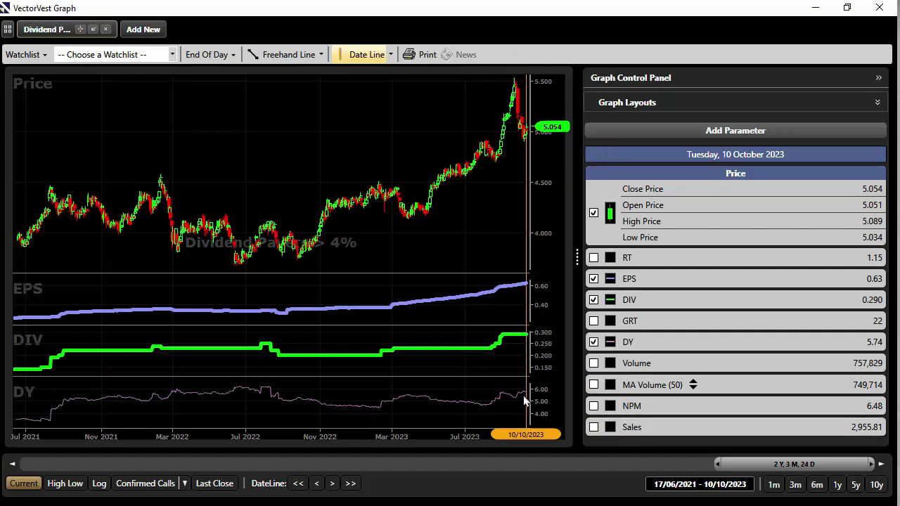
- Style DY as a thicker line, extend the graph back to 1/07/2020, and close the graph
right_click(636, 345)
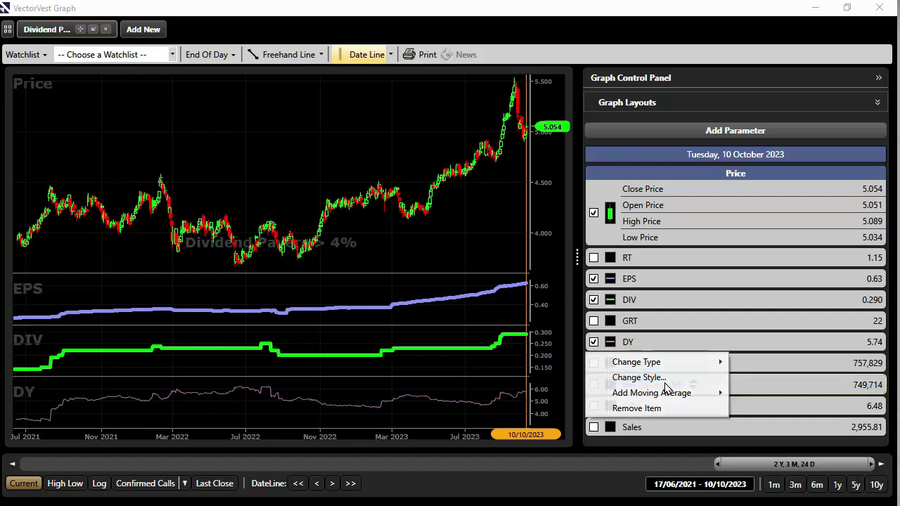
click(664, 384)
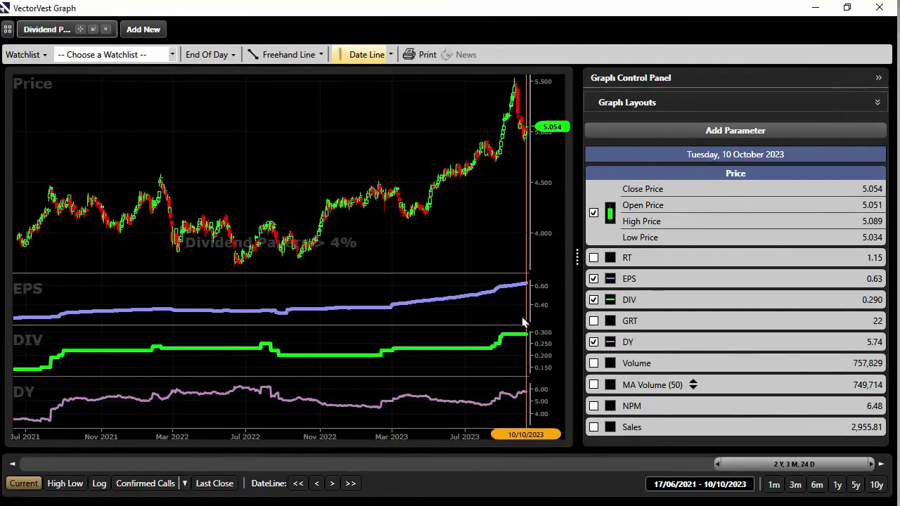
drag(721, 466, 673, 464)
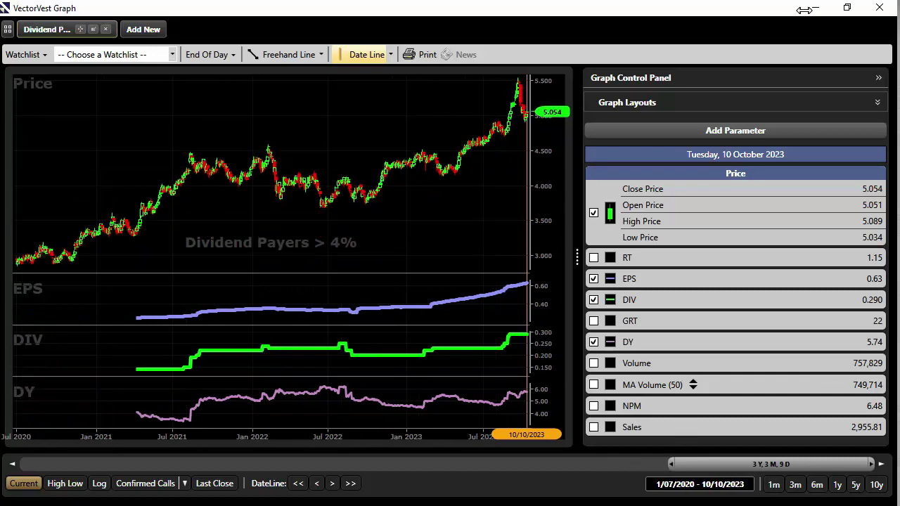
click(891, 9)
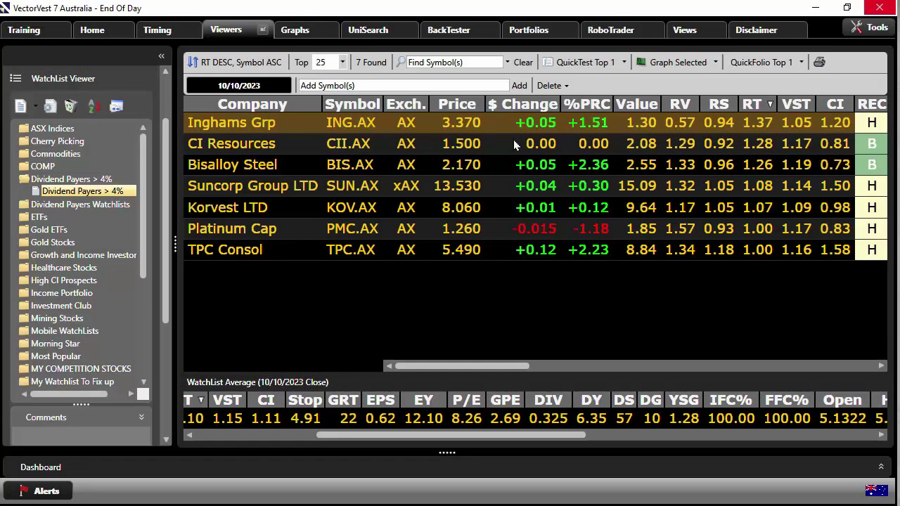
- Graph all the watchlist's stocks, from Inghams Grp to TPC Consol, in a maximized window
shift+click(459, 249)
click(659, 62)
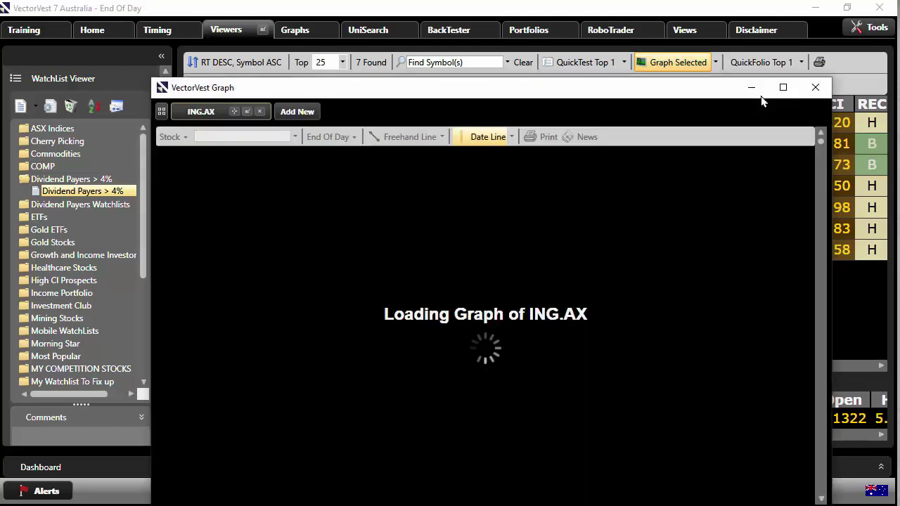
click(781, 87)
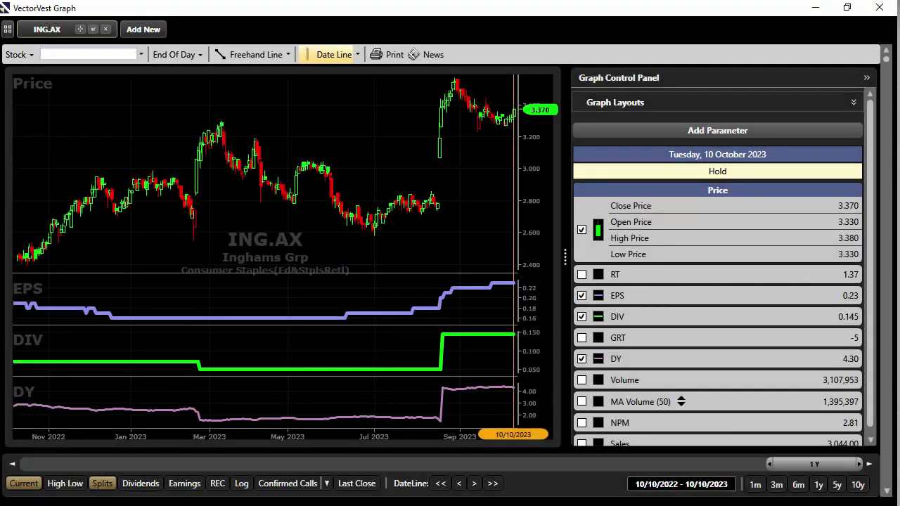
- Step through the individual stock graphs to TPC Consol, reviewing price, EPS, DIV and DY, and close the graph window
click(887, 411)
click(887, 411)
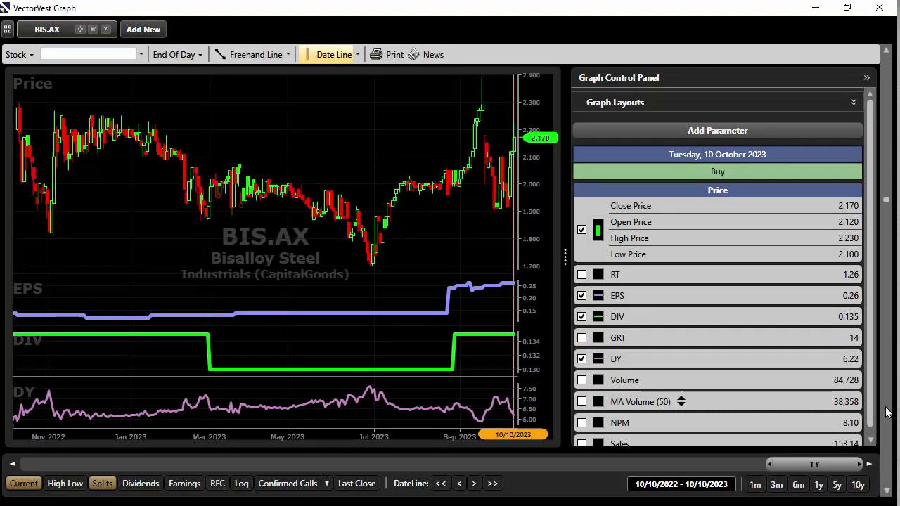
click(887, 411)
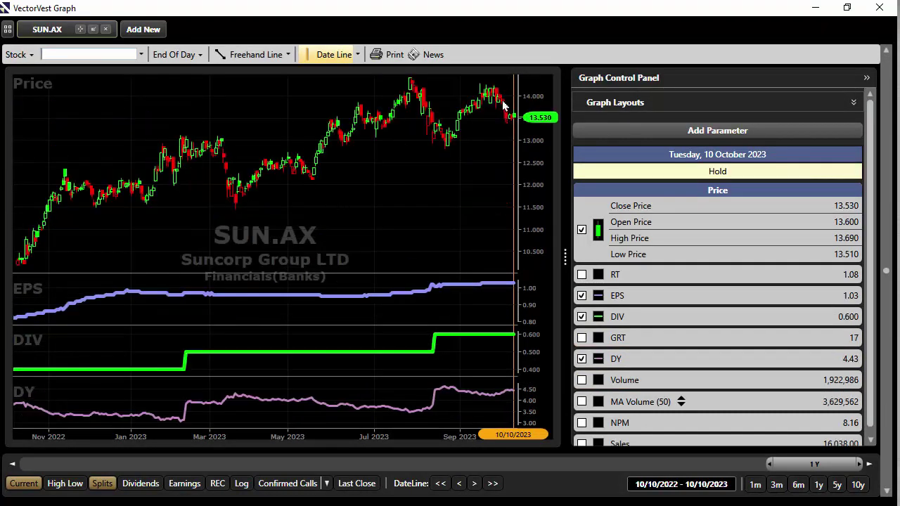
click(884, 427)
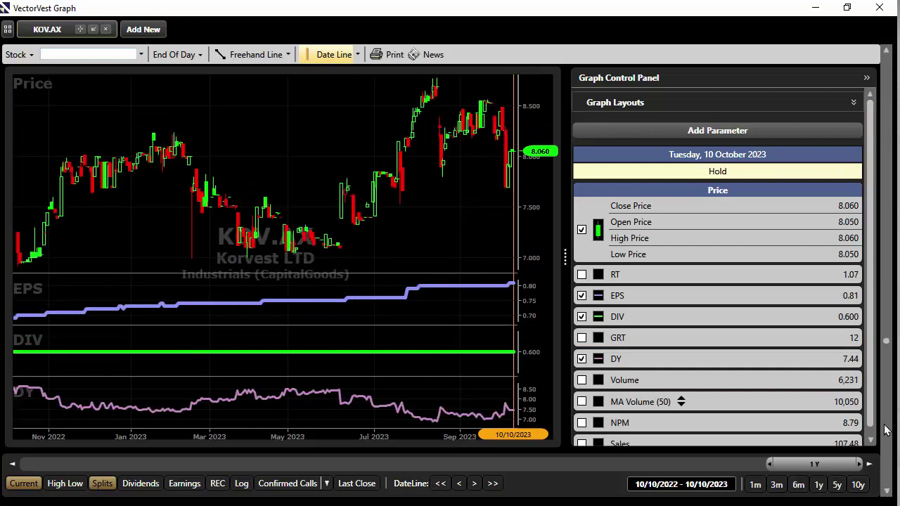
click(889, 461)
click(889, 474)
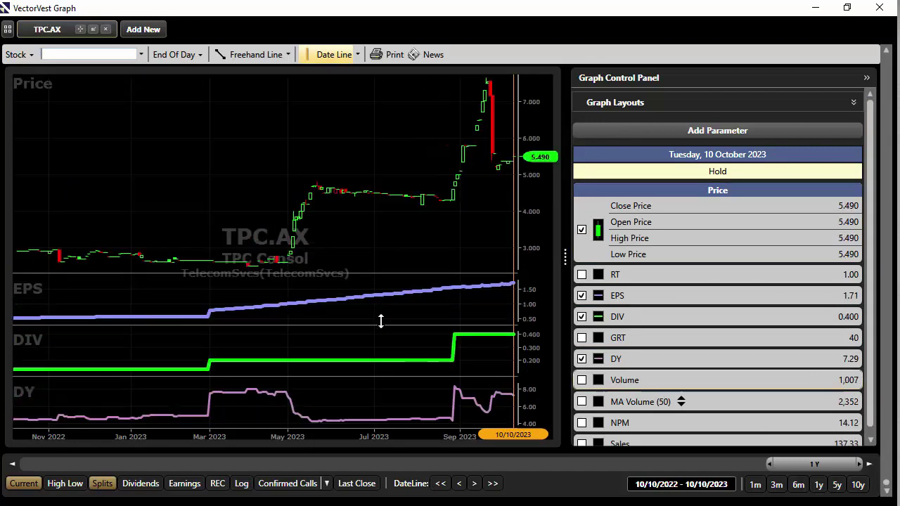
click(879, 7)
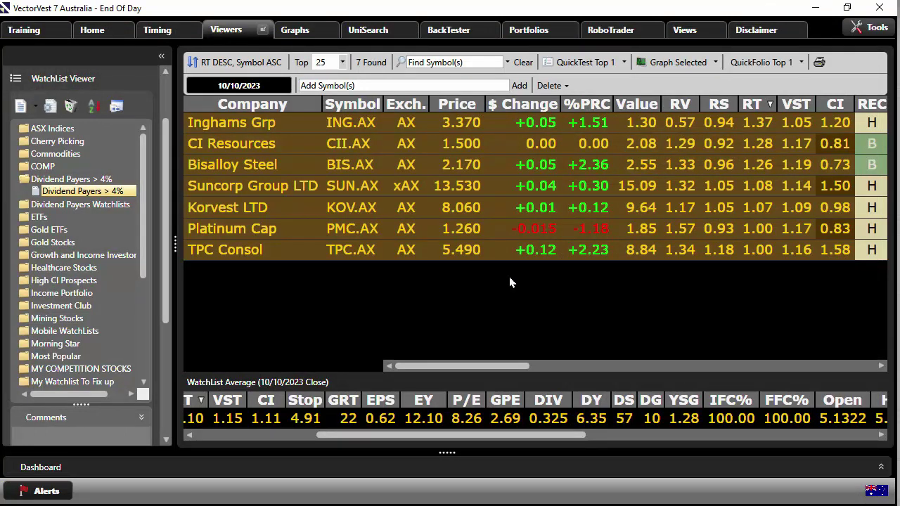
click(233, 434)
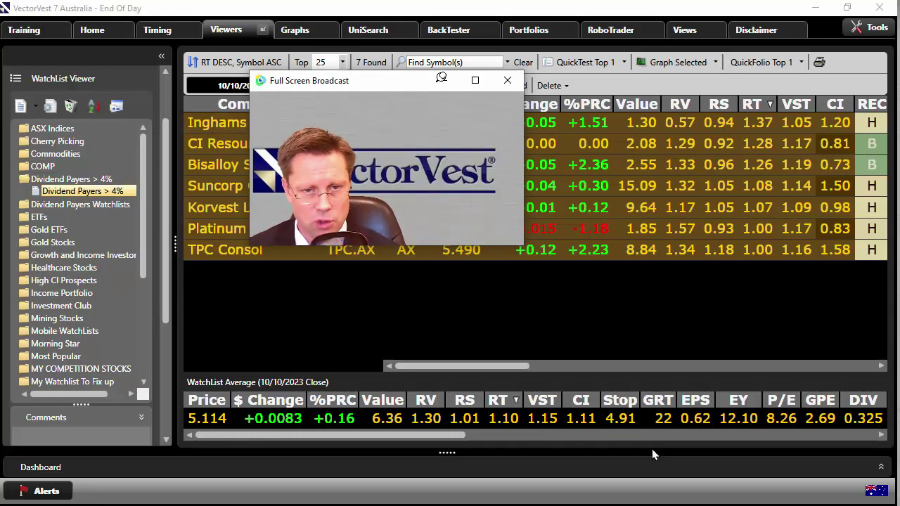
drag(375, 132, 0, 138)
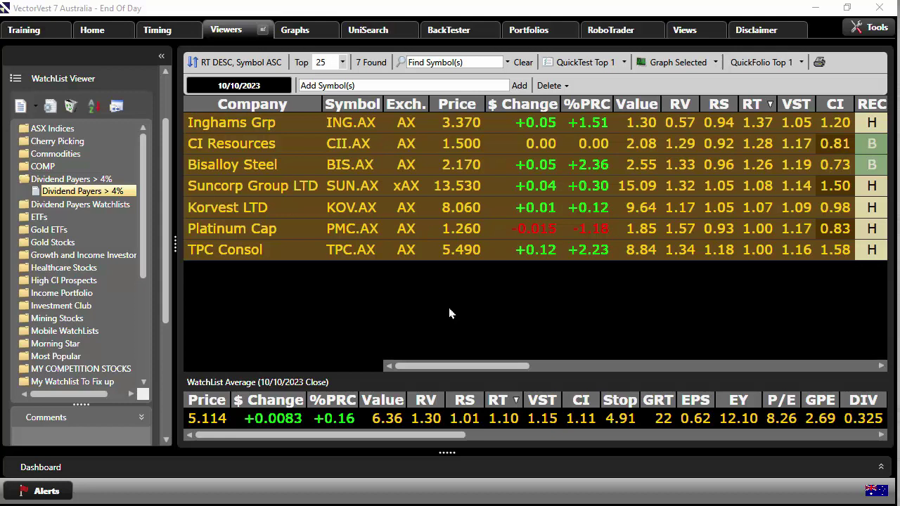
- Graph the watchlist average maximized, review it back to 14/05/2021 and from 12/04/2022, and close the graph
right_click(474, 416)
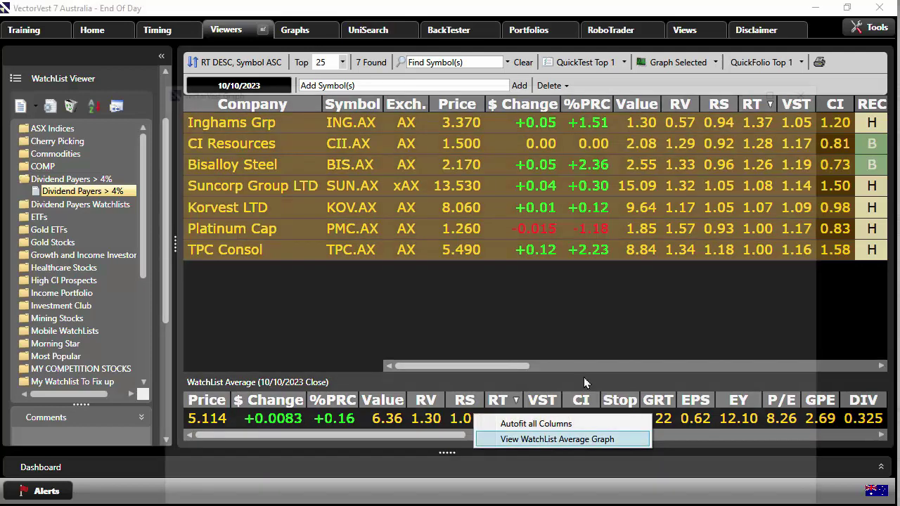
click(537, 445)
click(788, 89)
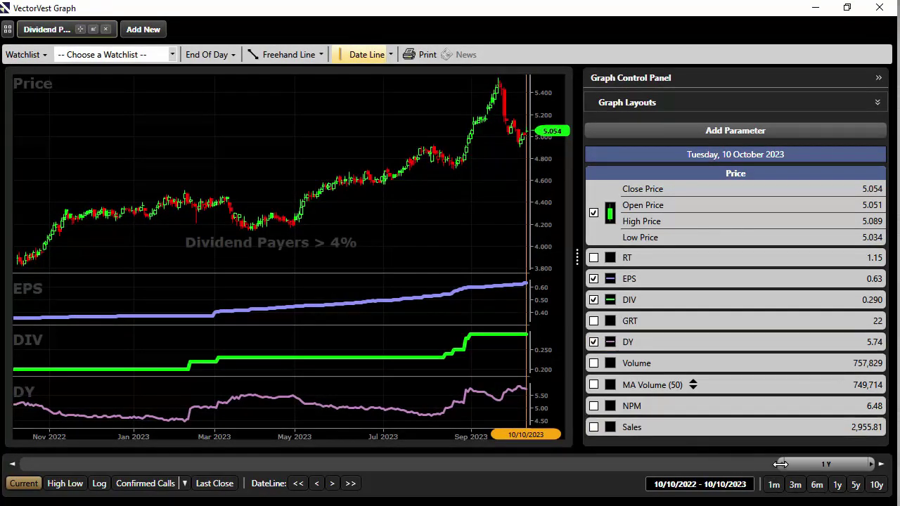
drag(780, 464, 713, 469)
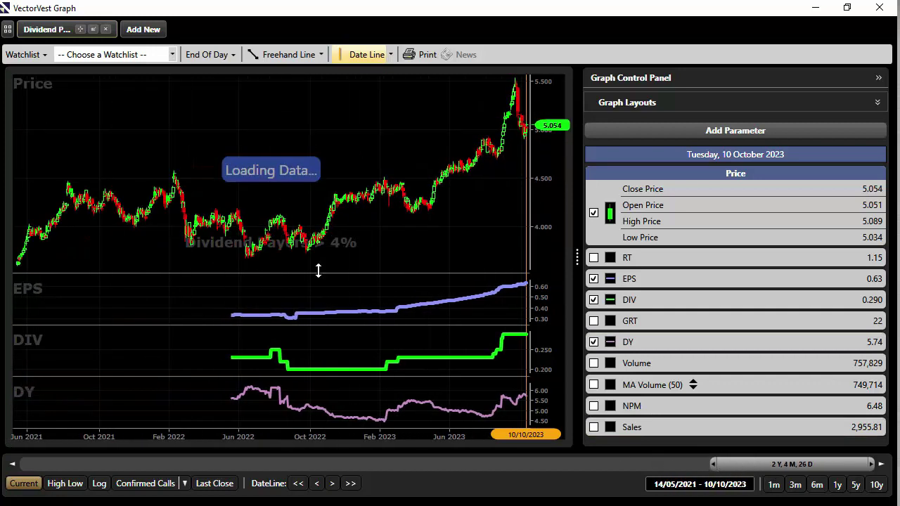
drag(210, 253, 737, 223)
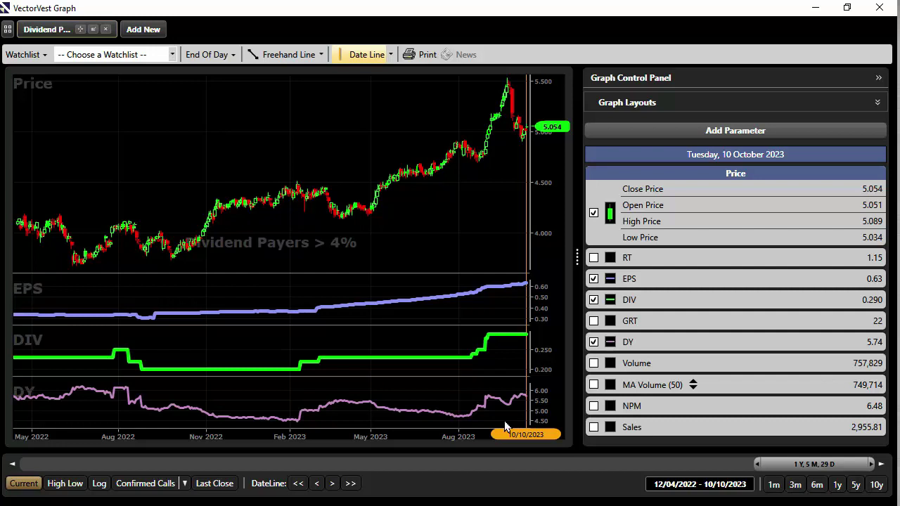
click(879, 7)
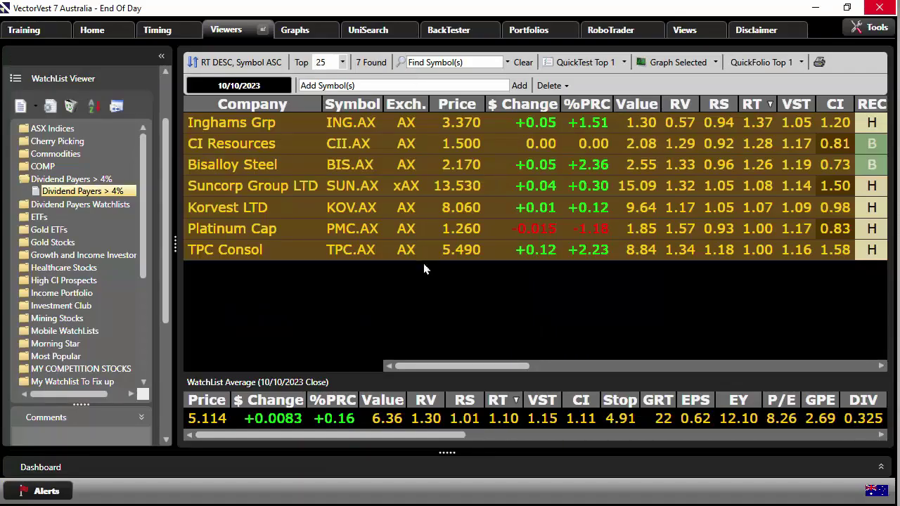
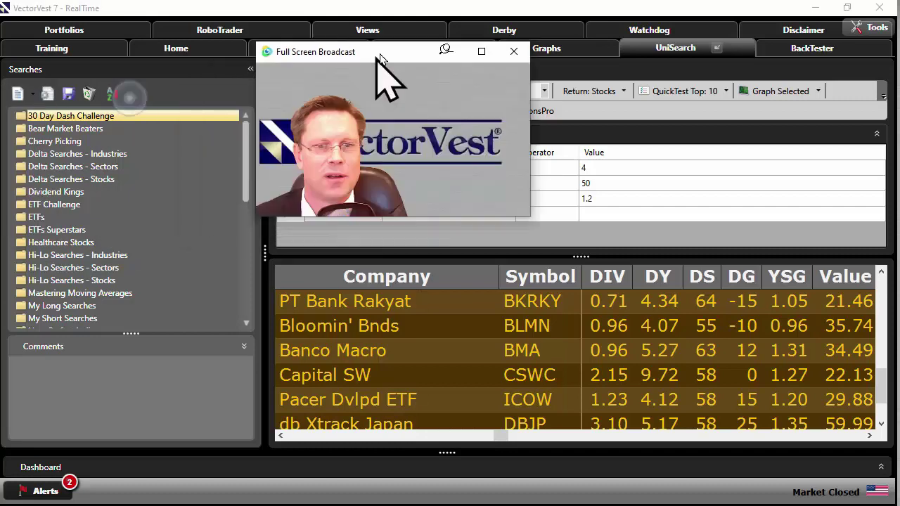
drag(373, 52, 237, 53)
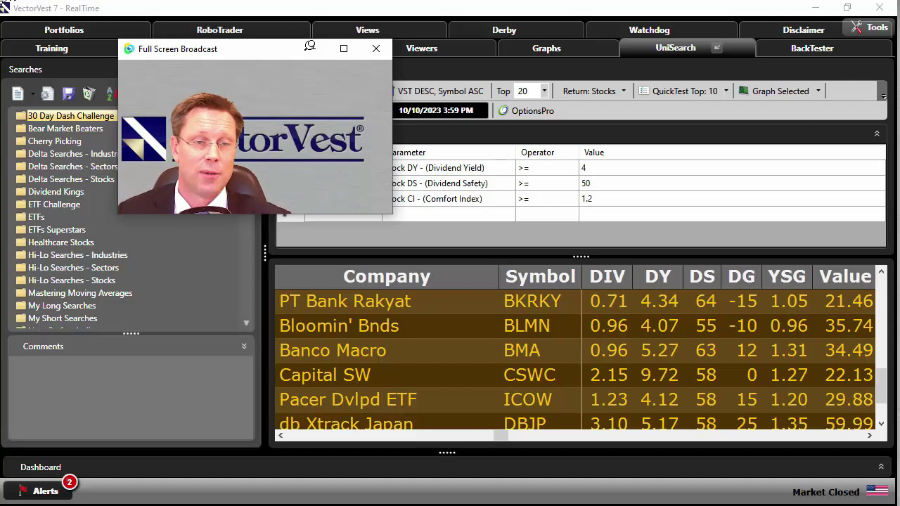
click(309, 46)
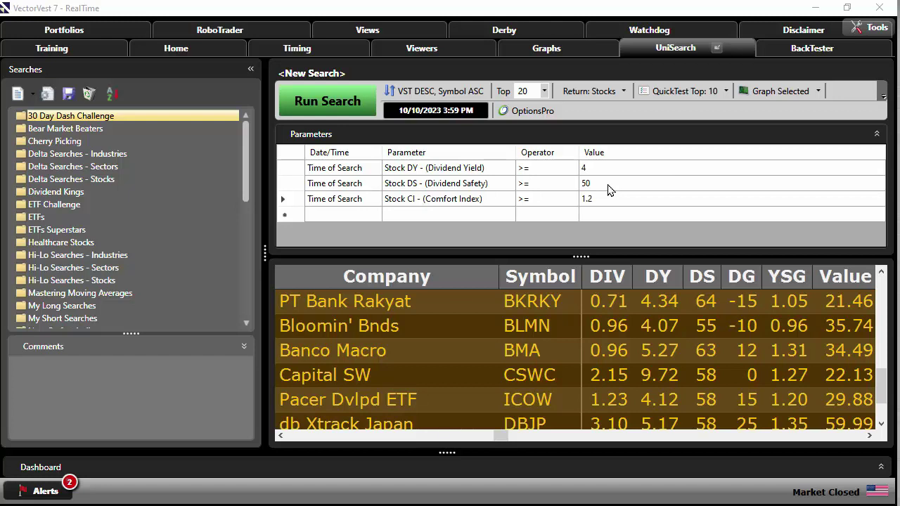
- Add a second Stock CI (Comfort Index) >= 1.2 parameter to the search, and delete that duplicate row
click(403, 219)
mouse_move(413, 235)
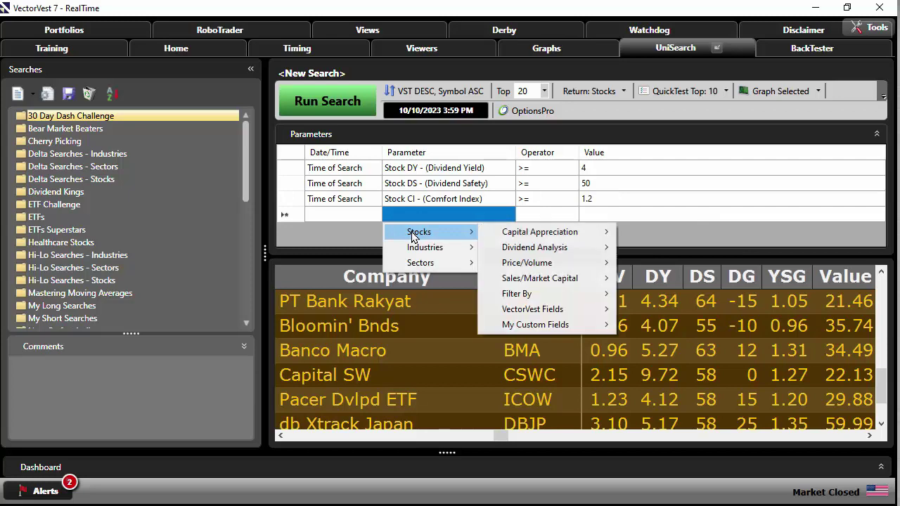
mouse_move(581, 239)
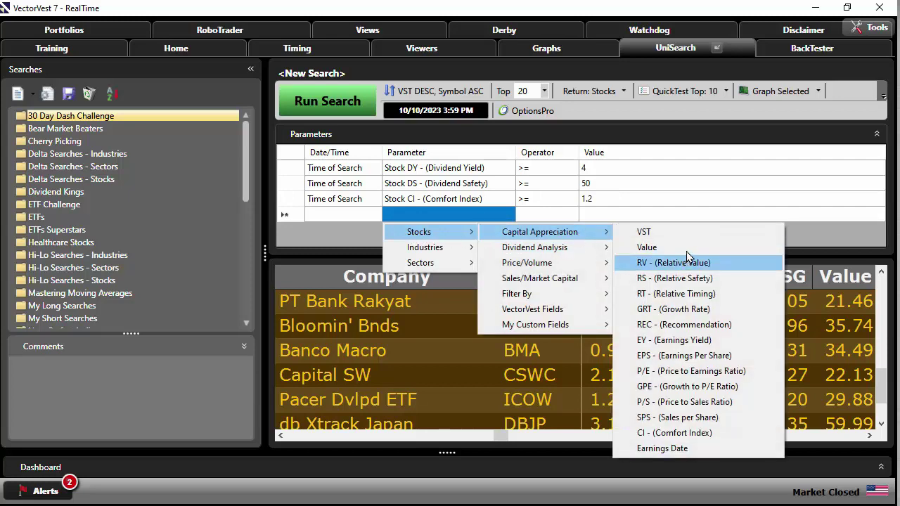
click(664, 436)
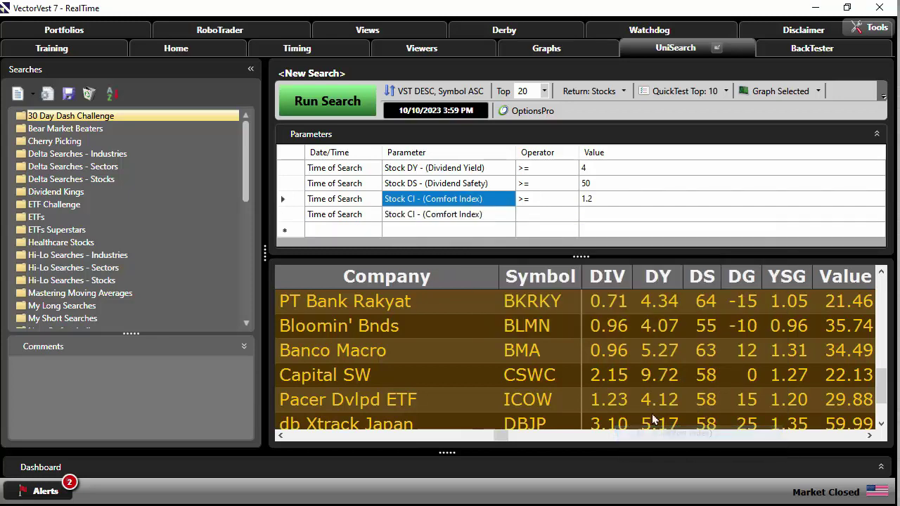
click(540, 215)
click(546, 279)
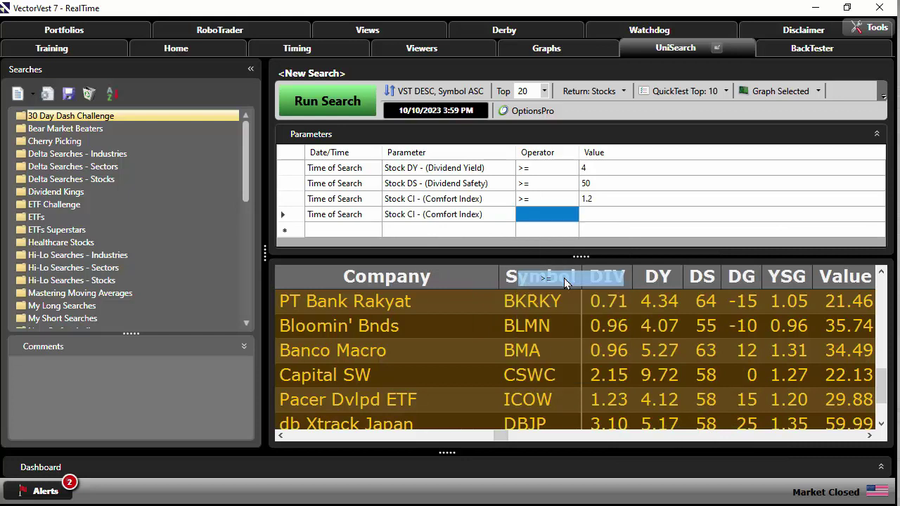
click(599, 217)
click(599, 232)
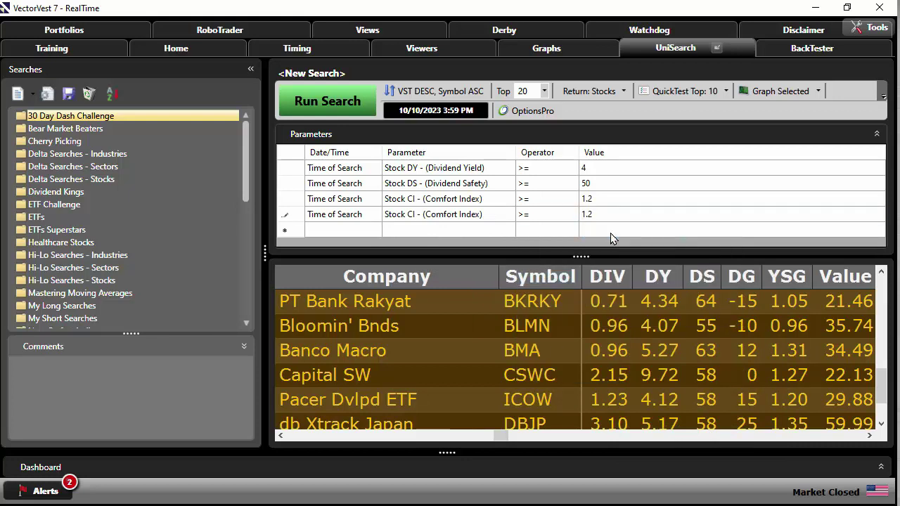
right_click(301, 214)
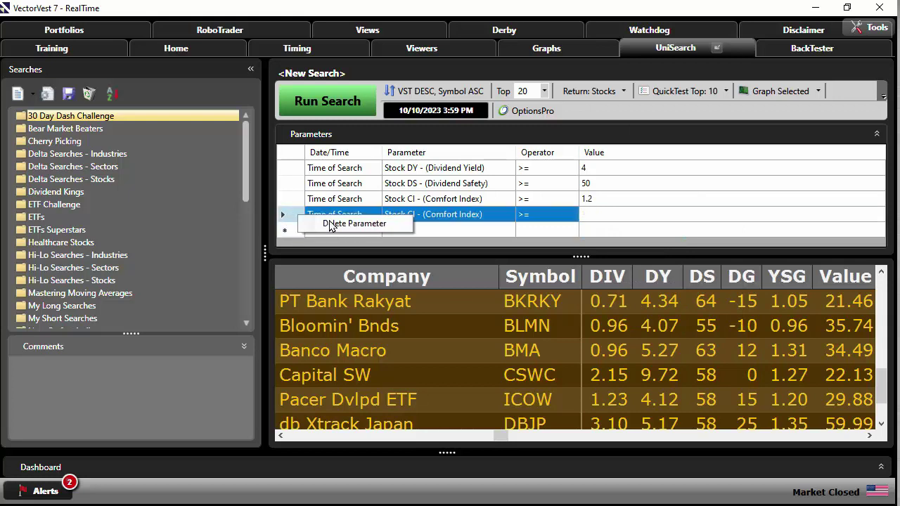
click(329, 223)
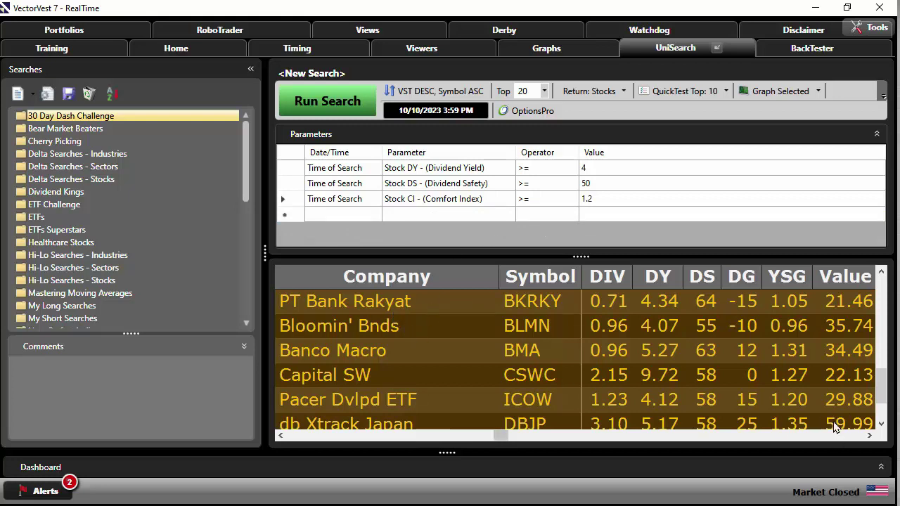
- Review the search results across their columns, from VST, CI, GRT and EPS to market cap, checking CI down the list
click(870, 436)
drag(869, 436, 869, 435)
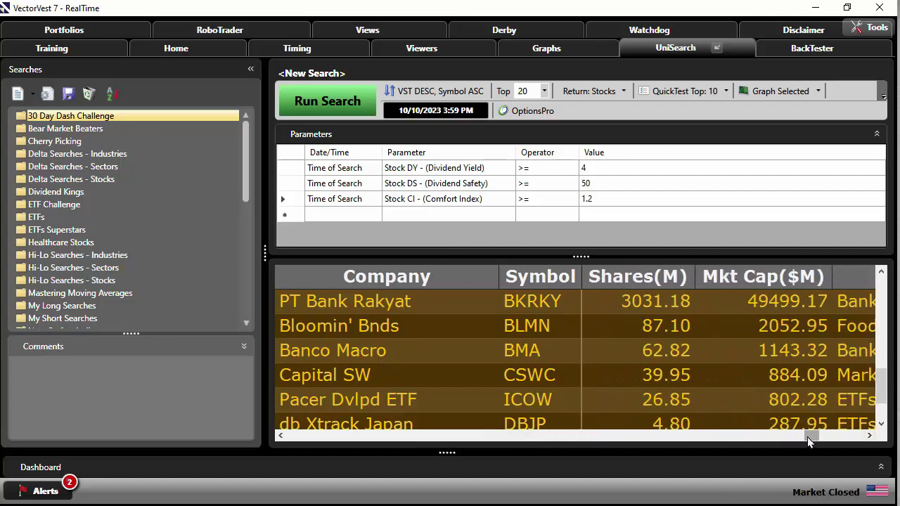
drag(324, 436, 280, 435)
click(280, 436)
click(280, 436)
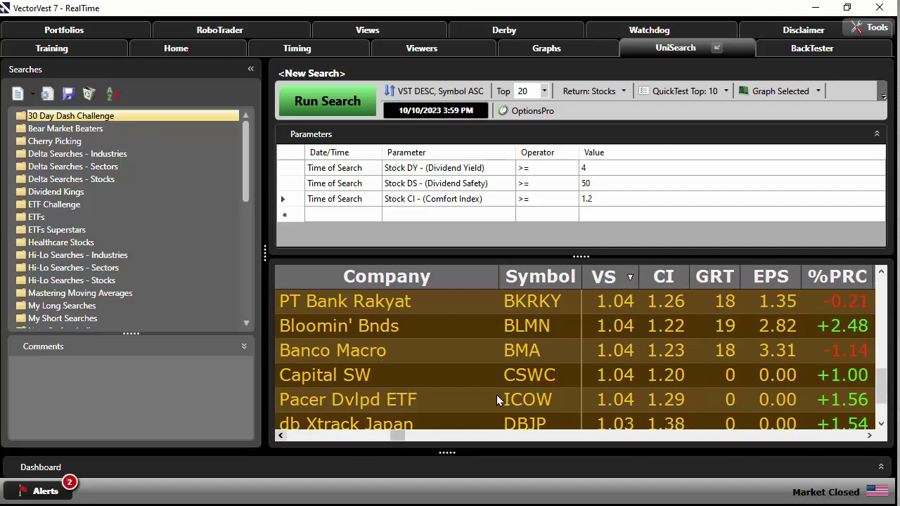
click(670, 305)
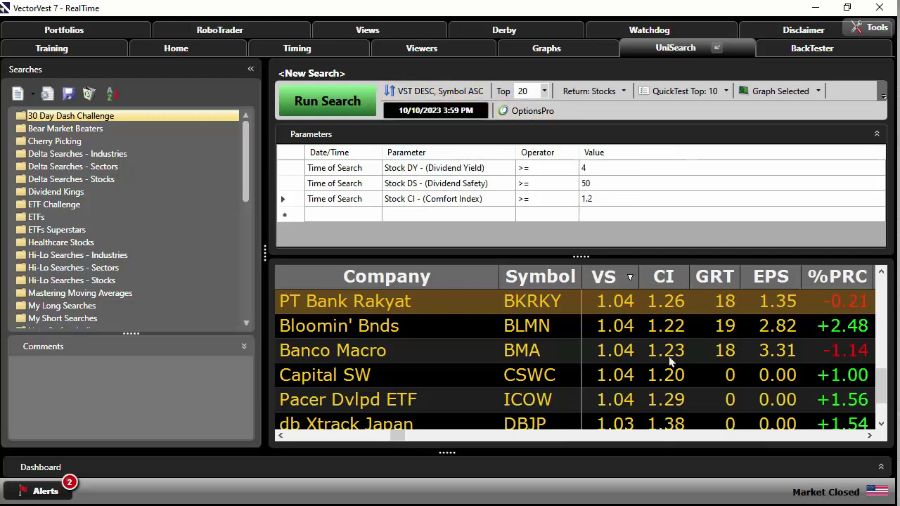
scroll(666, 350, down, 1)
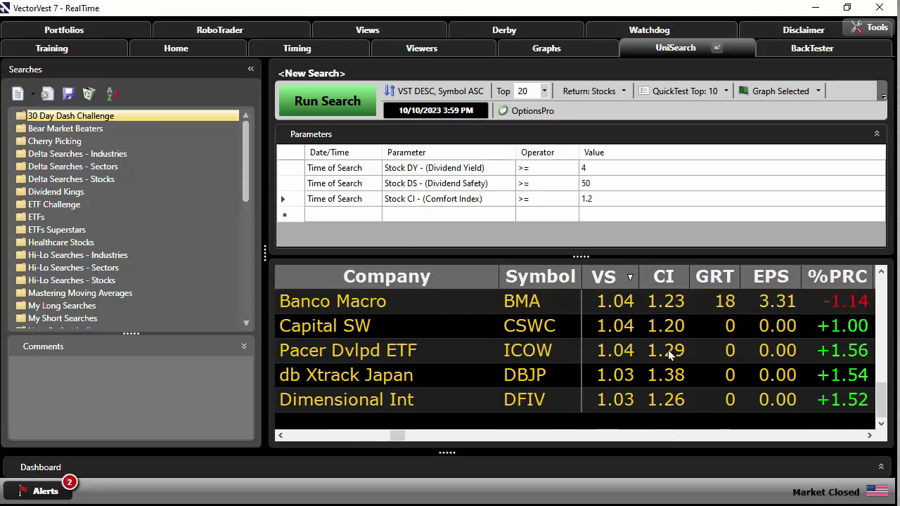
scroll(667, 349, up, 5)
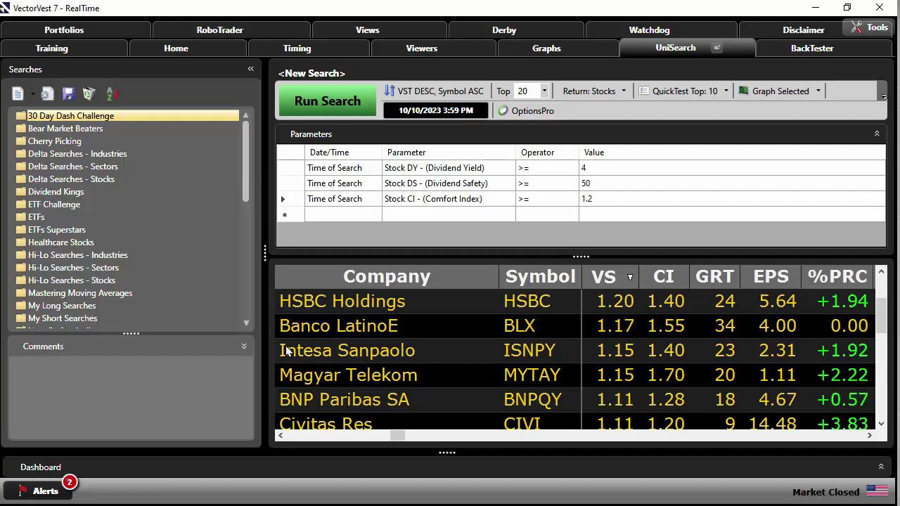
- Graph Magyar Telekom (MYTAY) from the results in a maximized window, review its price, EPS, DY and DIV, and close the graph
click(599, 330)
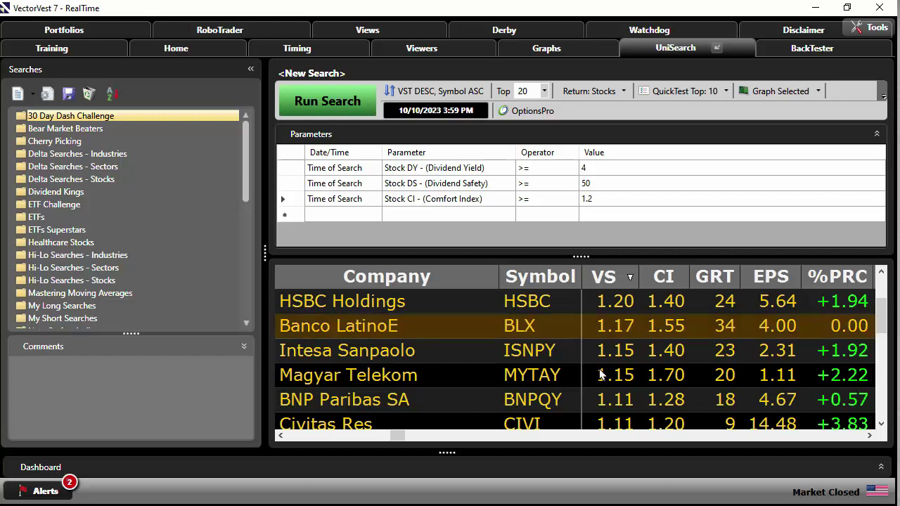
click(650, 376)
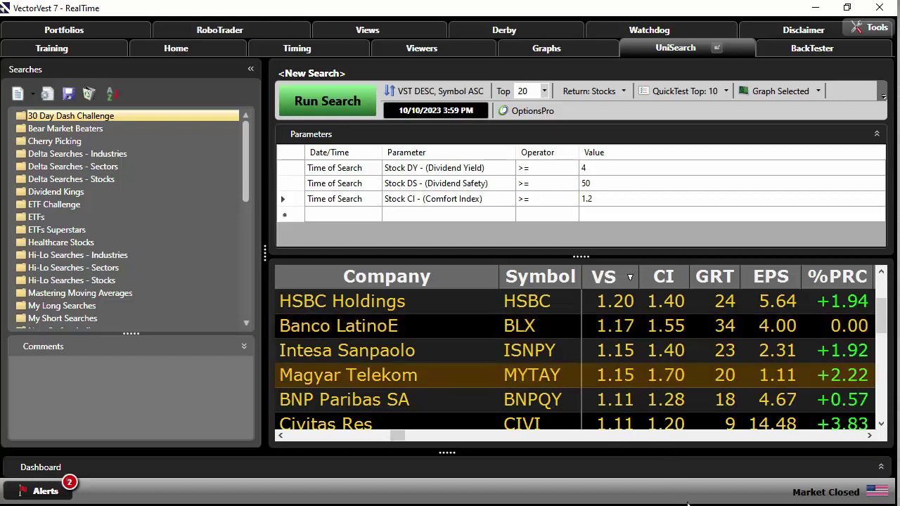
click(777, 91)
click(647, 58)
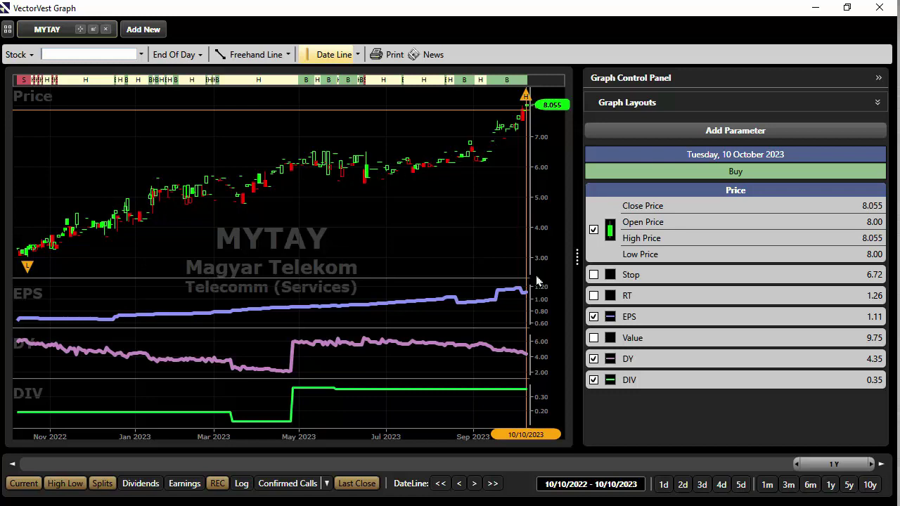
click(879, 8)
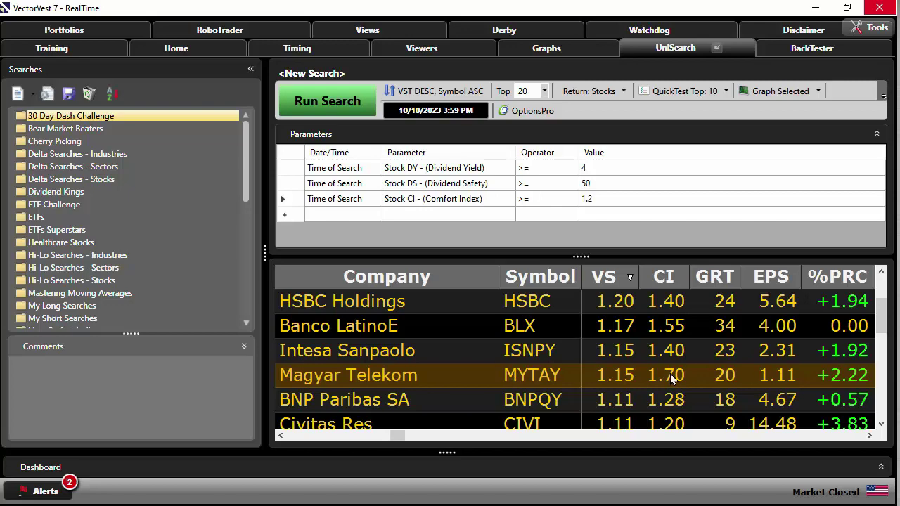
- Graph Dimensional Int (DFIV) from the results in a maximized window, review it, and close the graph
scroll(669, 373, down, 5)
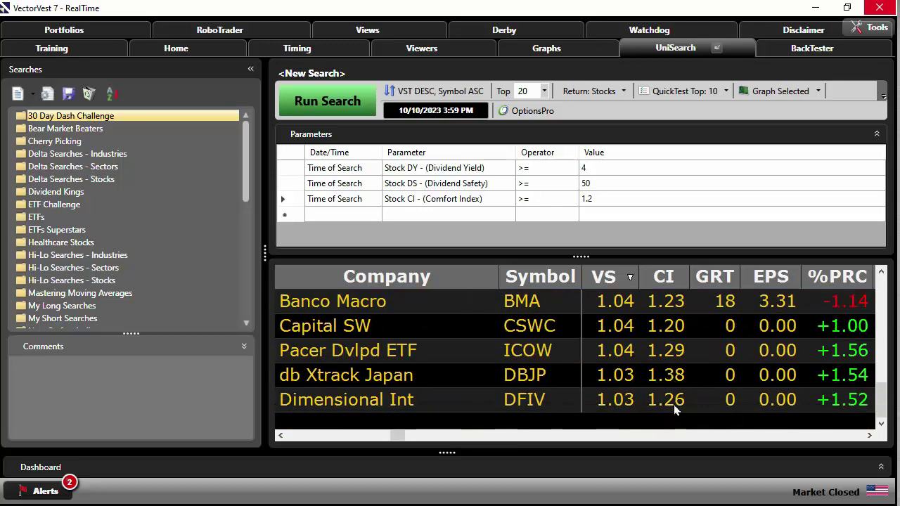
click(673, 404)
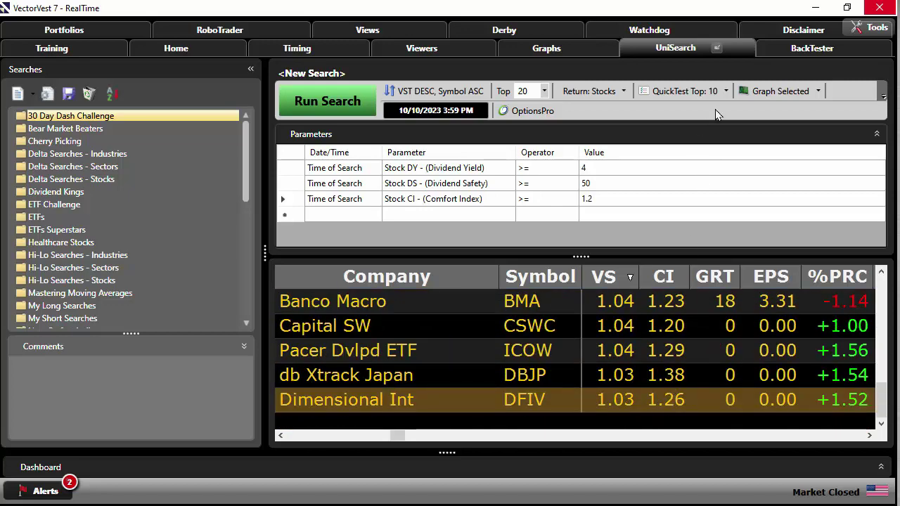
click(778, 91)
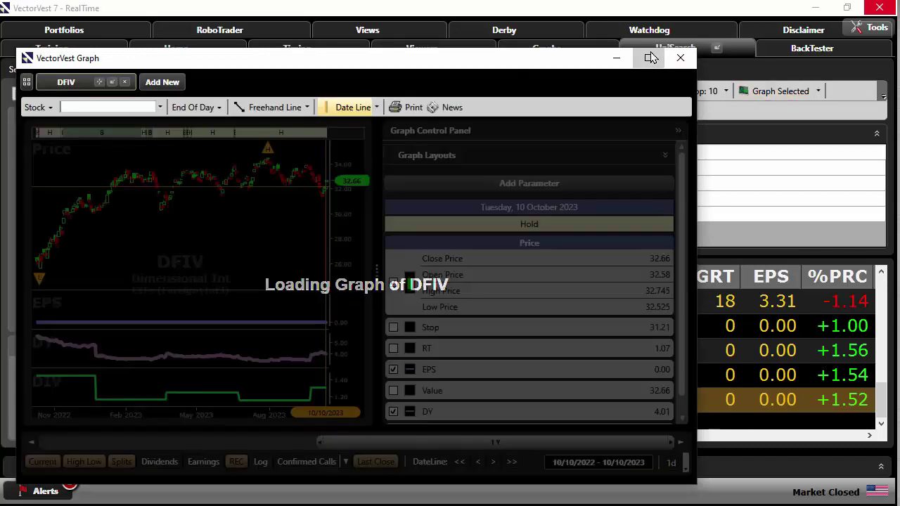
click(650, 58)
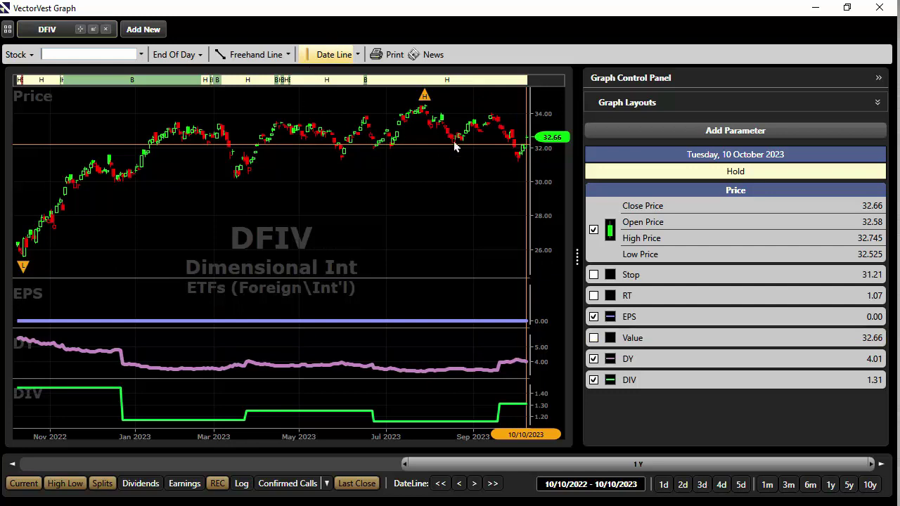
click(879, 7)
- Select all the search results from Stellantis NV to Dimensional Int and add them to the DY > 4% watchlist
scroll(422, 338, up, 2)
scroll(421, 331, up, 3)
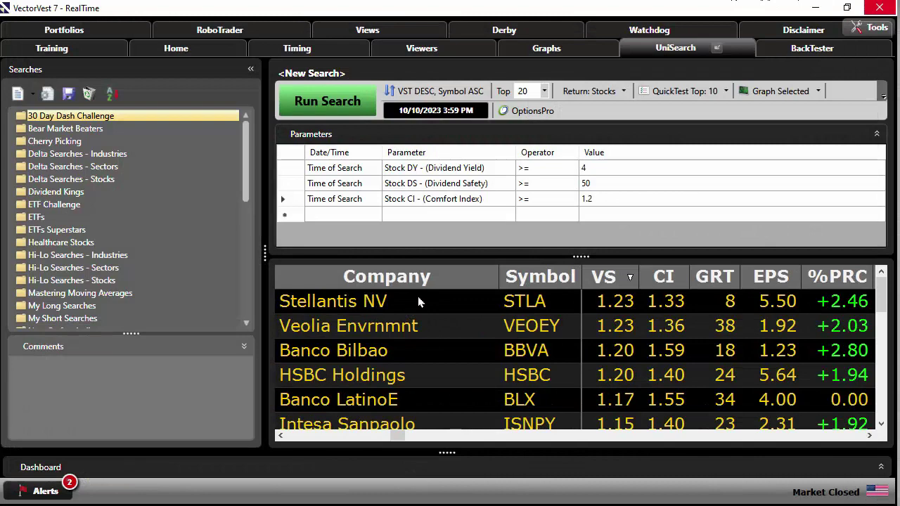
scroll(422, 329, down, 5)
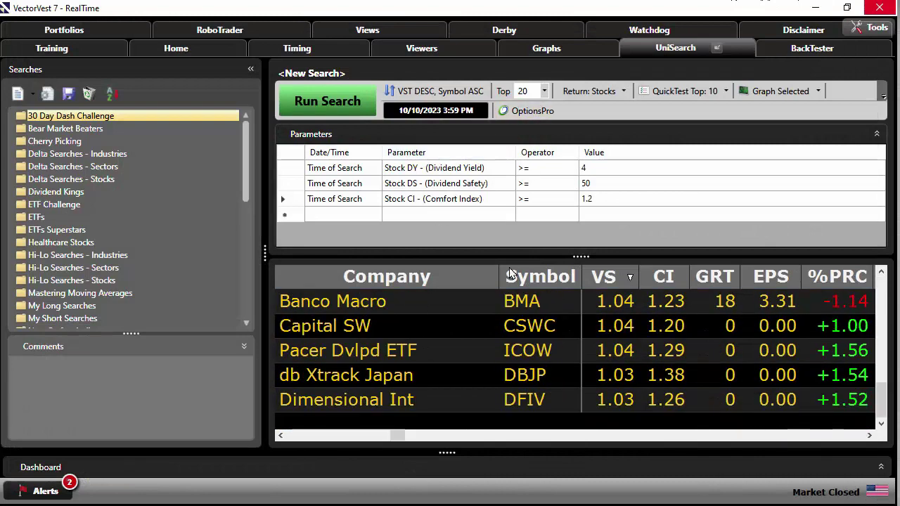
shift+click(448, 402)
right_click(463, 344)
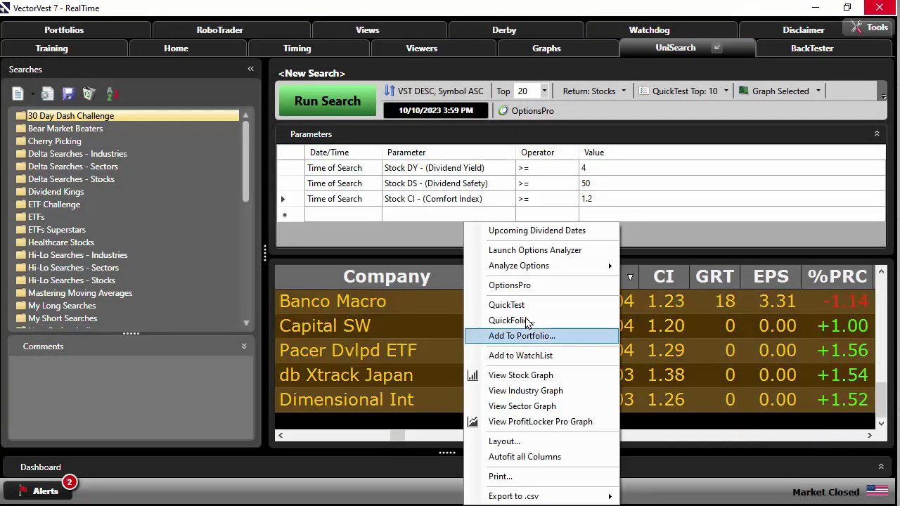
click(546, 357)
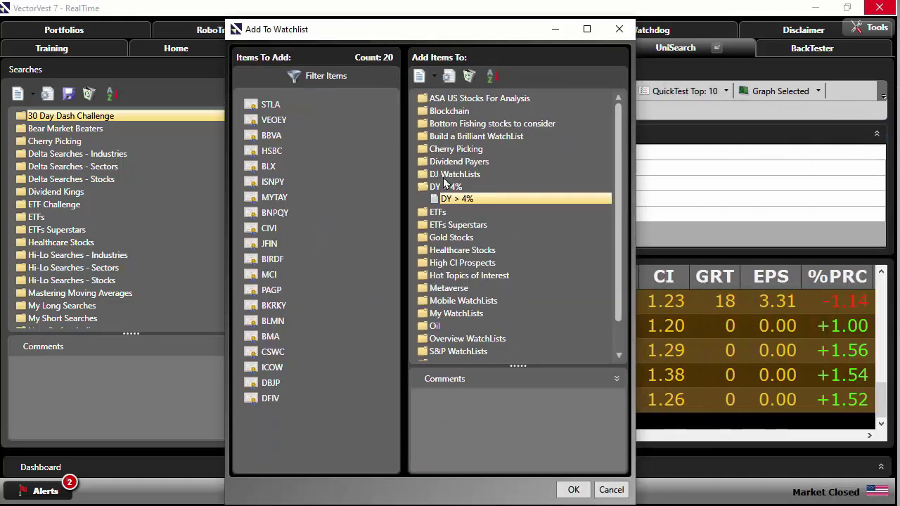
click(573, 493)
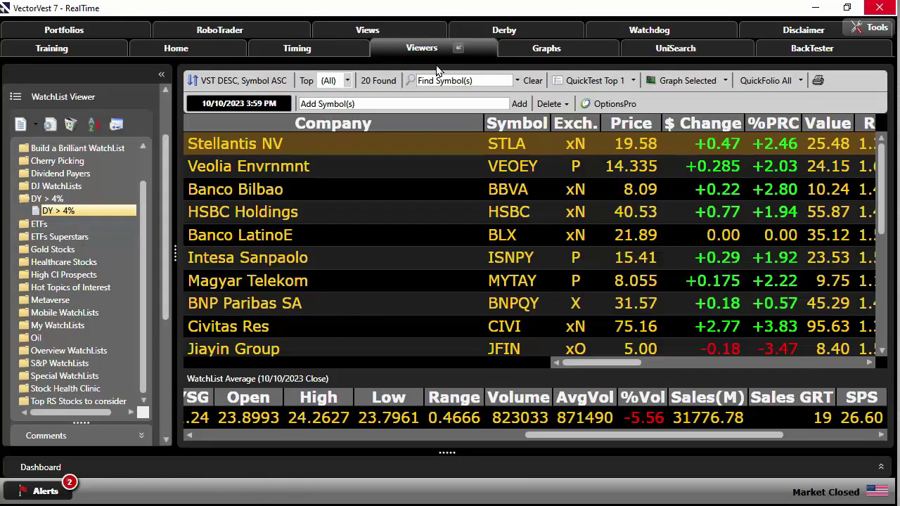
- View the DY > 4% watchlist, reviewing its stocks down to Dimensional Int and its average price, CI and EPS
click(436, 50)
scroll(382, 307, down, 4)
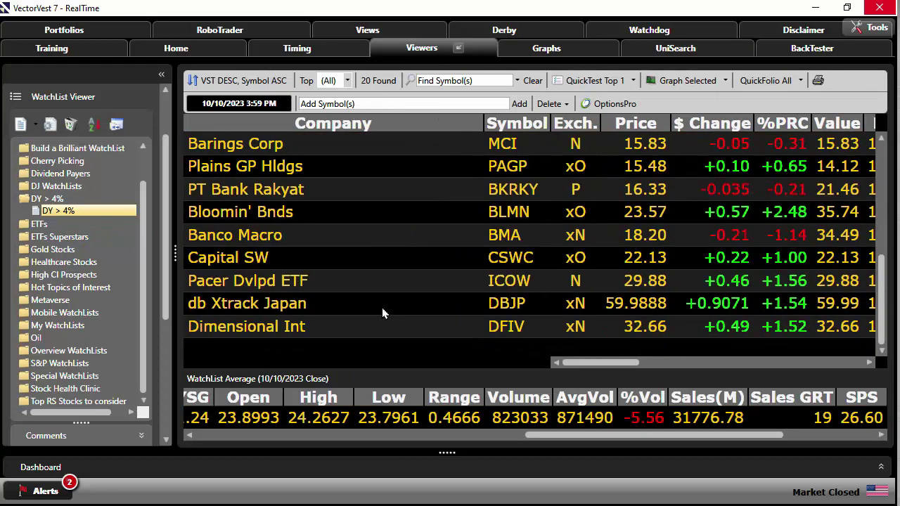
scroll(382, 307, up, 4)
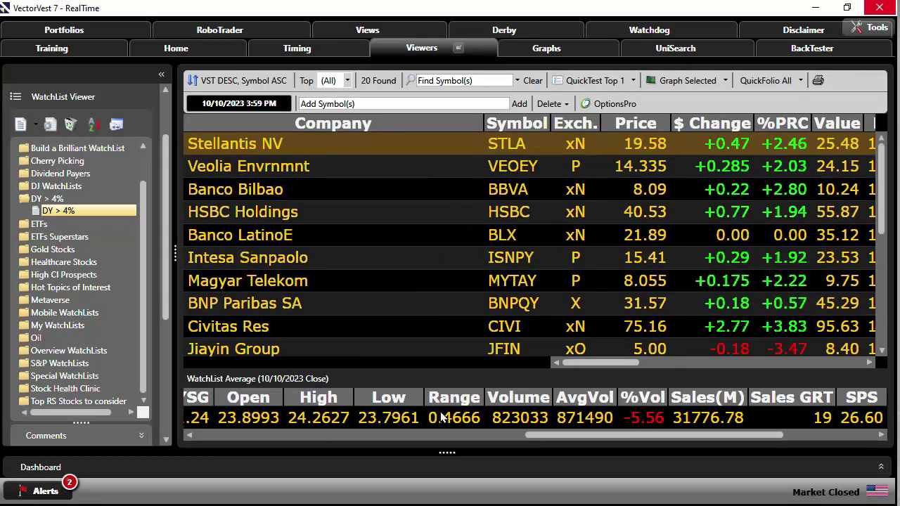
drag(548, 432, 154, 430)
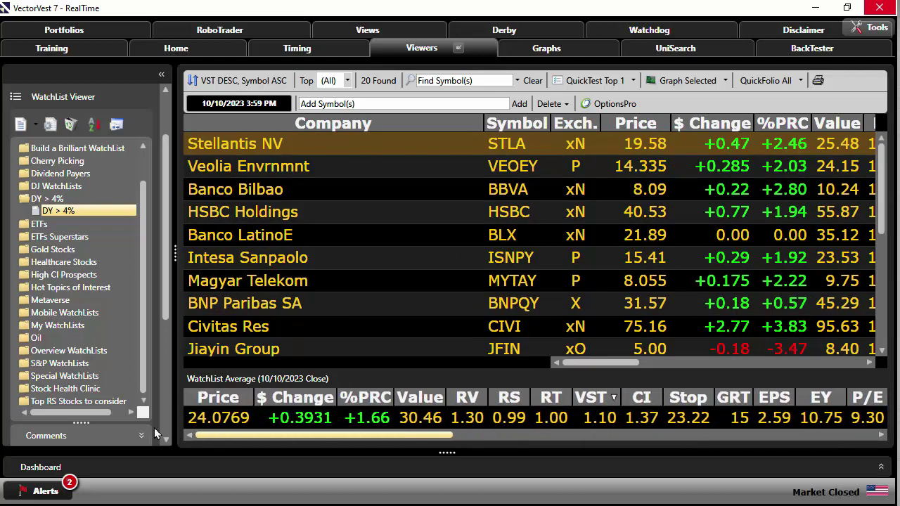
- Graph the DY > 4% watchlist average maximized, and compare its values on 14/10/2022, 9/10/2023 and 10/10/2023
right_click(430, 419)
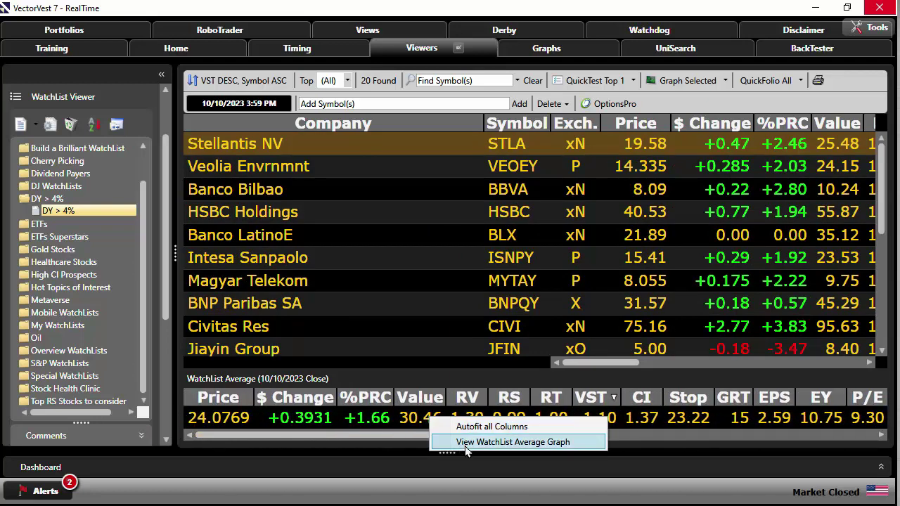
click(512, 441)
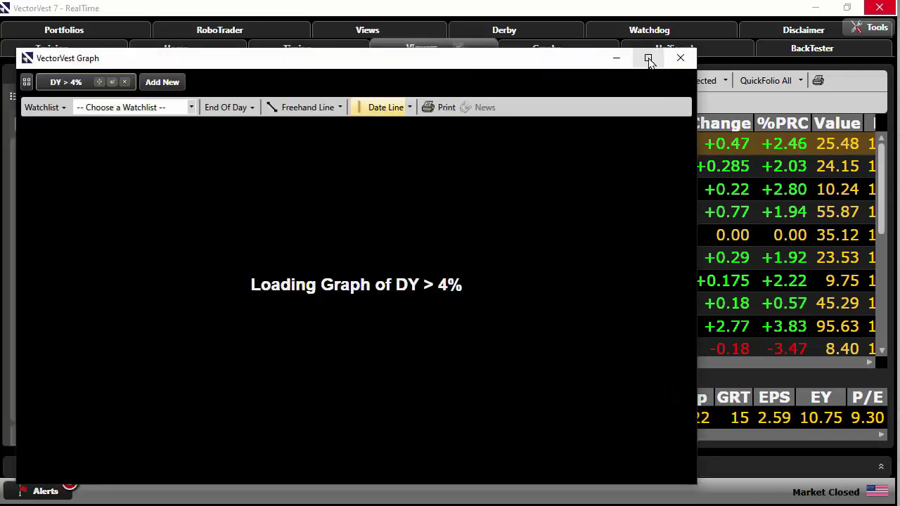
click(648, 58)
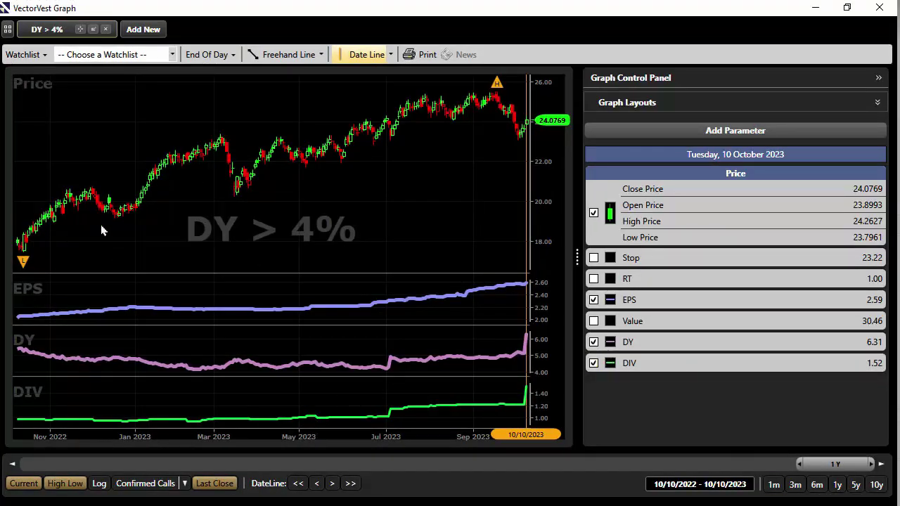
click(24, 262)
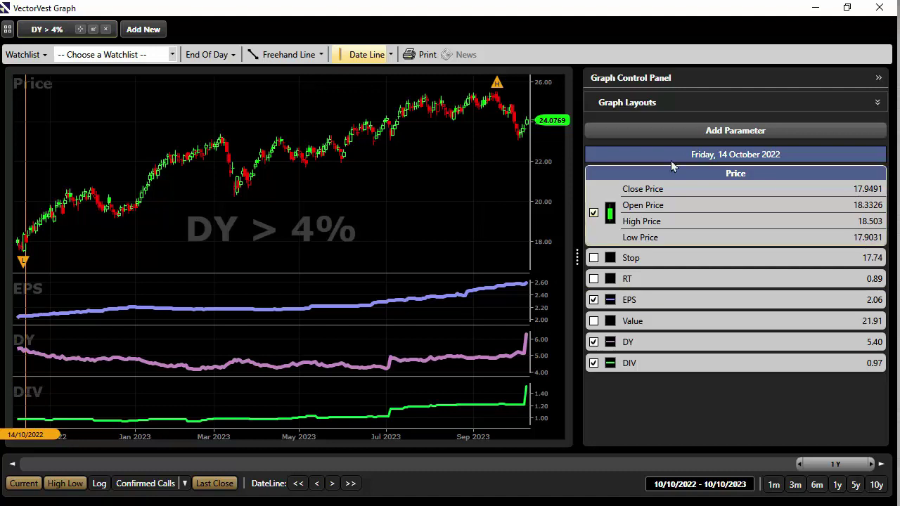
click(528, 130)
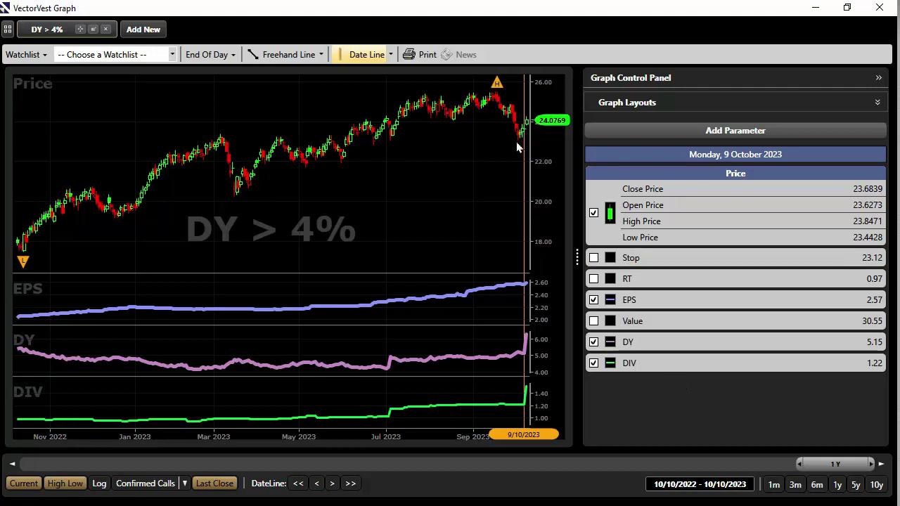
drag(528, 151, 534, 152)
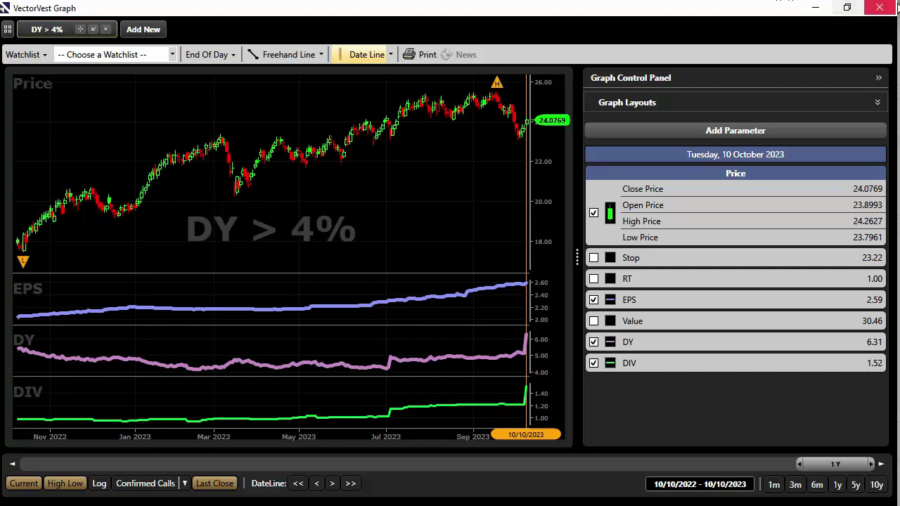
- Close the average graph and sort the DY > 4% watchlist by REC in descending order
click(890, 7)
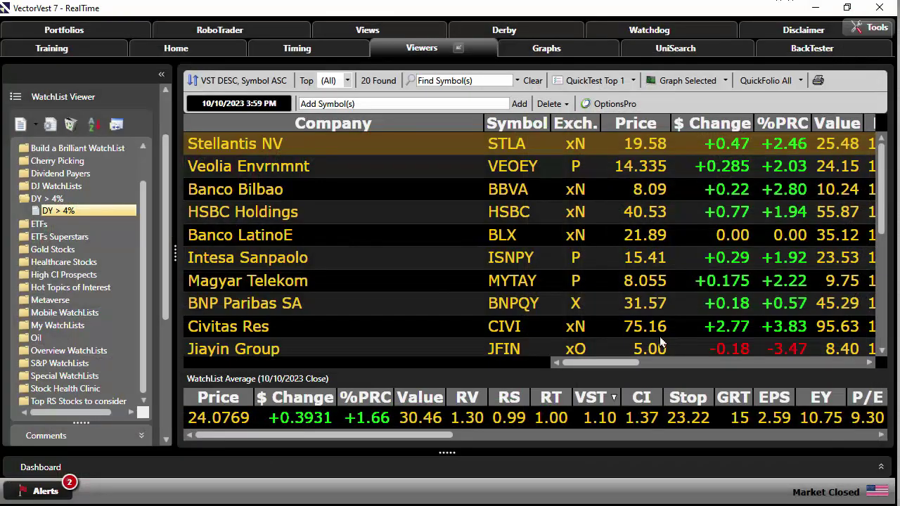
click(869, 362)
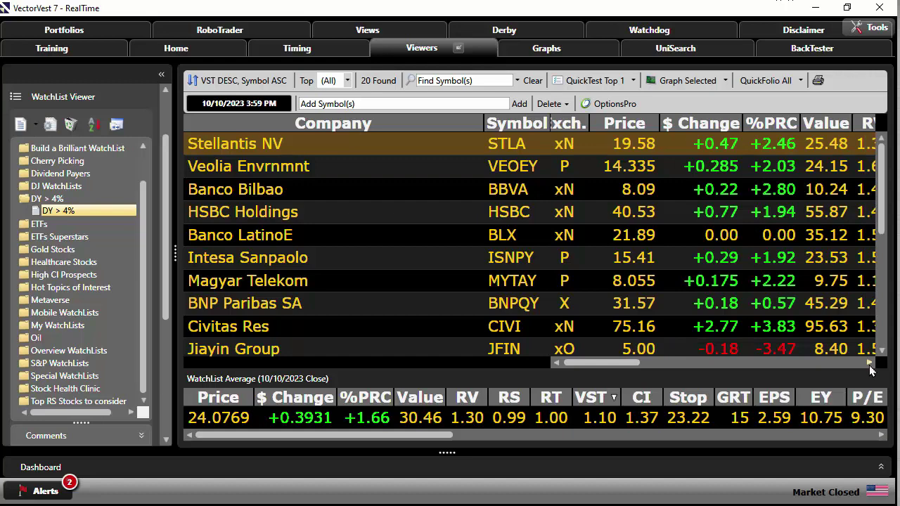
click(869, 363)
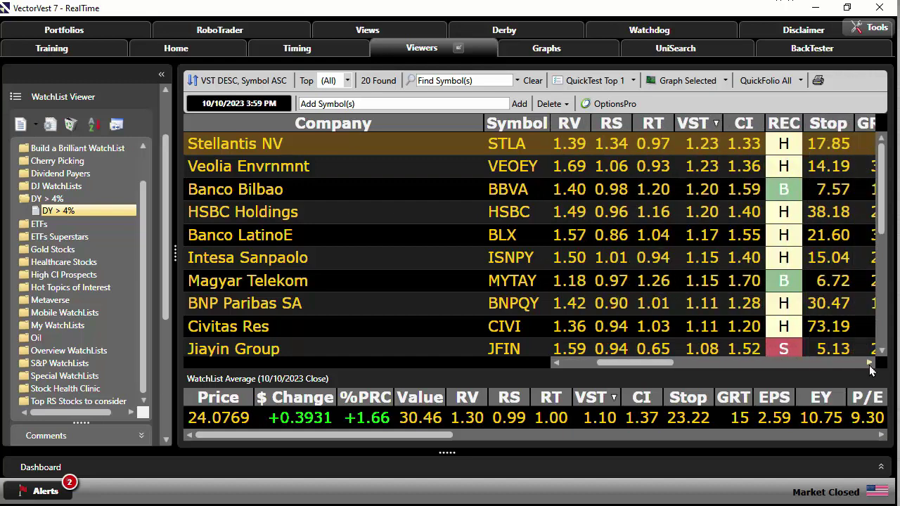
scroll(783, 260, down, 3)
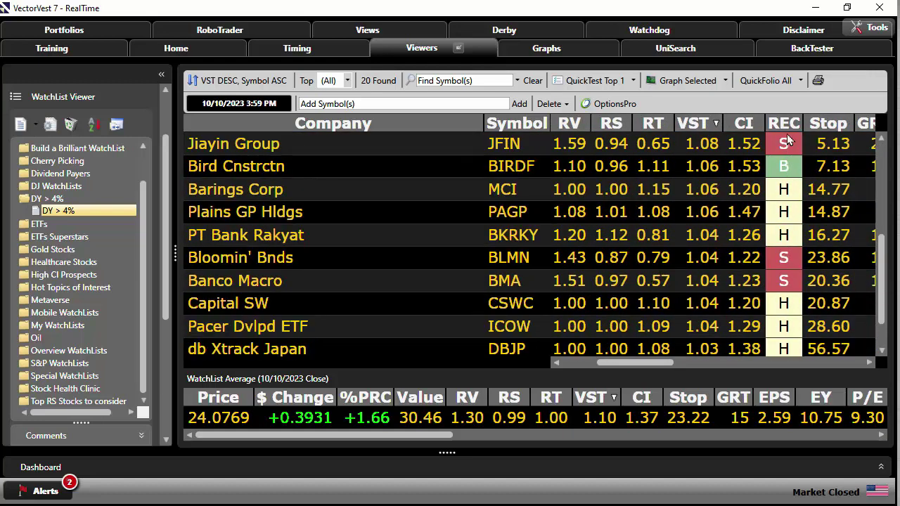
click(790, 124)
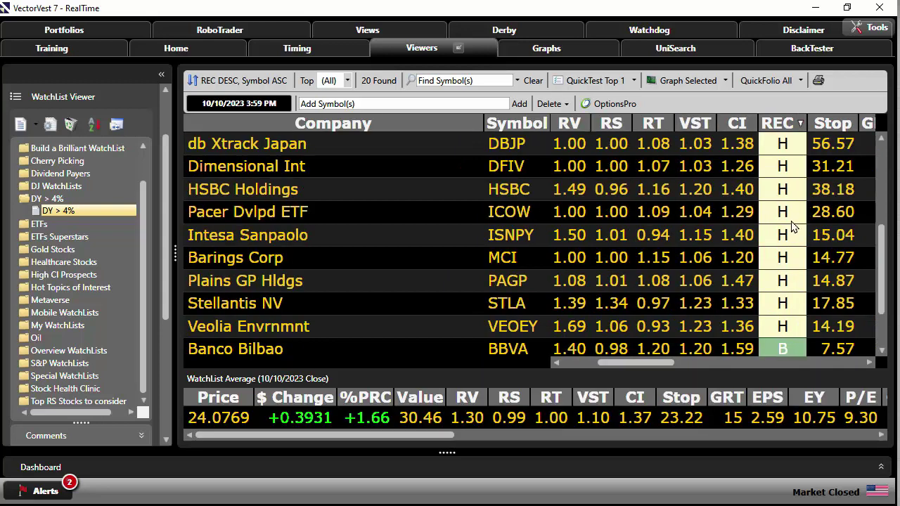
scroll(789, 228, down, 1)
scroll(783, 234, up, 4)
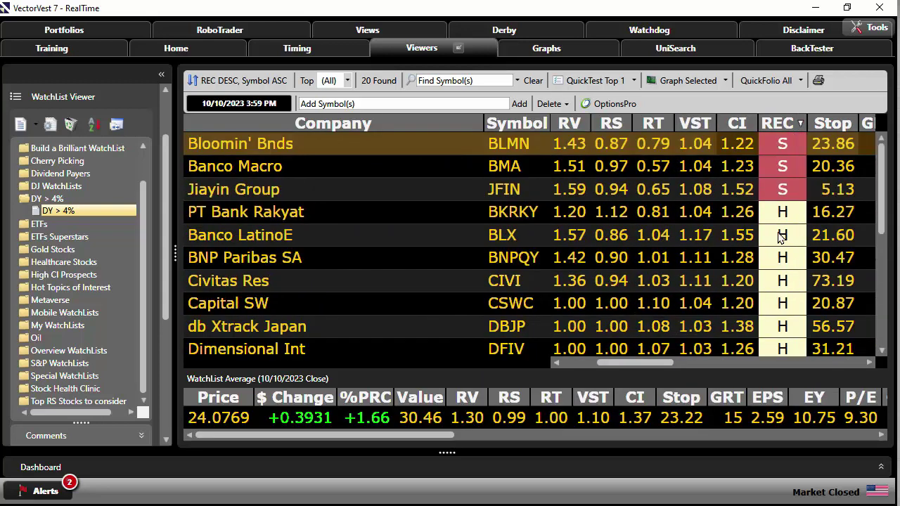
- Select the three sell-rated stocks from Bloomin' Bnds to Jiayin Group and graph them in a maximized window
click(735, 194)
shift+click(738, 146)
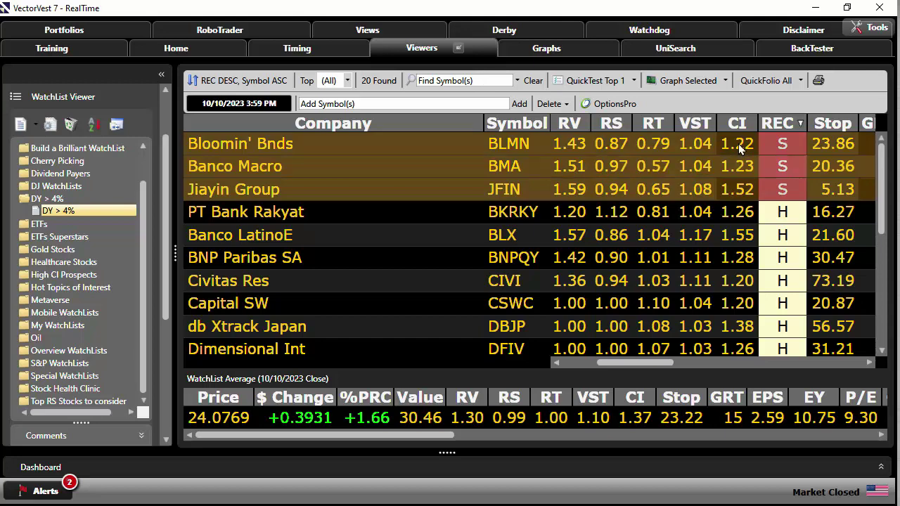
click(689, 82)
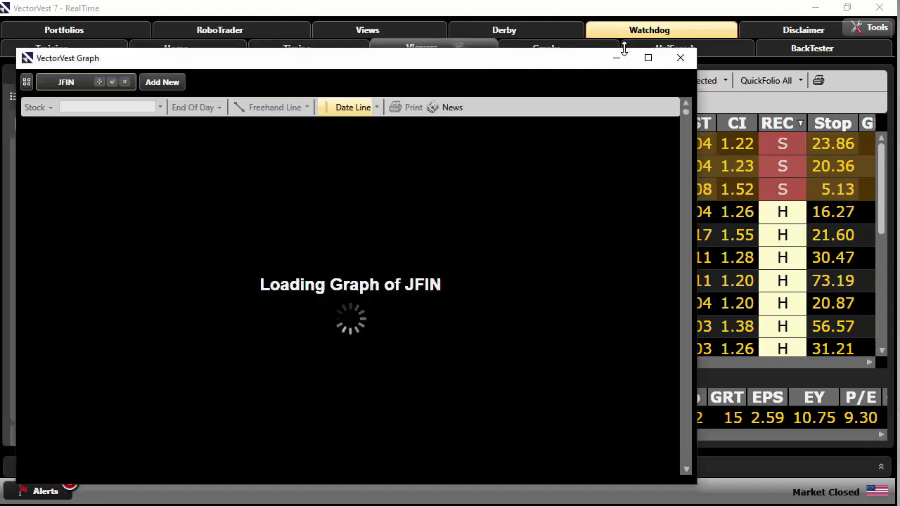
click(647, 57)
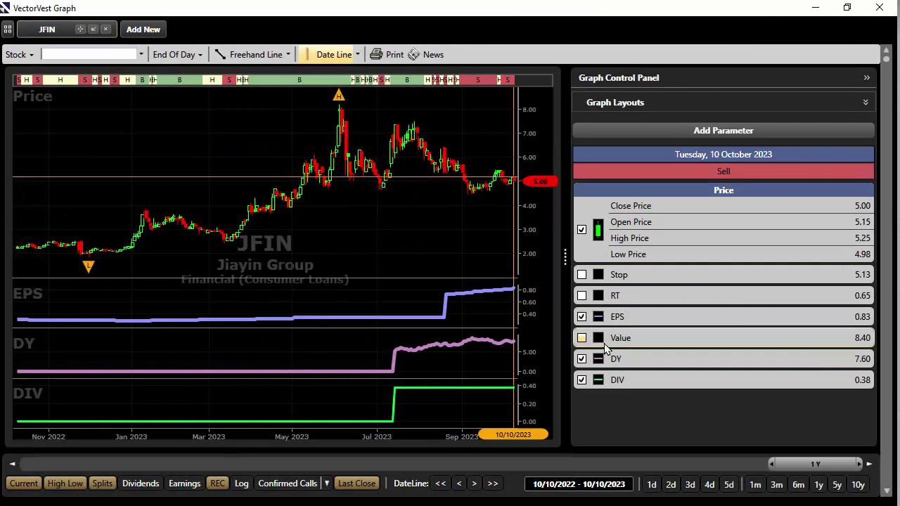
- Show RT beneath the price on the stock graph and hide EPS, DY and DIV
click(613, 320)
click(613, 319)
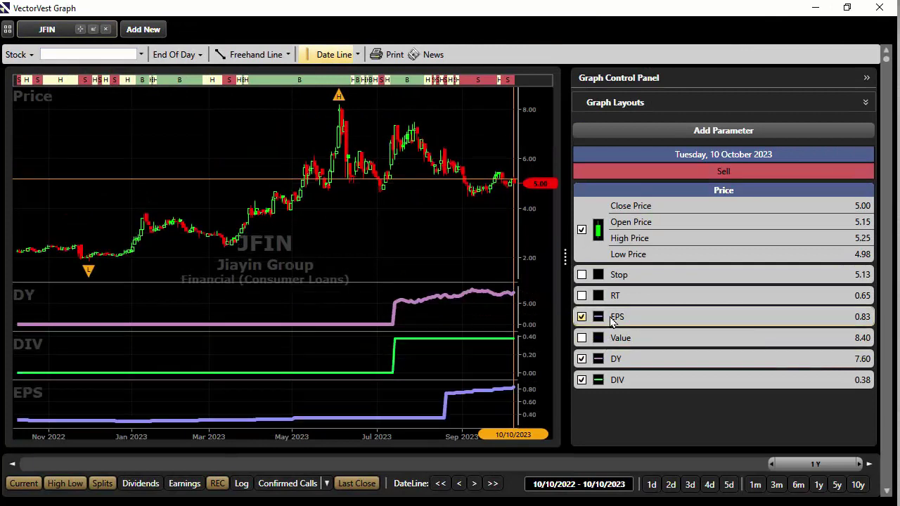
click(613, 299)
click(608, 319)
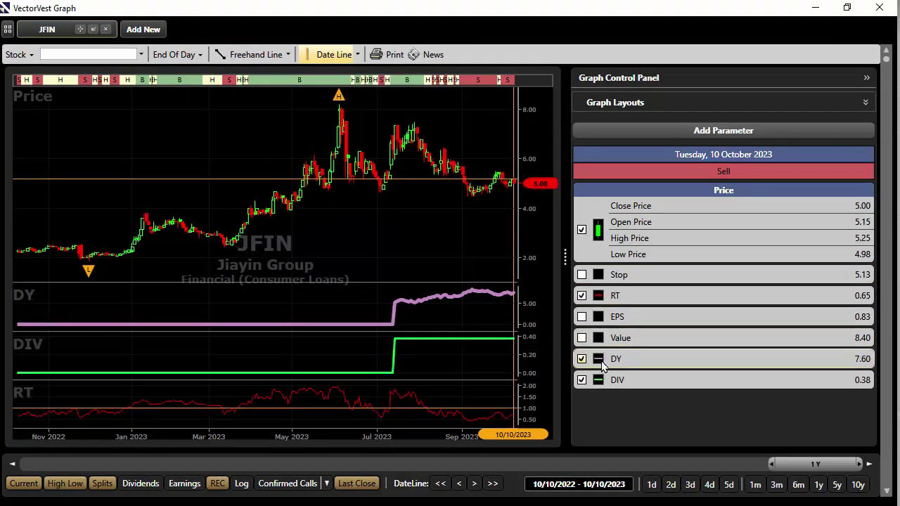
click(605, 360)
click(604, 380)
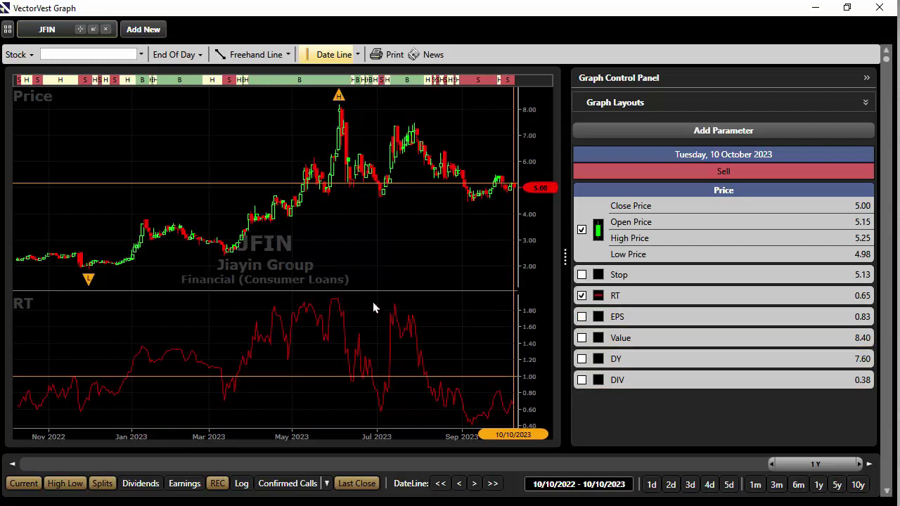
- Review price and RT for JFIN on 15/08/2023, BLMN on 18/09/2023, and BMA zoomed to 24/07/2023 - 10/10/2023
click(437, 388)
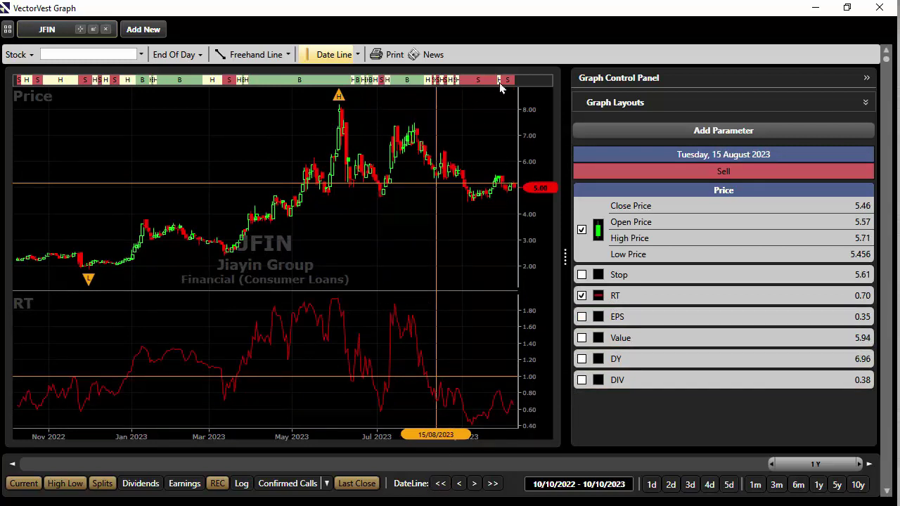
key(Down)
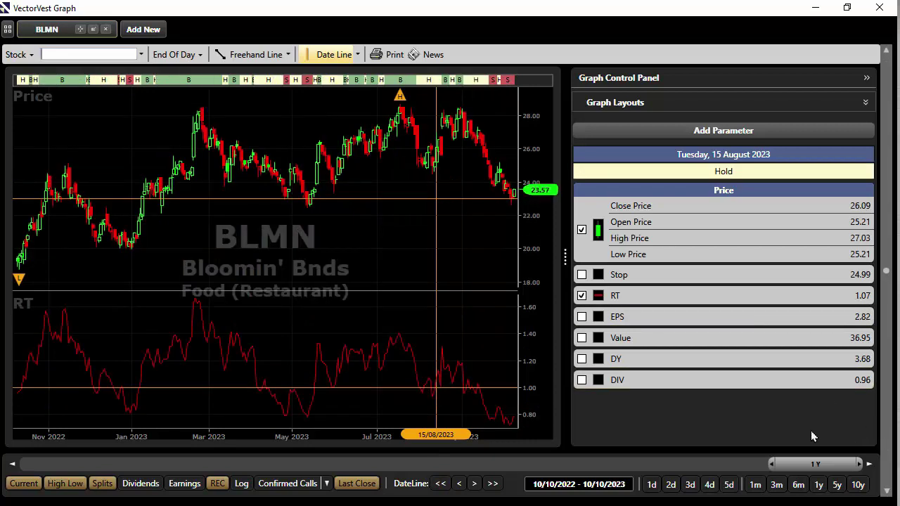
click(475, 395)
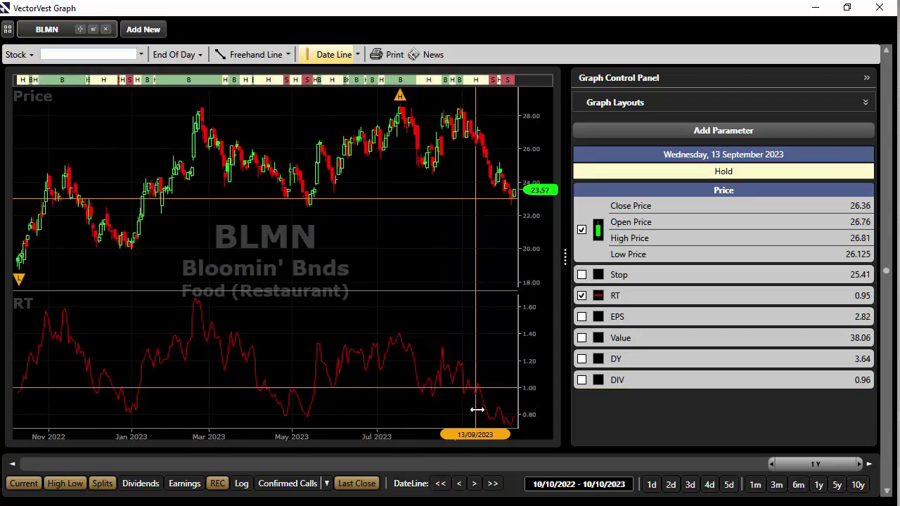
drag(477, 409, 484, 279)
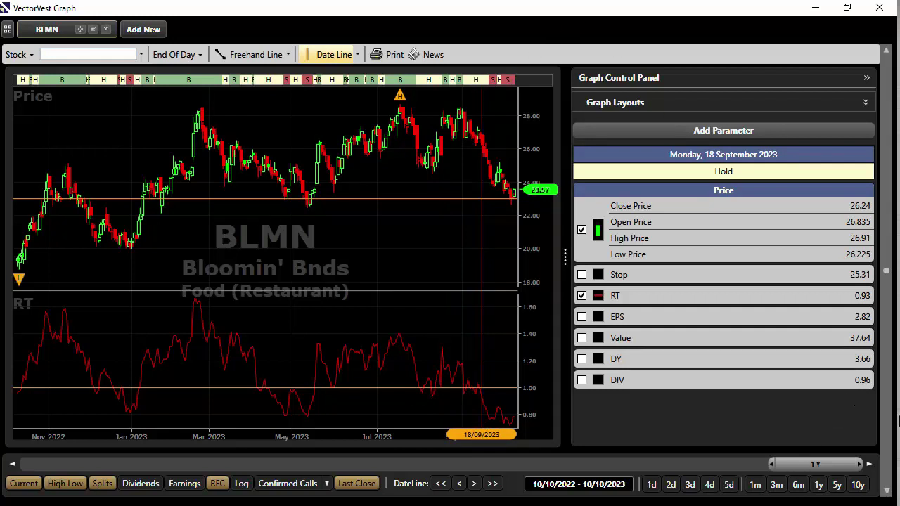
click(884, 464)
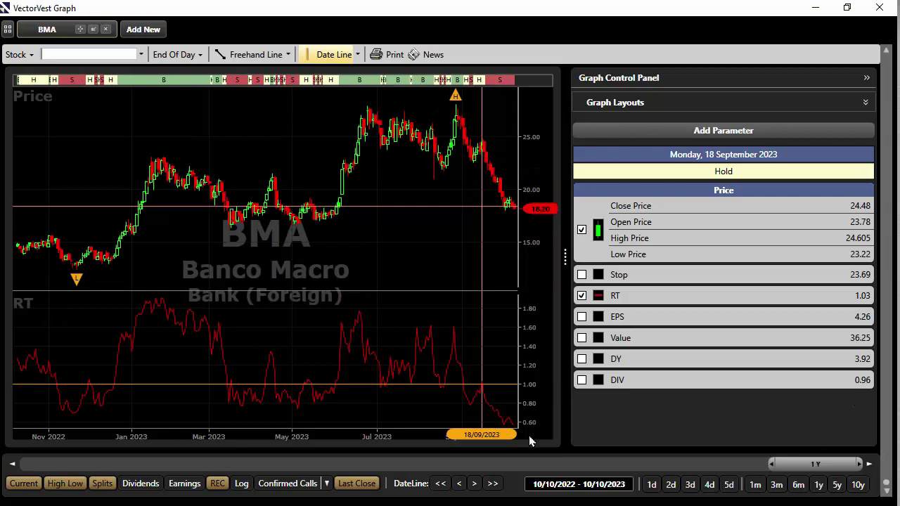
drag(421, 290, 492, 302)
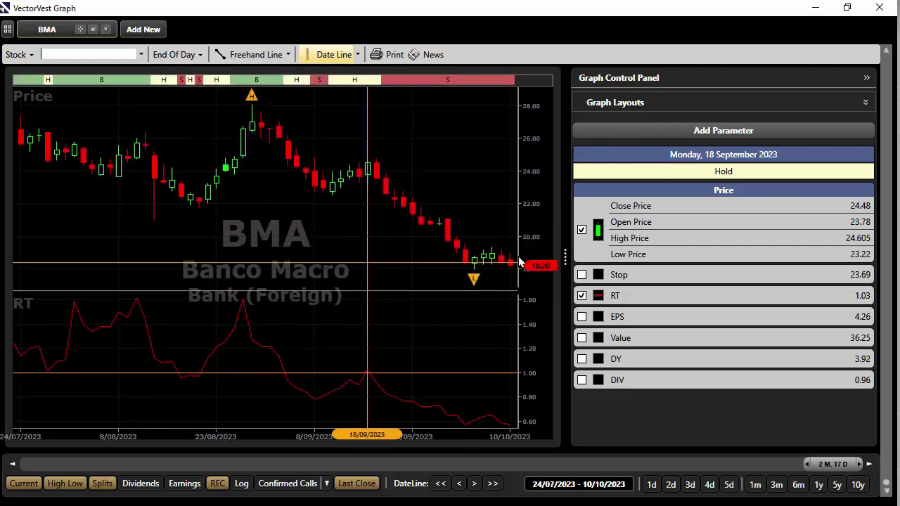
- Close the graph and delete the selected Bloomin' Bnds, Banco Macro and Jiayin Group from the DY > 4% watchlist
click(878, 7)
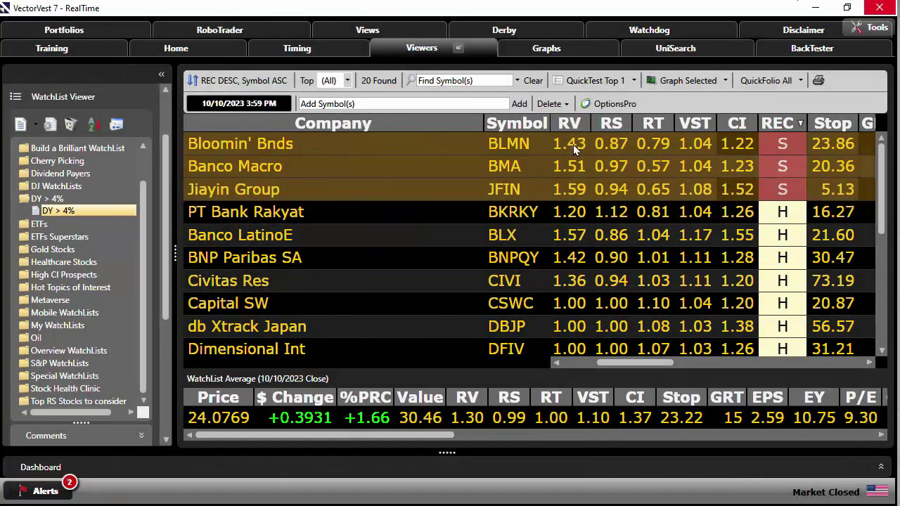
click(554, 104)
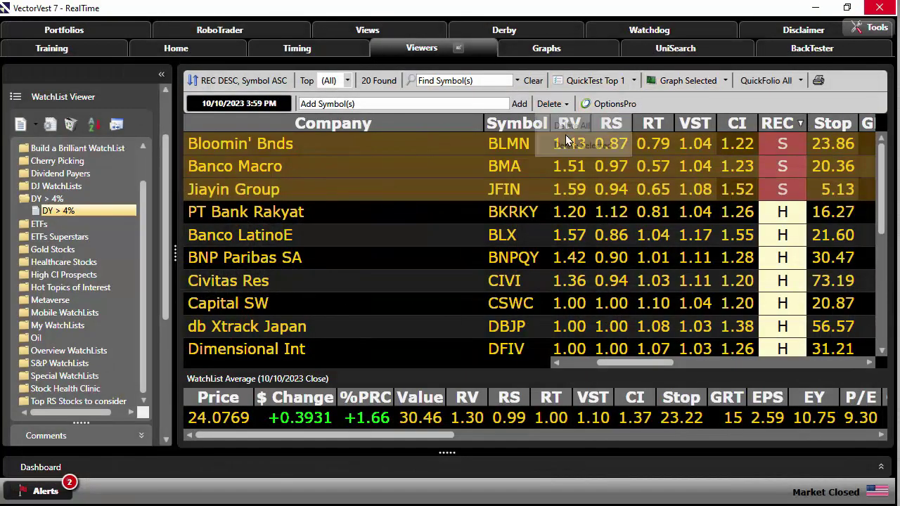
click(569, 145)
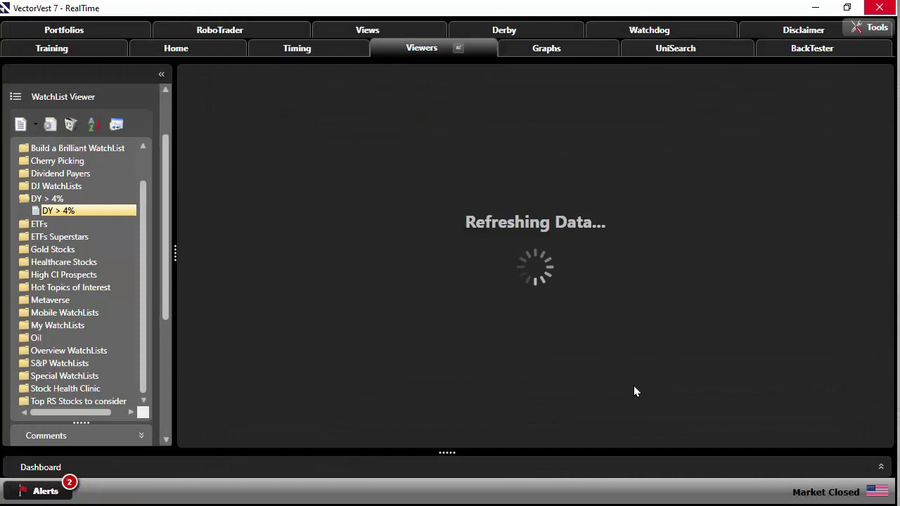
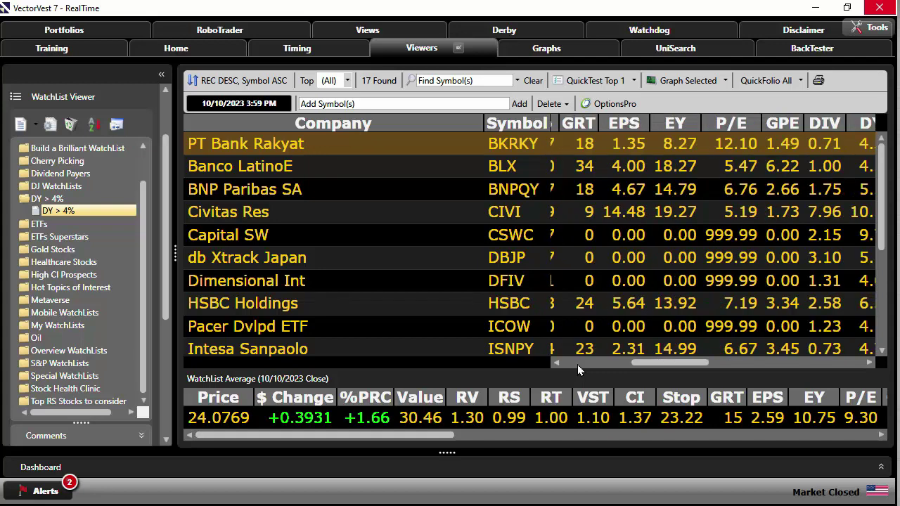
- Examine the remaining stocks' columns in the DY > 4% watchlist, from price and REC through DIV, DY, DS, DG and YSG
click(557, 362)
click(557, 362)
click(558, 362)
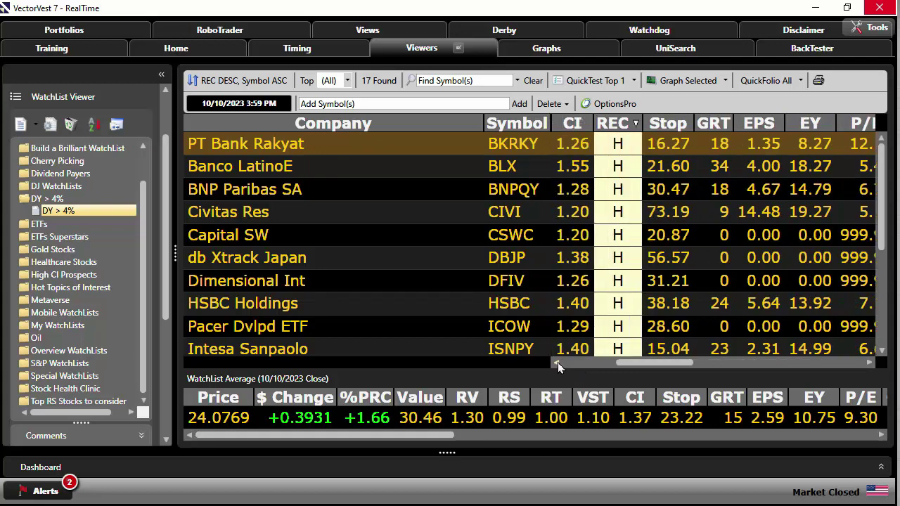
click(558, 361)
click(558, 362)
click(557, 362)
click(558, 362)
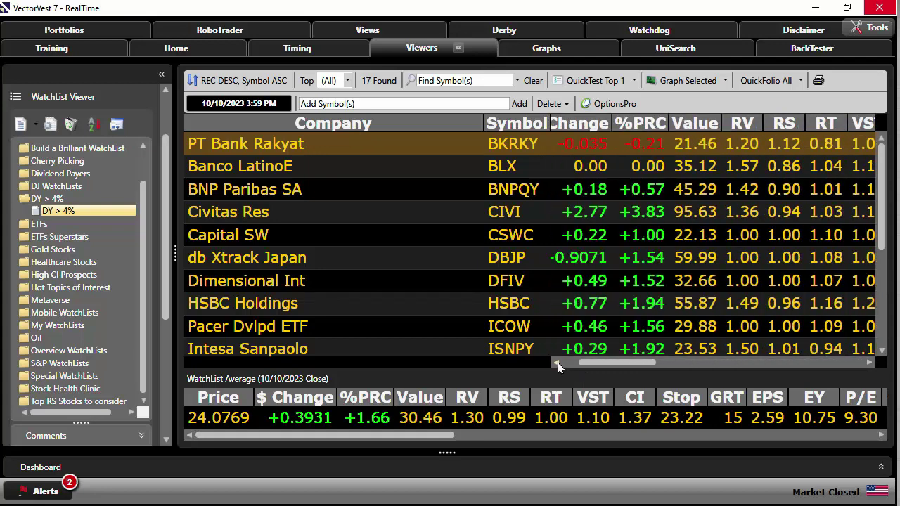
click(557, 362)
click(558, 362)
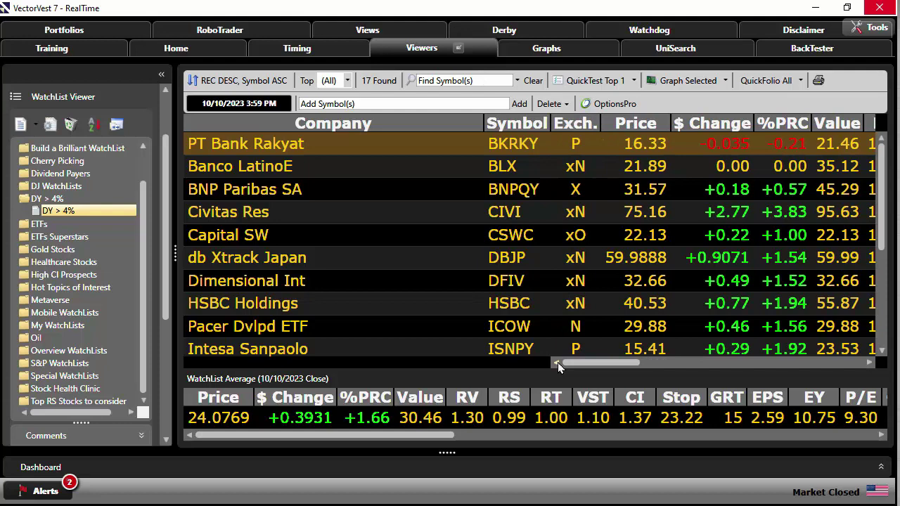
click(869, 363)
click(869, 363)
click(869, 362)
click(869, 363)
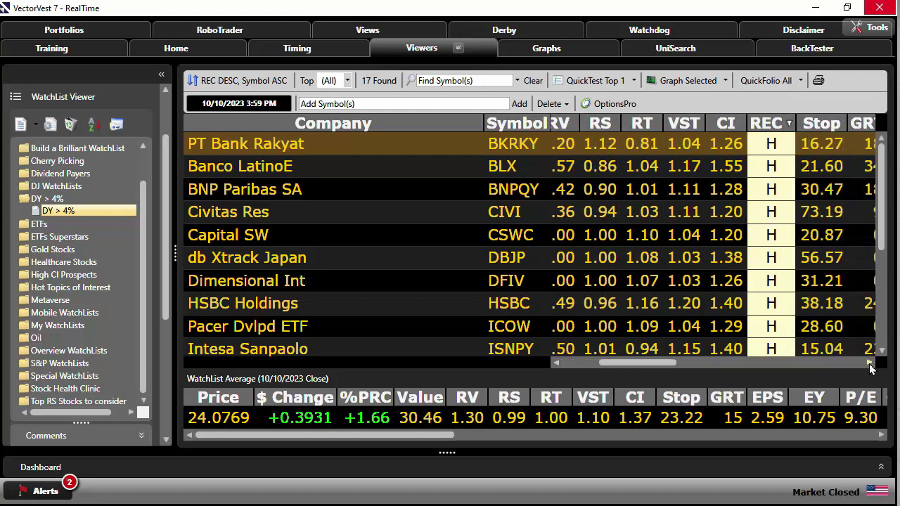
click(869, 362)
click(869, 363)
click(868, 363)
click(869, 363)
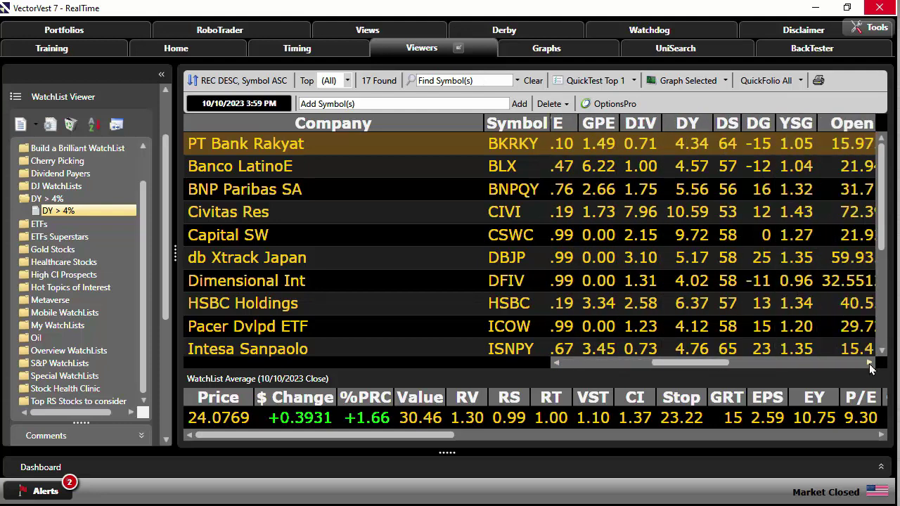
click(868, 363)
click(868, 363)
click(868, 363)
click(869, 363)
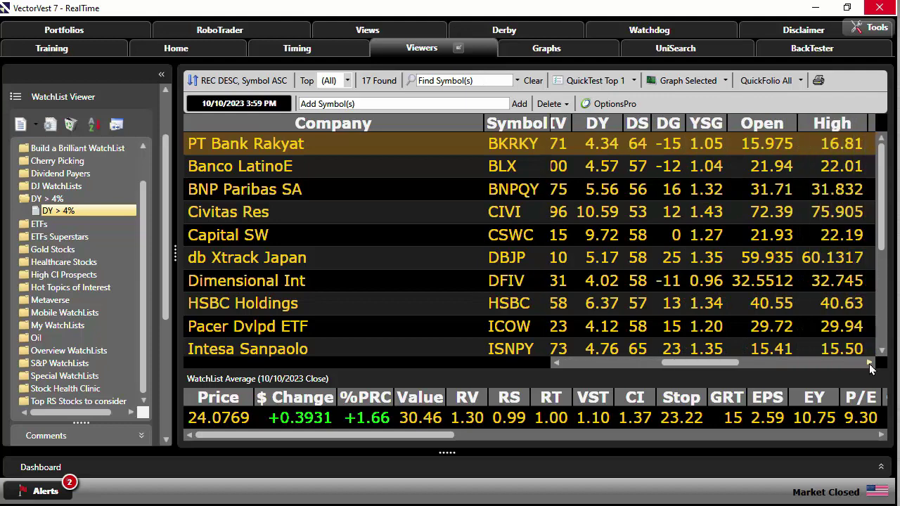
click(868, 363)
click(869, 362)
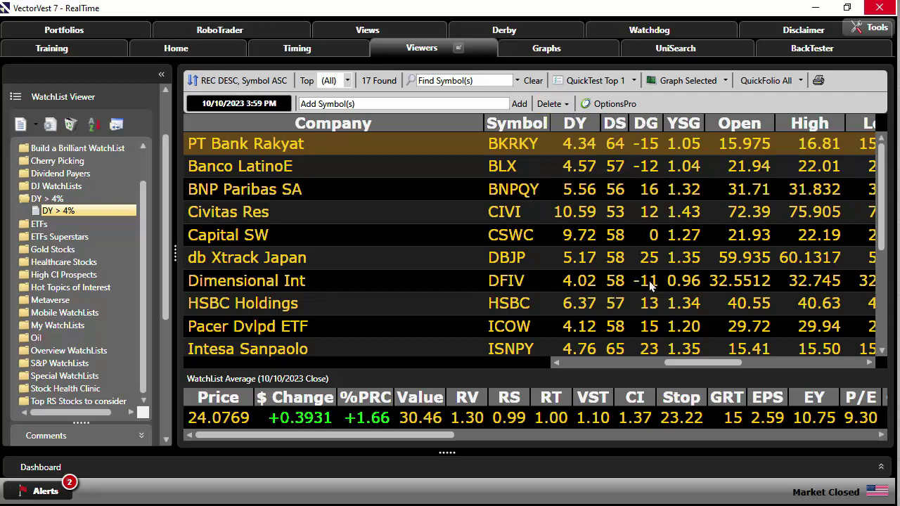
- Graph the DY > 4% watchlist average in a maximized window and zoom to 15/08/2023 - 10/10/2023
right_click(445, 430)
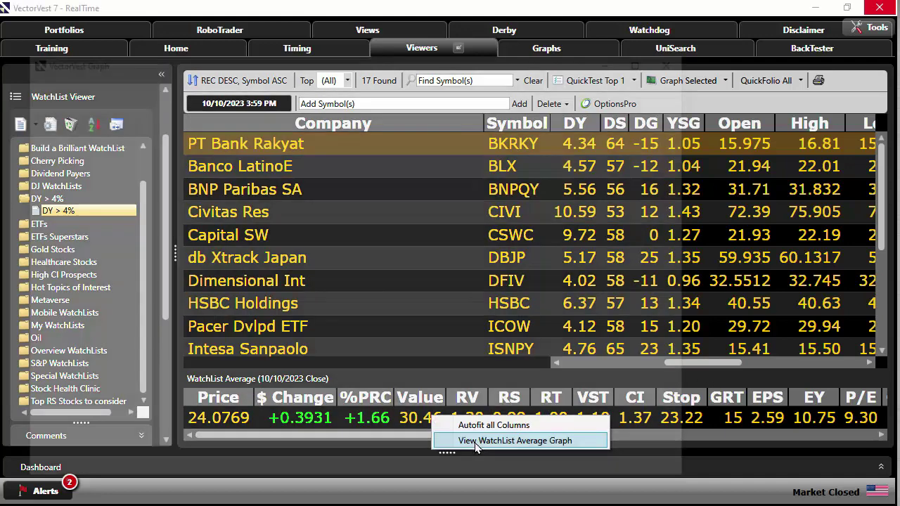
click(478, 441)
click(648, 59)
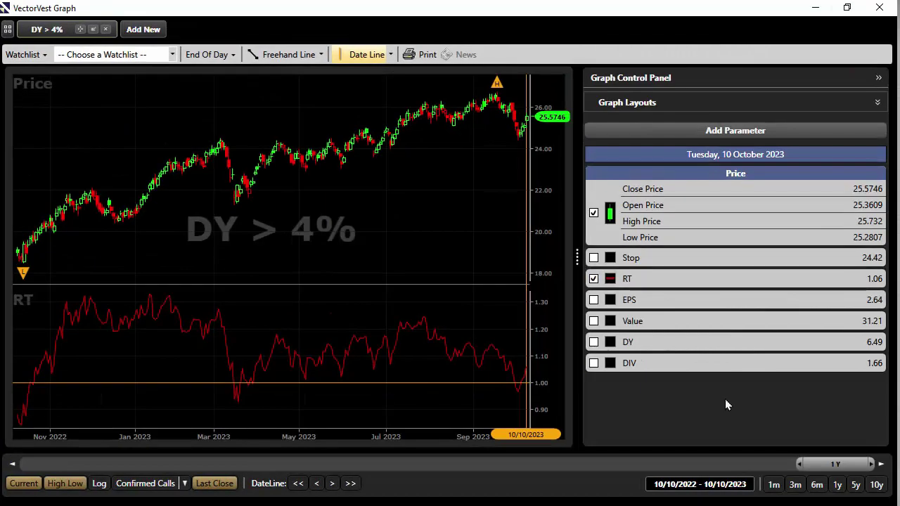
mouse_move(447, 142)
mouse_down()
mouse_move(531, 169)
mouse_move(531, 183)
mouse_up()
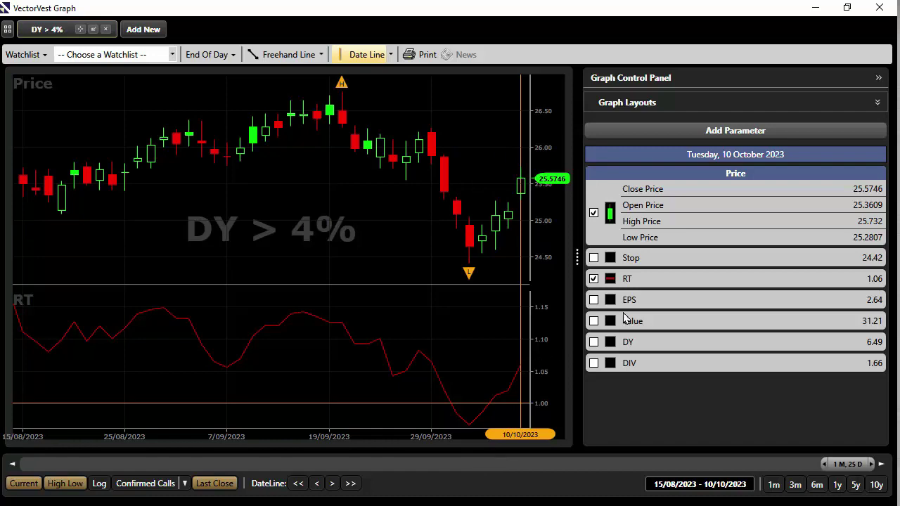
- Replace RT with DY on the watchlist average graph and widen its date range to 26/07/2022 - 10/10/2023
click(626, 280)
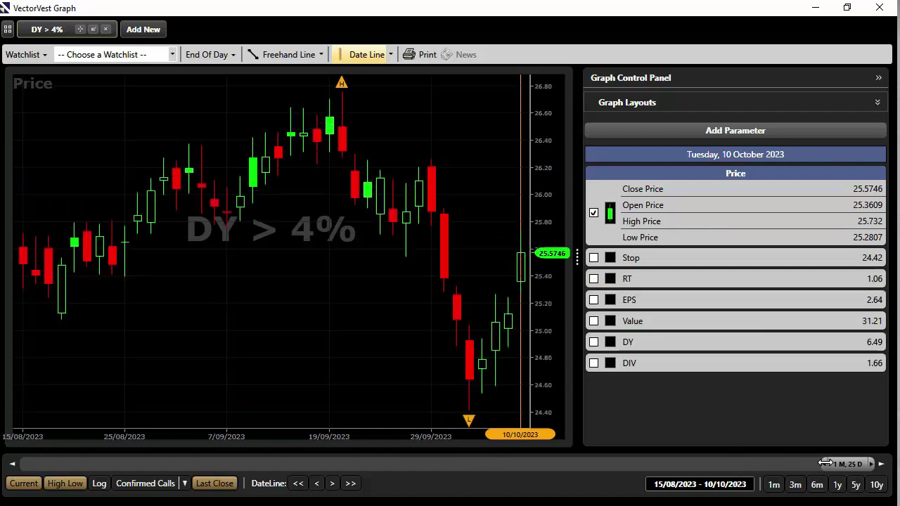
drag(826, 464, 793, 465)
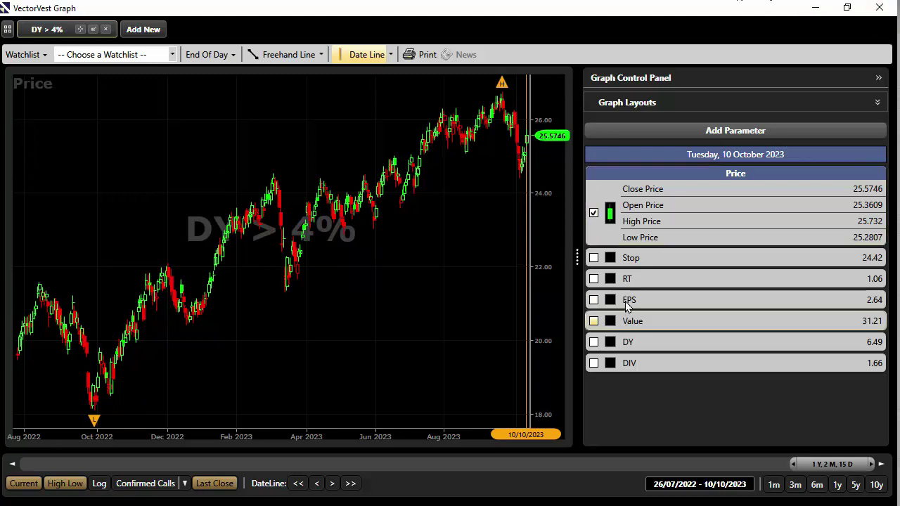
click(630, 345)
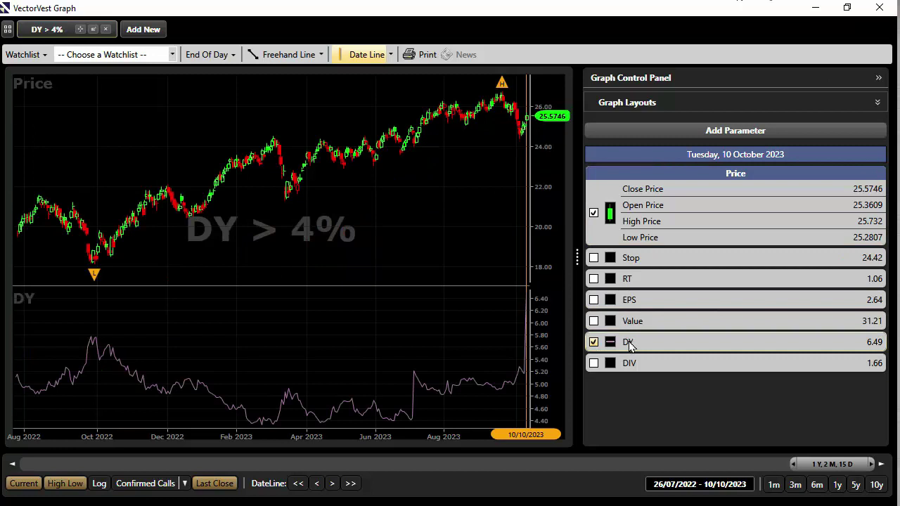
- Add DIV to the watchlist average graph and restyle its line as thick green
click(626, 365)
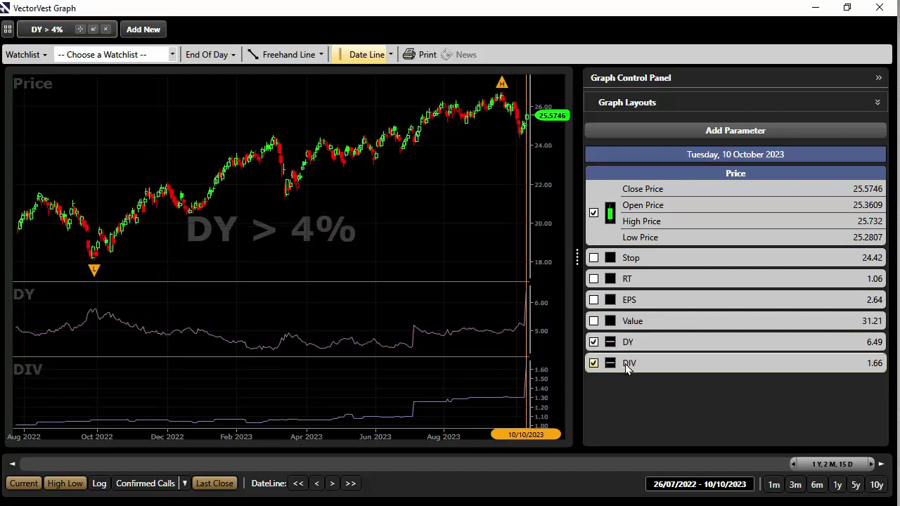
right_click(625, 364)
click(643, 397)
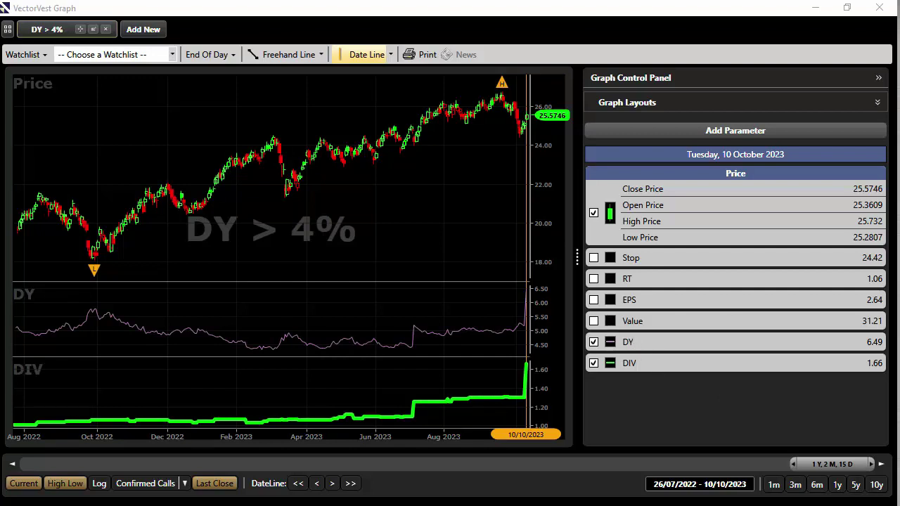
- Thicken the purple DY line on the graph, keeping its solid style and no markers
right_click(643, 344)
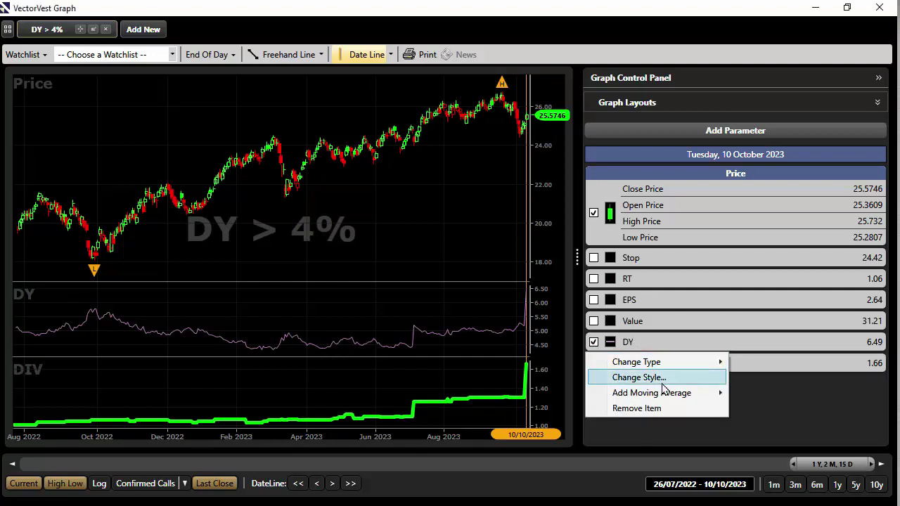
click(653, 378)
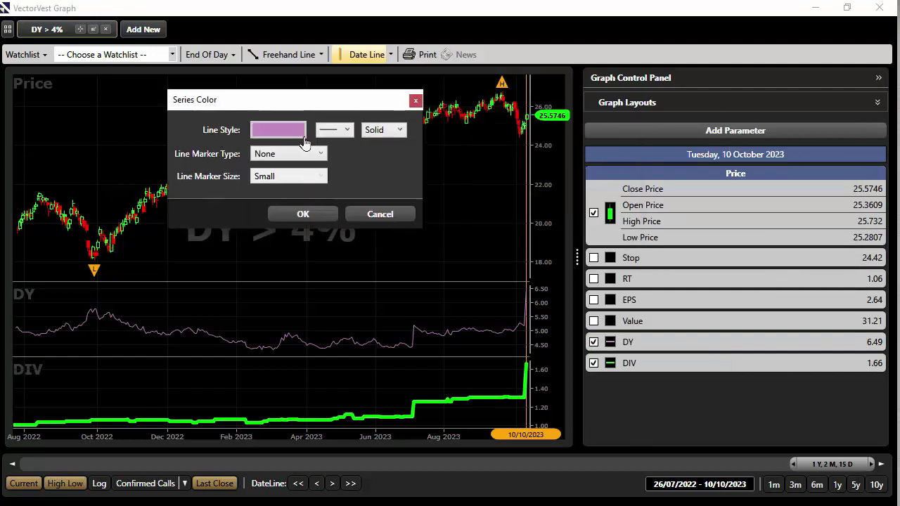
click(336, 131)
click(332, 182)
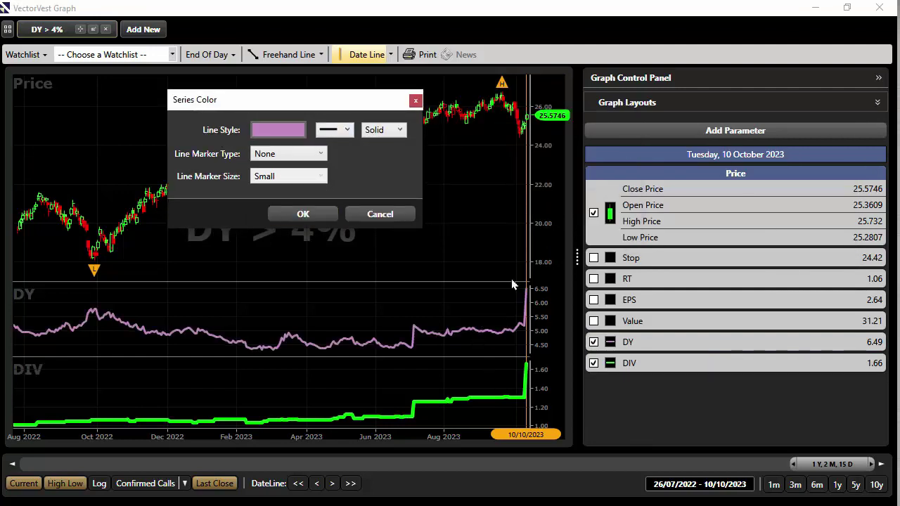
click(303, 214)
- Add EPS to the graph as a filled area with a thicker outline, and close the graph window
click(645, 300)
right_click(645, 303)
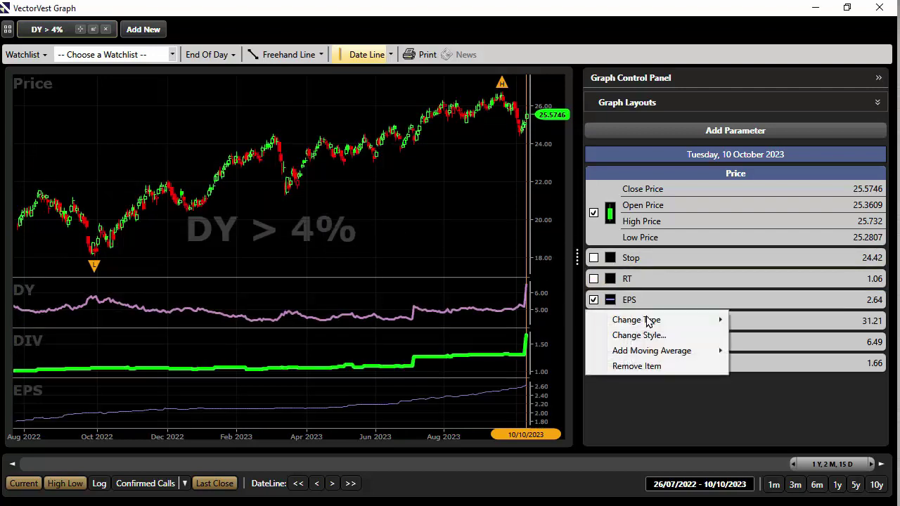
mouse_move(661, 322)
click(759, 321)
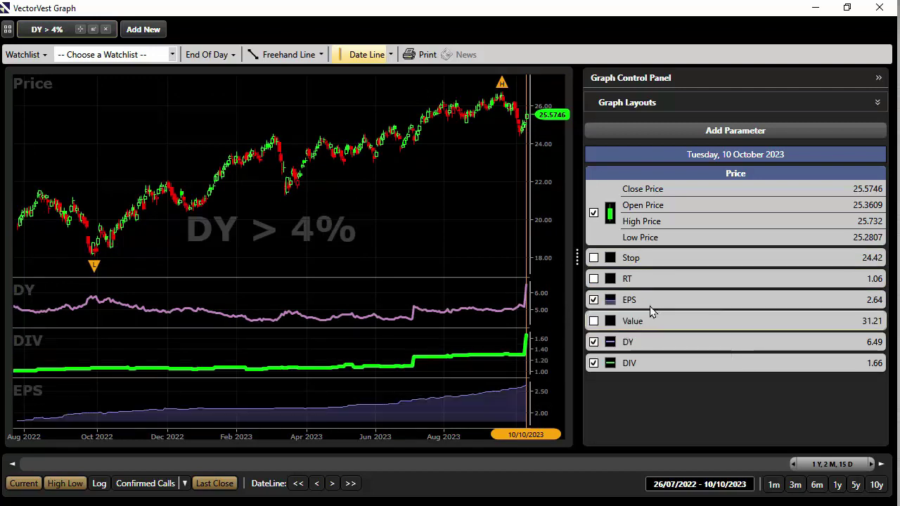
right_click(634, 303)
click(647, 335)
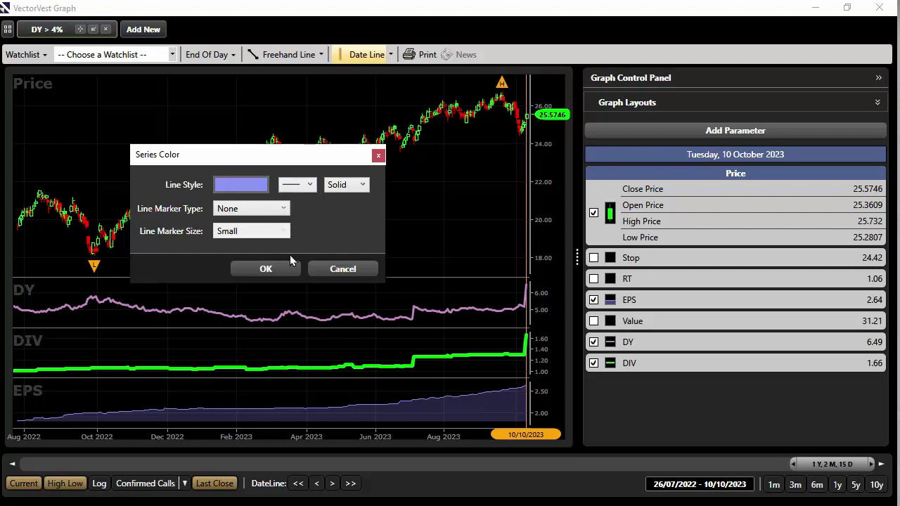
click(285, 266)
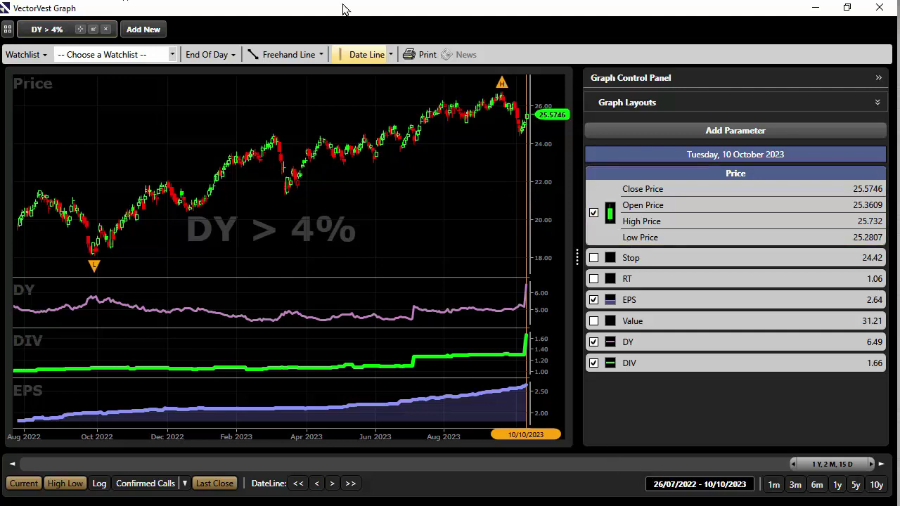
click(879, 7)
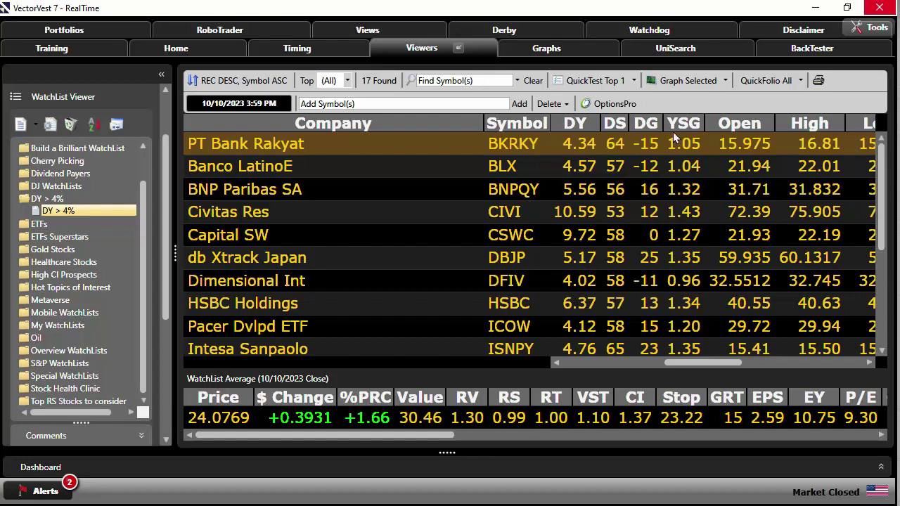
ctrl+click(651, 288)
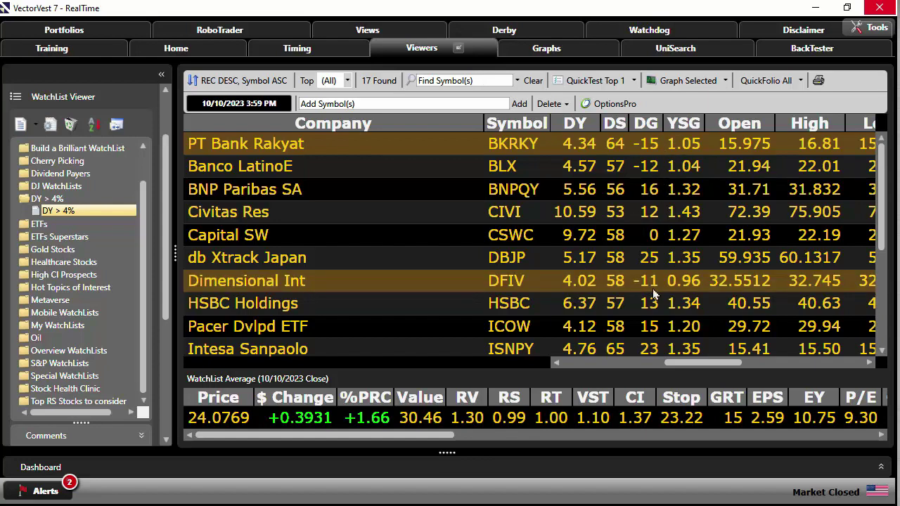
scroll(652, 288, down, 3)
ctrl+click(653, 239)
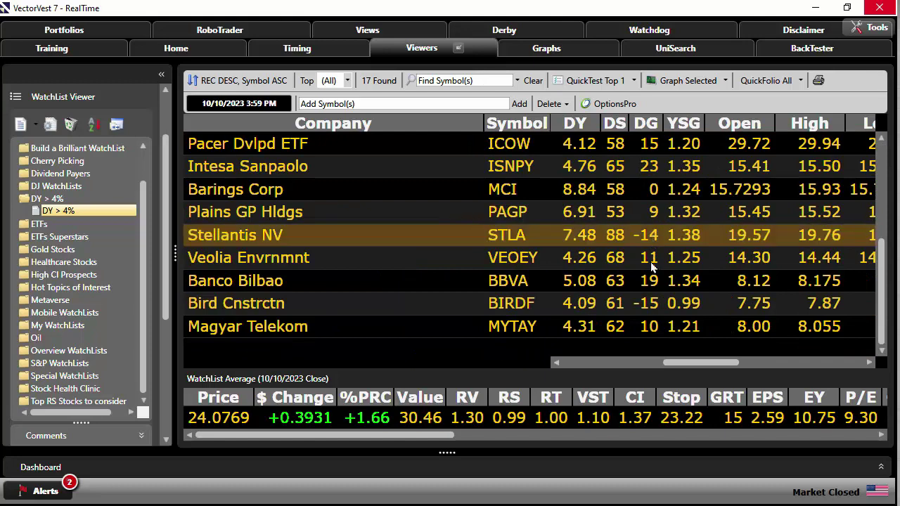
ctrl+click(652, 302)
- Sort the DY > 4% watchlist by DG in ascending order
click(646, 124)
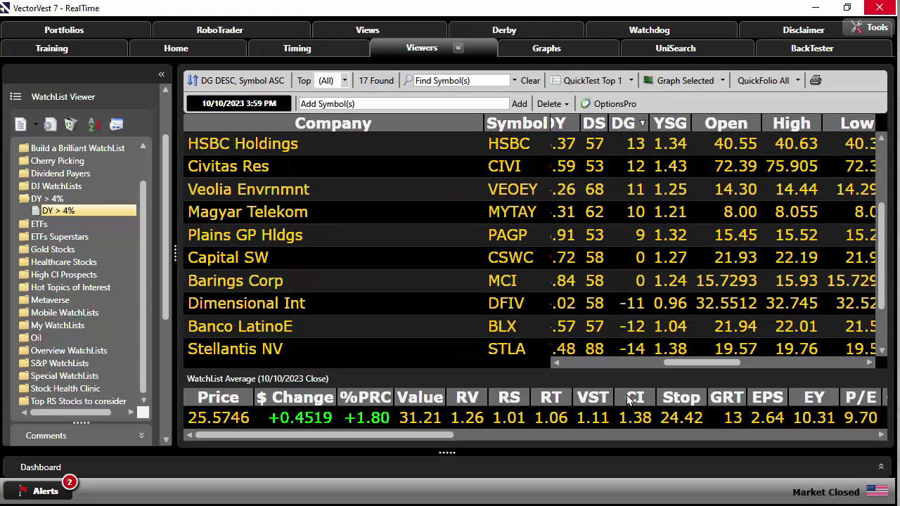
click(624, 124)
scroll(643, 291, up, 2)
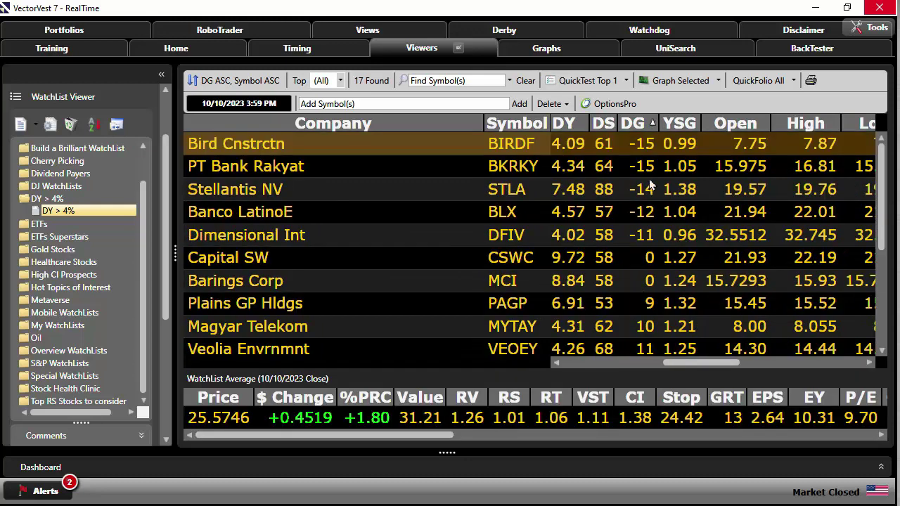
- Review the DG and DY of the stocks with negative dividend growth, from Bird Cnstrctn through Dimensional Int
click(639, 234)
ctrl+click(645, 145)
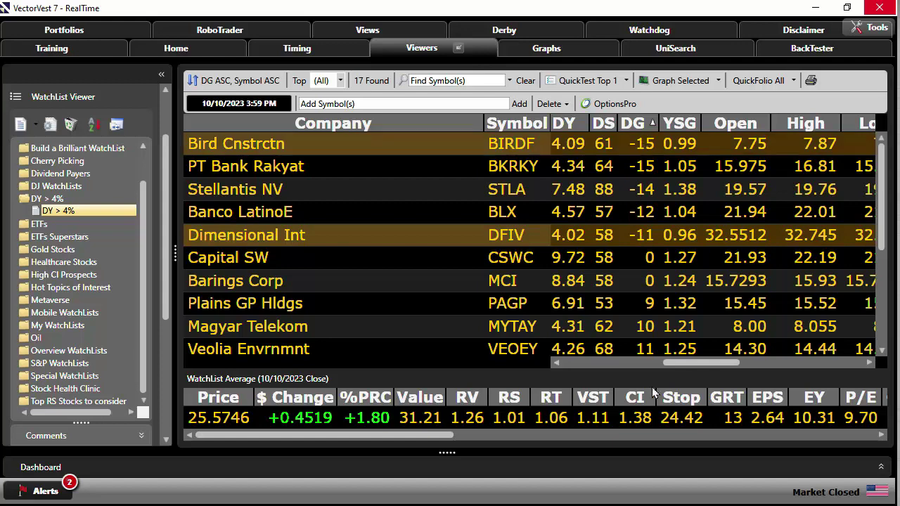
ctrl+click(629, 236)
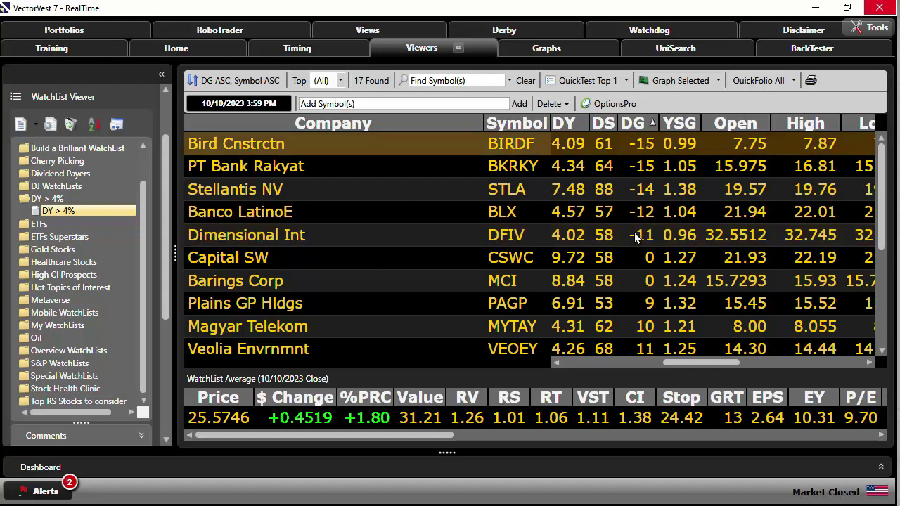
shift+click(634, 234)
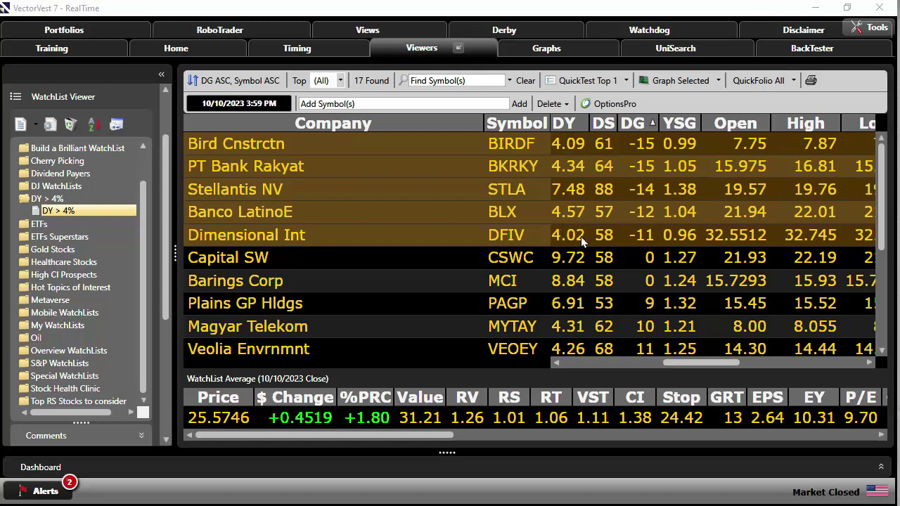
click(566, 145)
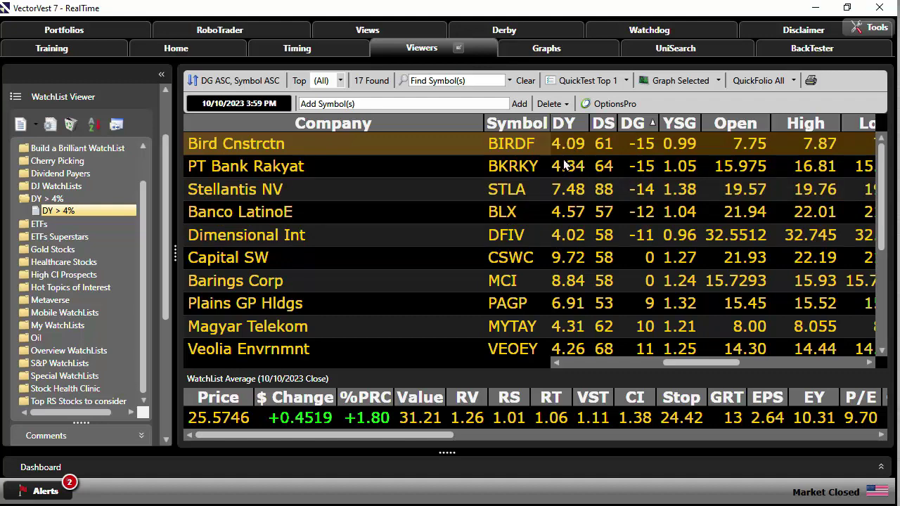
click(564, 164)
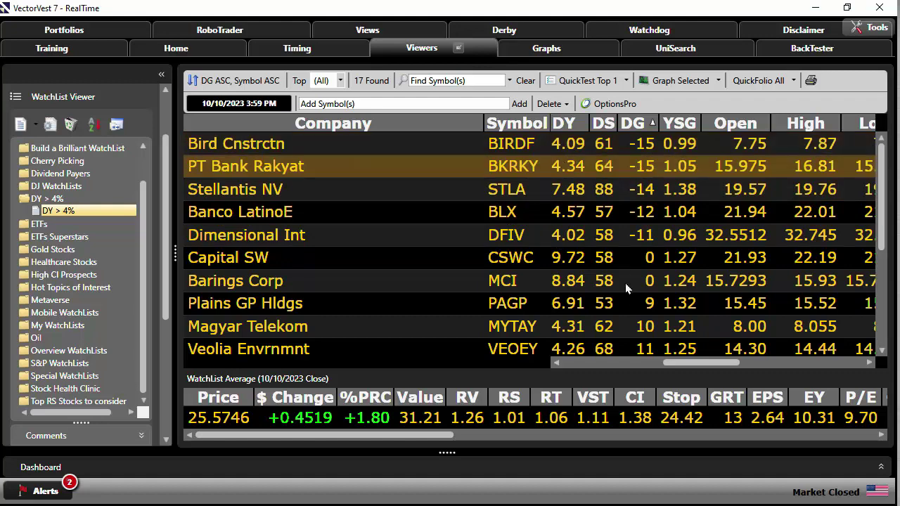
click(566, 190)
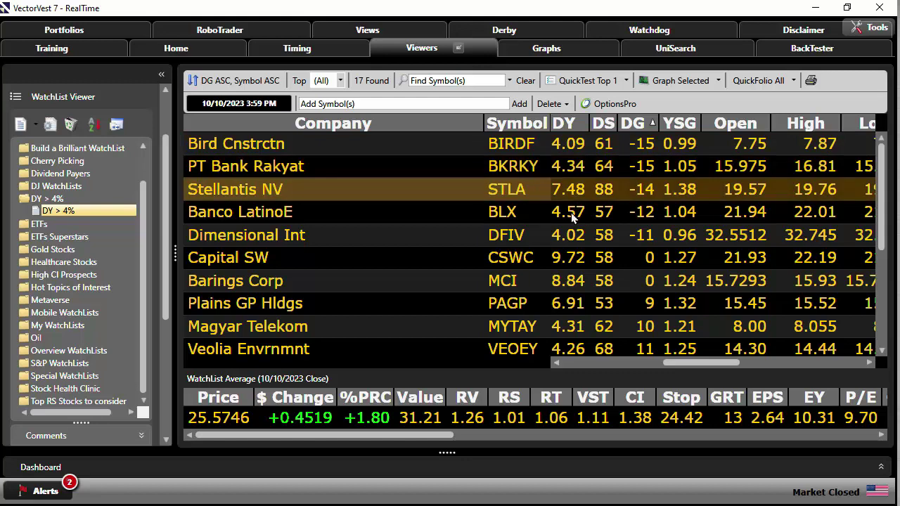
click(570, 213)
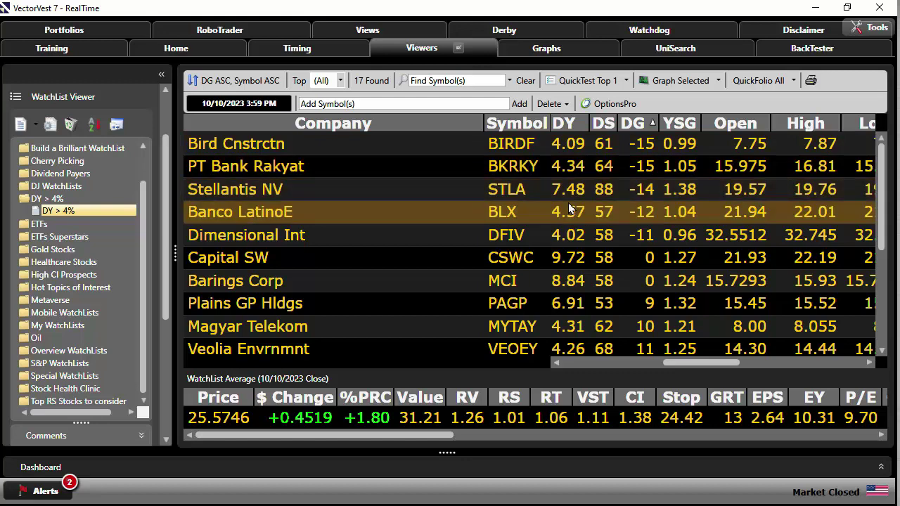
- Delete the five negative-DG stocks, Bird Cnstrctn through Dimensional Int, from the DY > 4% watchlist
click(582, 246)
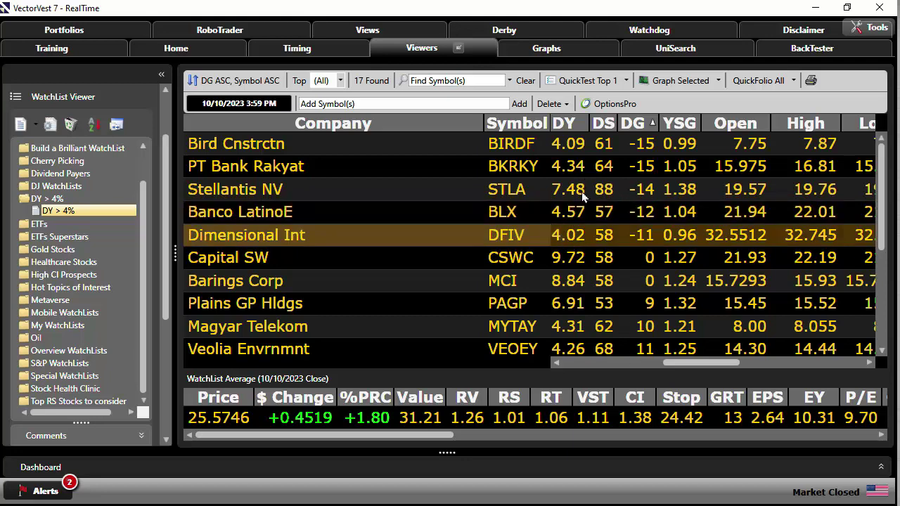
shift+click(573, 150)
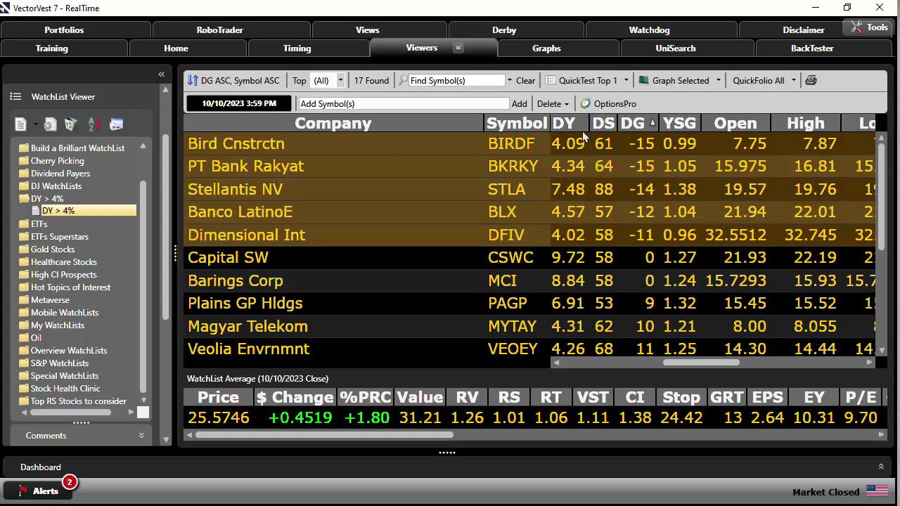
click(550, 103)
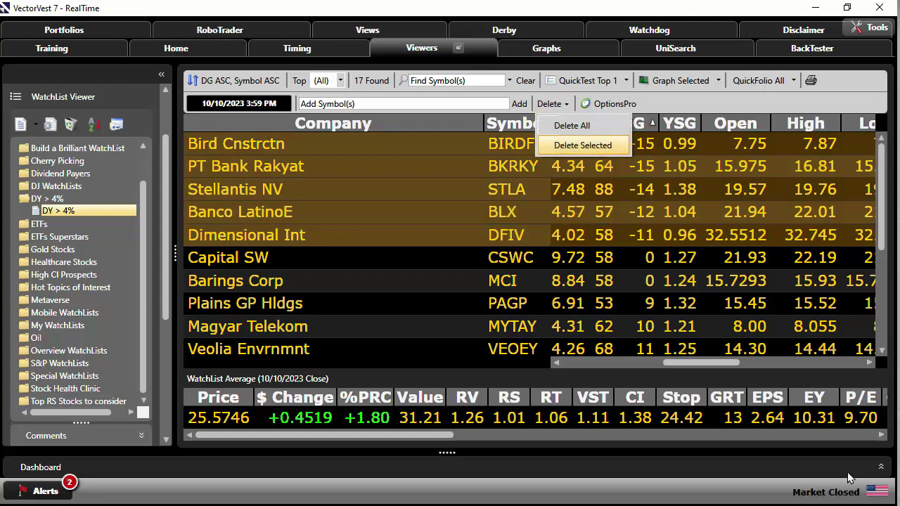
key(Return)
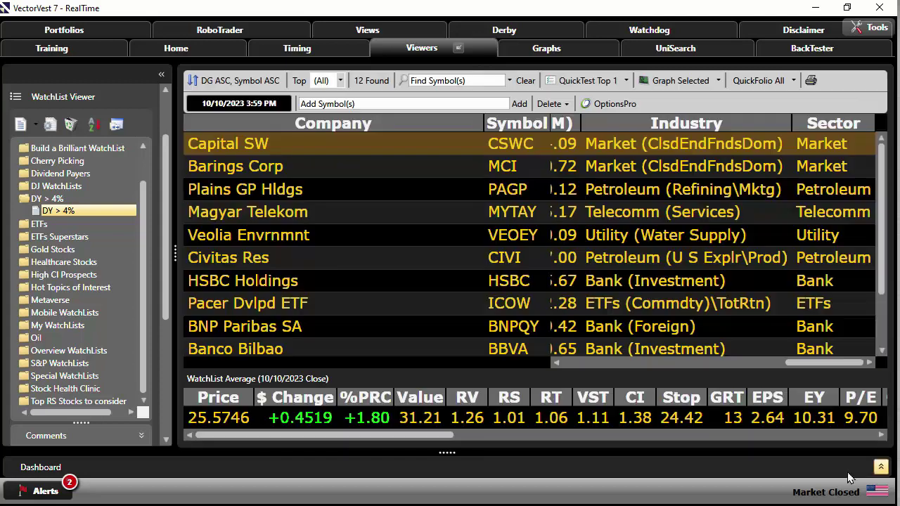
- Examine the remaining watchlist stocks' columns from price, RT and REC through EPS, DIV, DY, DS, DG and YSG
drag(817, 360, 521, 372)
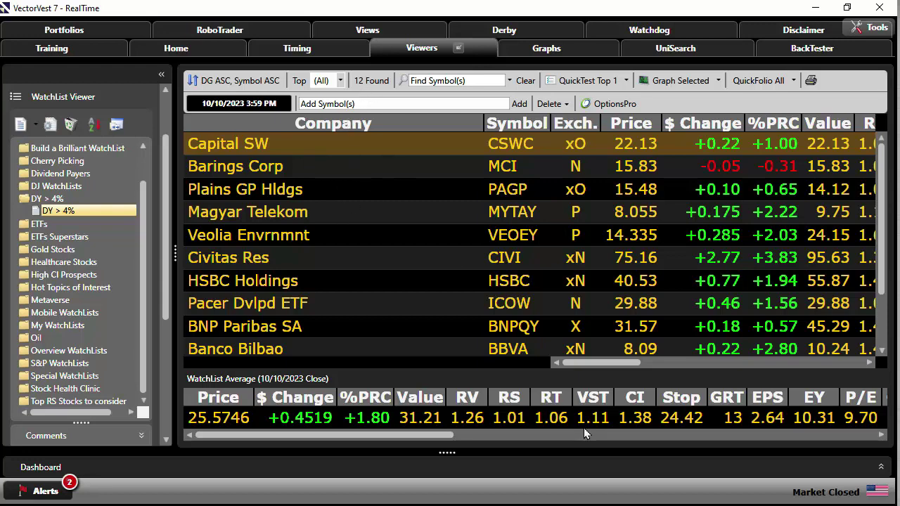
click(868, 364)
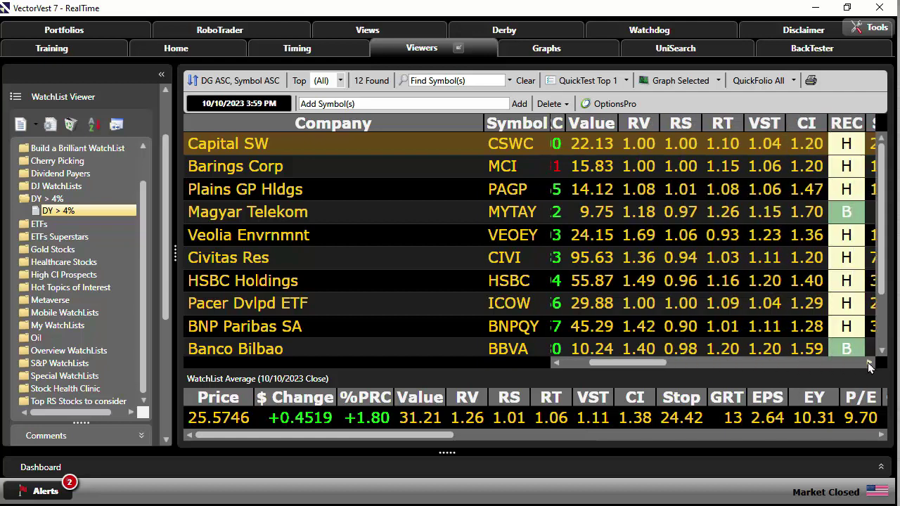
click(868, 364)
click(869, 364)
click(869, 364)
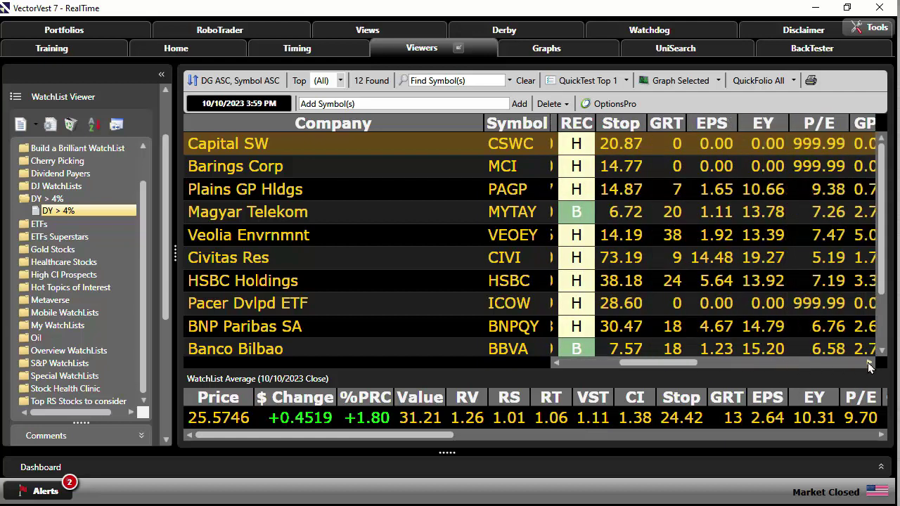
click(869, 364)
click(869, 364)
click(869, 364)
click(868, 364)
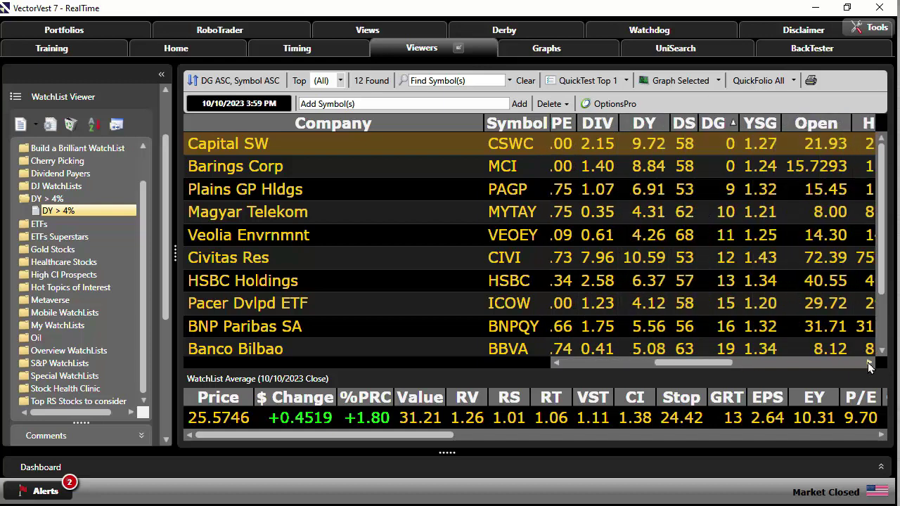
click(868, 364)
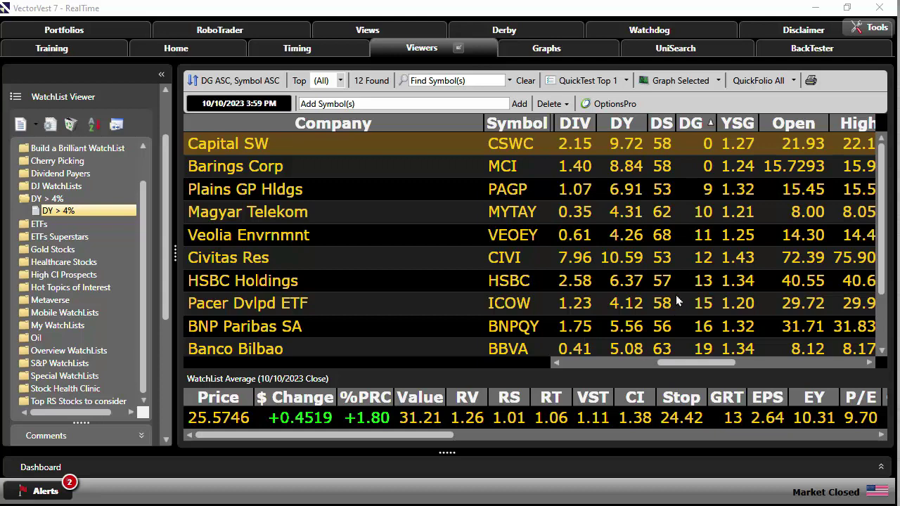
scroll(671, 304, down, 1)
scroll(672, 304, up, 1)
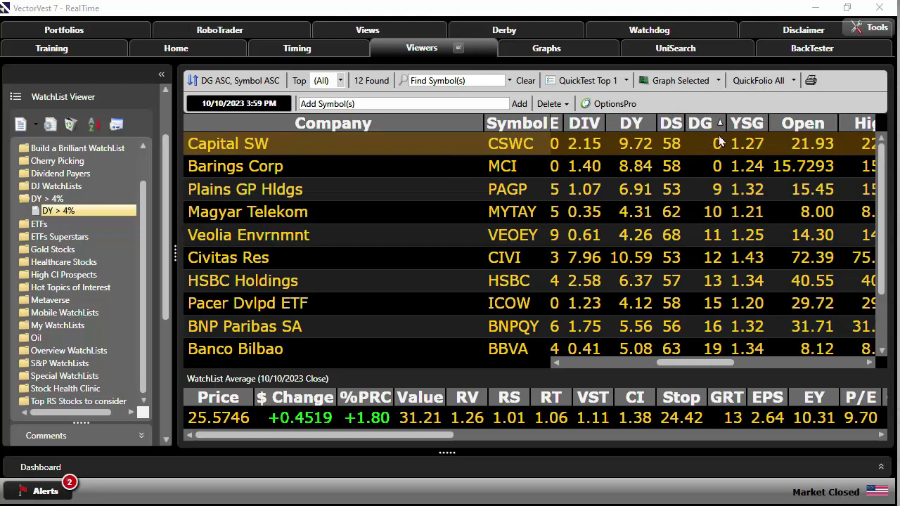
- Delete the zero-DG stocks Capital SW and Barings Corp from the DY > 4% watchlist
click(714, 170)
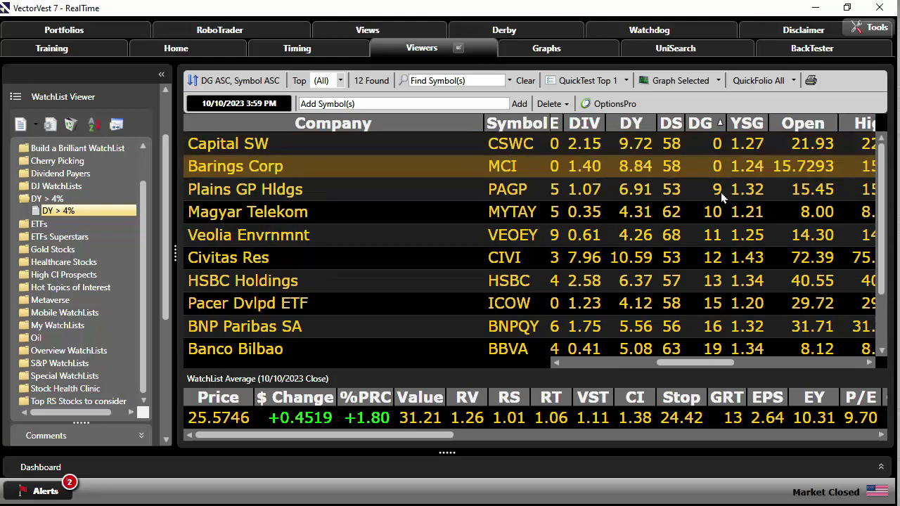
scroll(713, 331, down, 1)
scroll(707, 306, up, 1)
ctrl+click(673, 145)
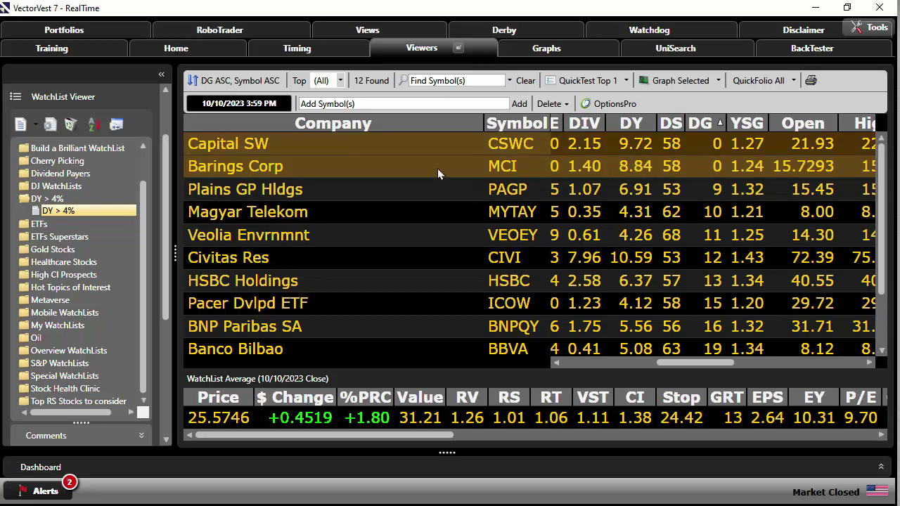
click(549, 103)
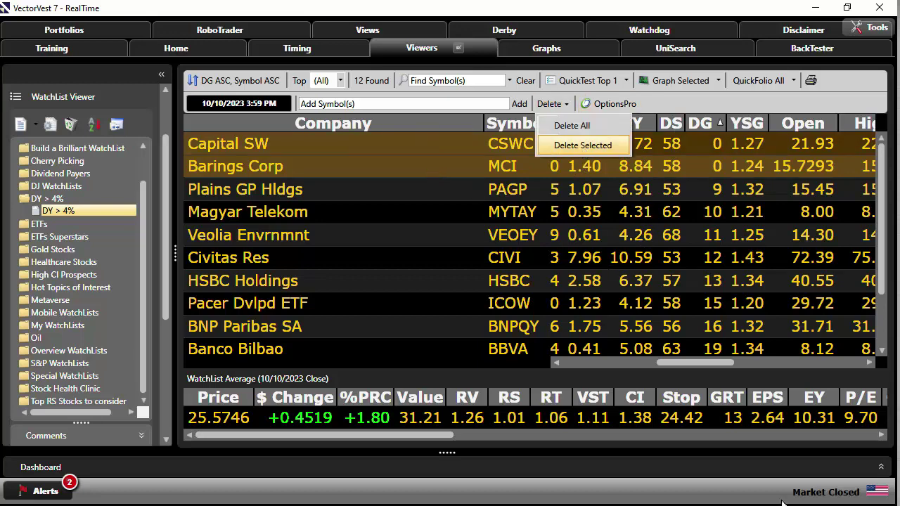
key(Return)
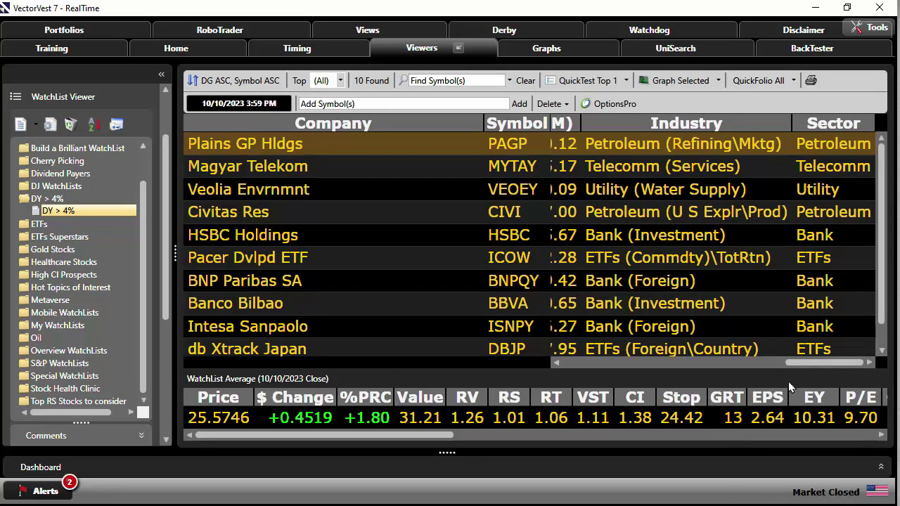
- View the average graph of the DY > 4% watchlist full-screen, extend its range to about 1 year 8 months, and close it
drag(804, 358, 682, 362)
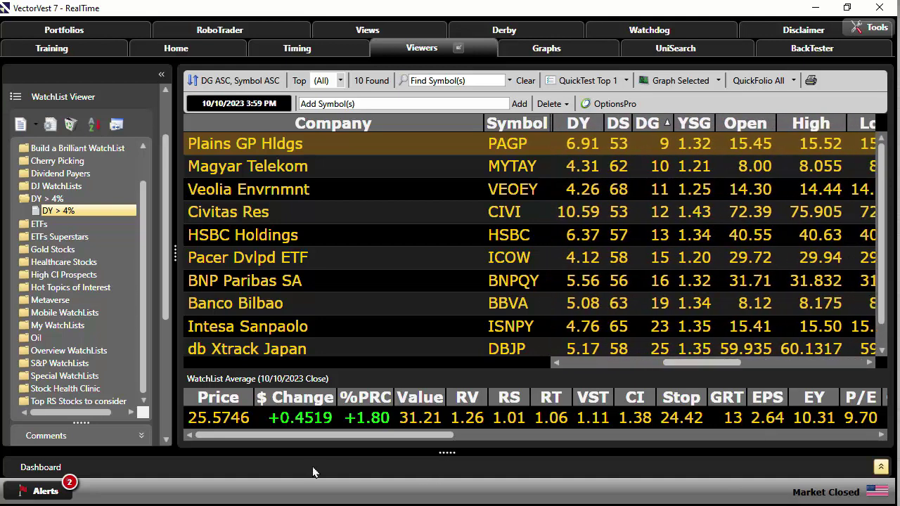
right_click(463, 422)
click(513, 437)
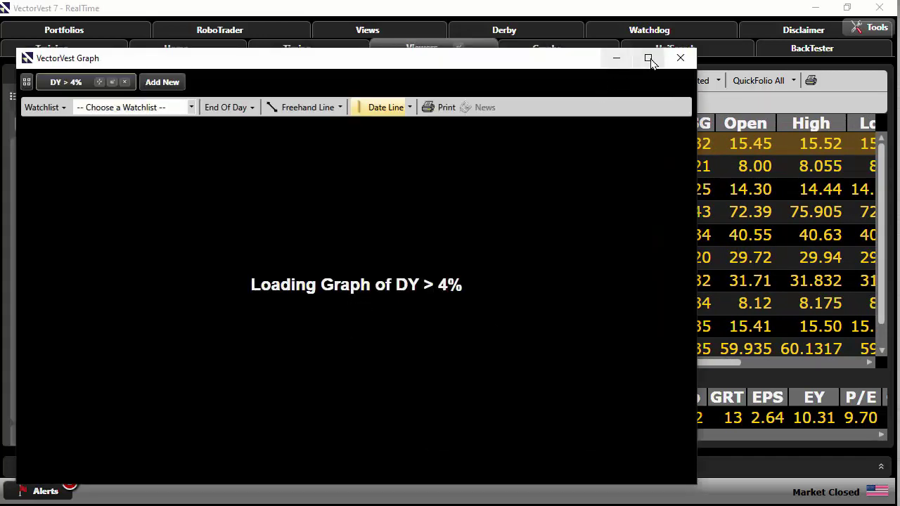
click(648, 58)
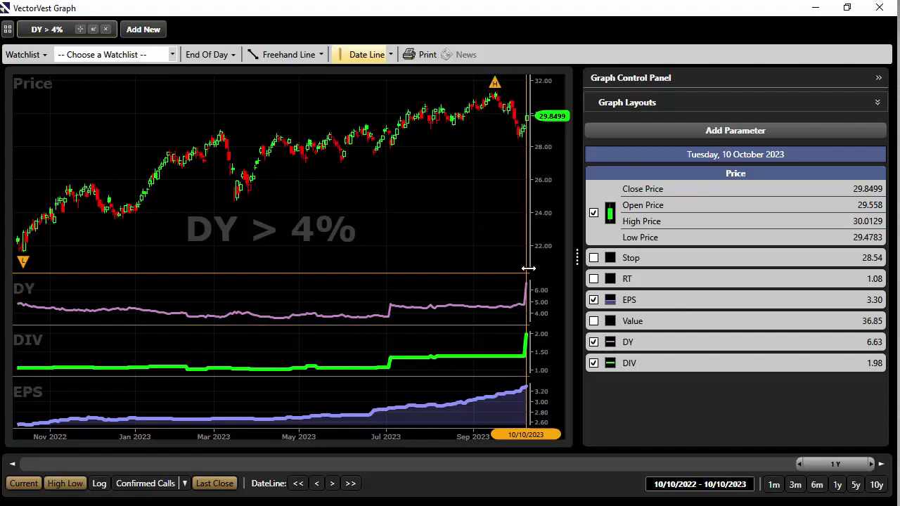
scroll(433, 144, up, 5)
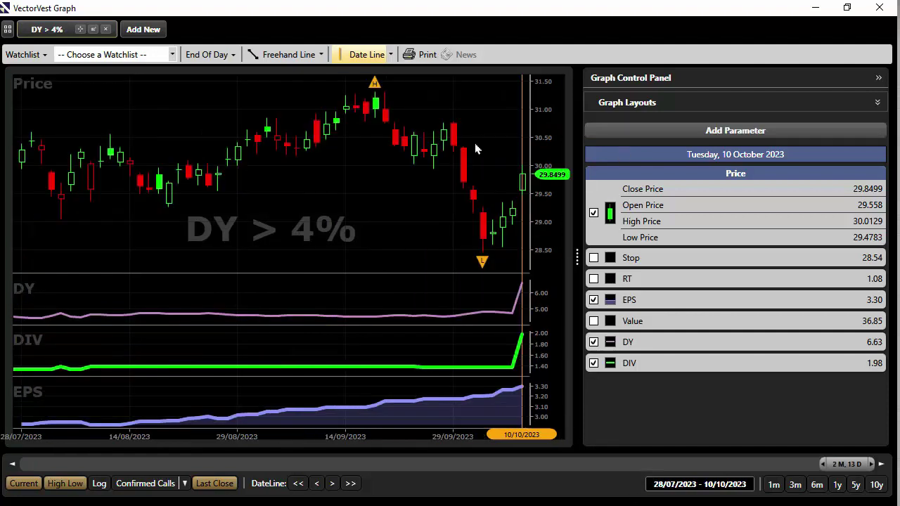
drag(825, 464, 779, 467)
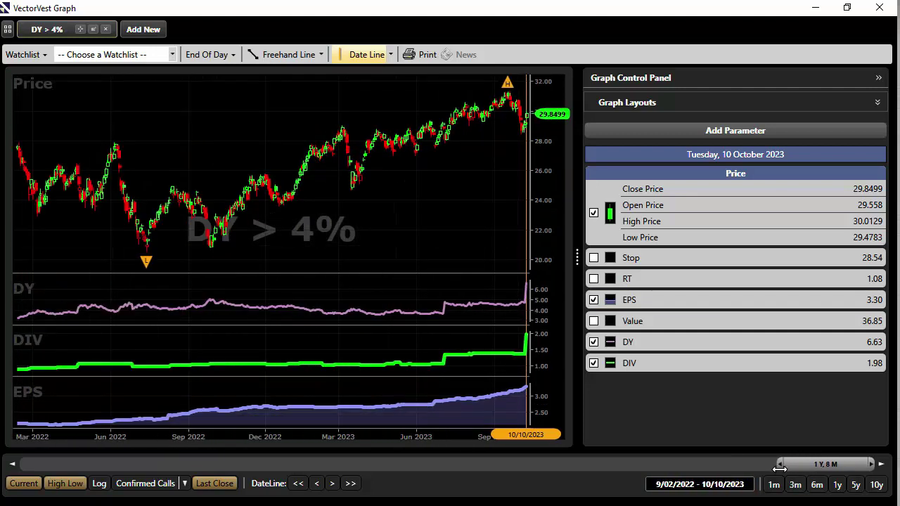
click(878, 8)
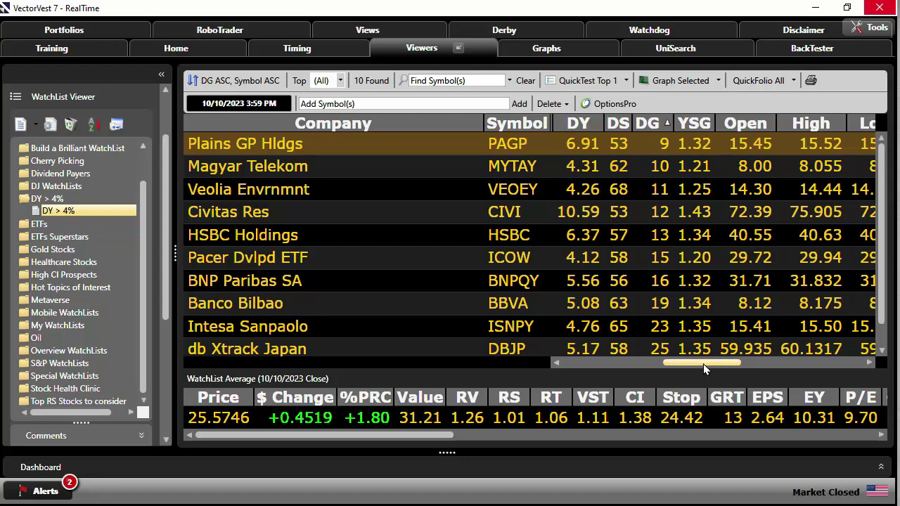
- Review the DIV, DY, DS, DG and YSG columns of the watchlist stocks from Plains GP Hldgs through db Xtrack Japan
drag(701, 367, 692, 364)
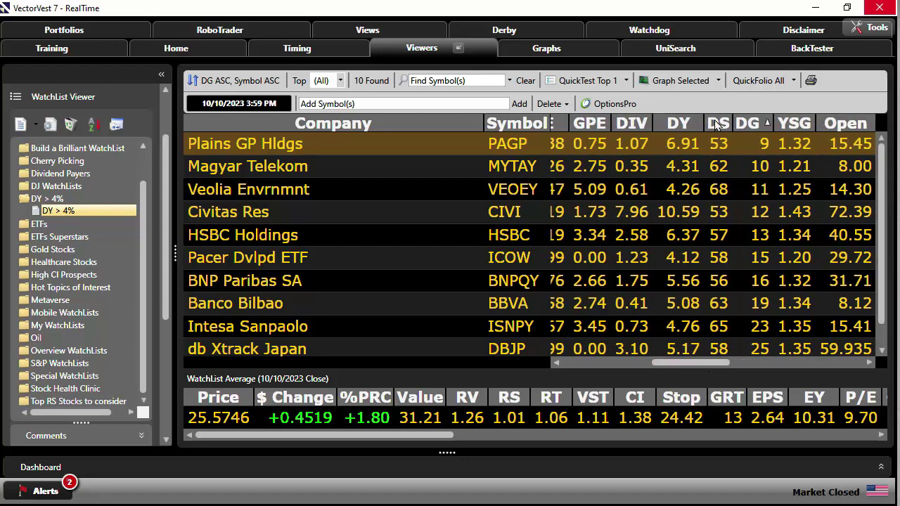
scroll(715, 197, down, 1)
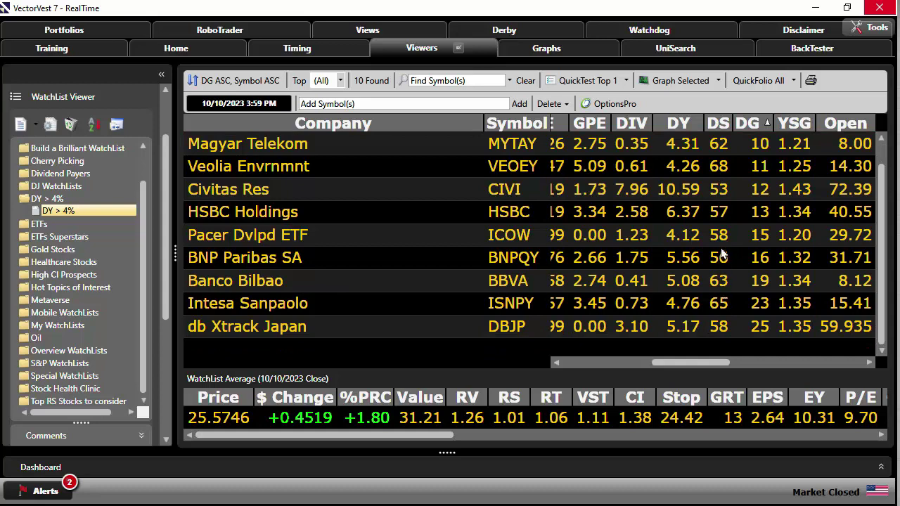
scroll(719, 212, up, 1)
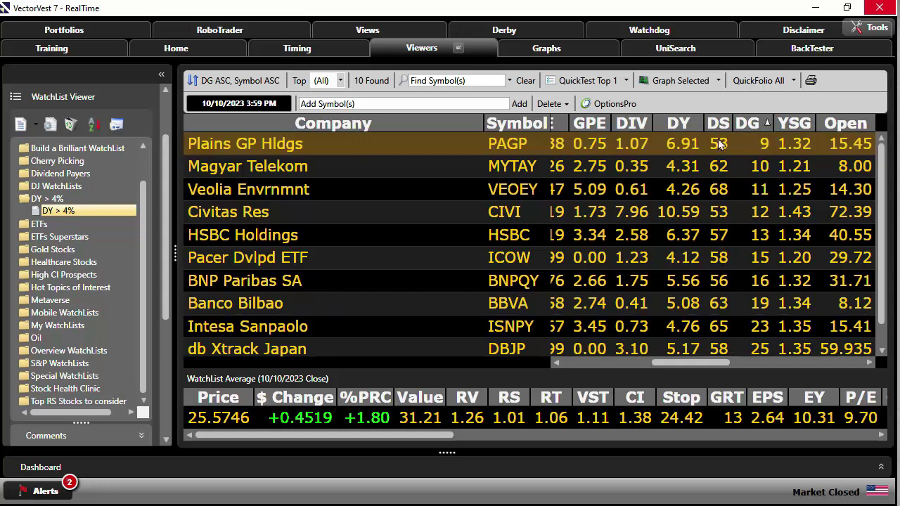
scroll(722, 223, down, 1)
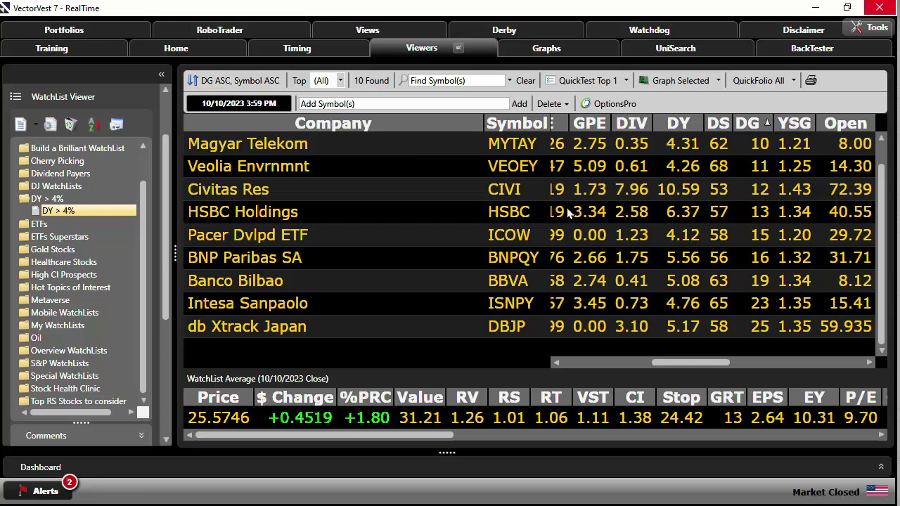
- View the watchlist average graph again over its one-year range, checking price, DY, DIV and EPS, and close it
right_click(323, 416)
click(377, 439)
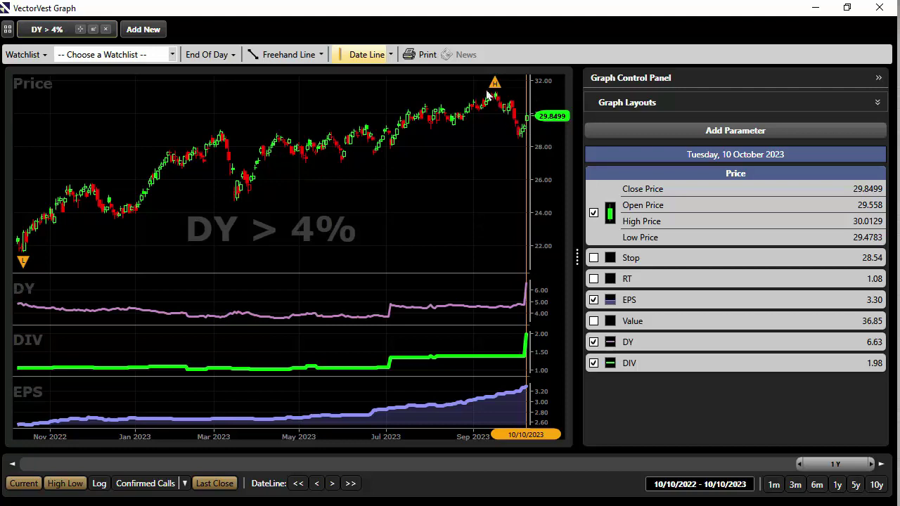
click(879, 7)
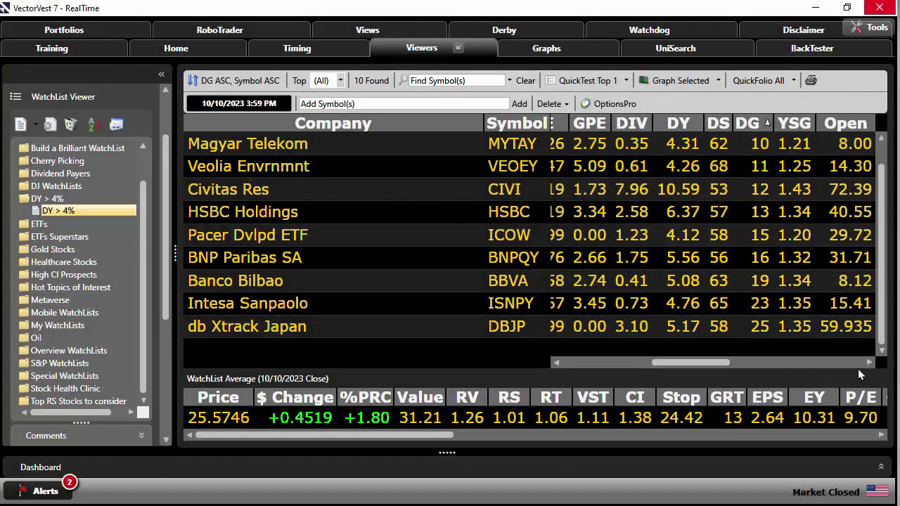
- Sort the DY > 4% watchlist by CI in descending order
scroll(829, 366, right, 3)
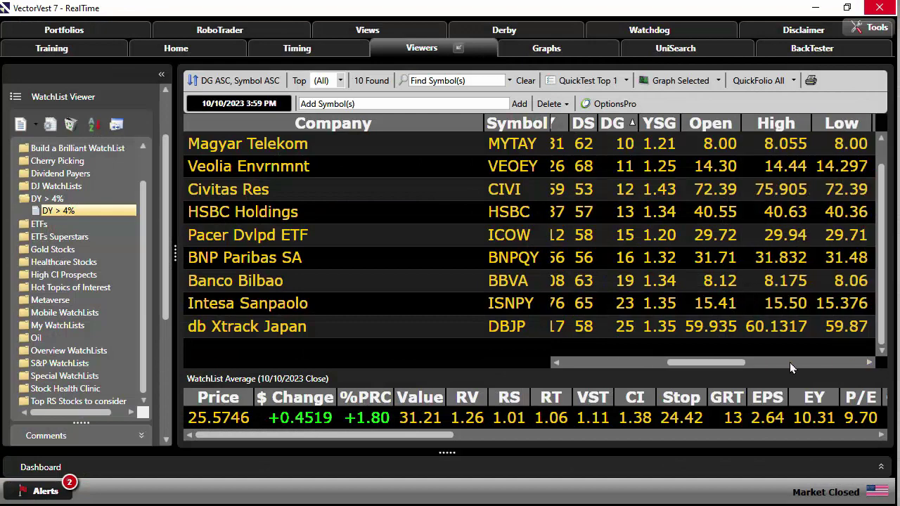
drag(717, 363, 647, 364)
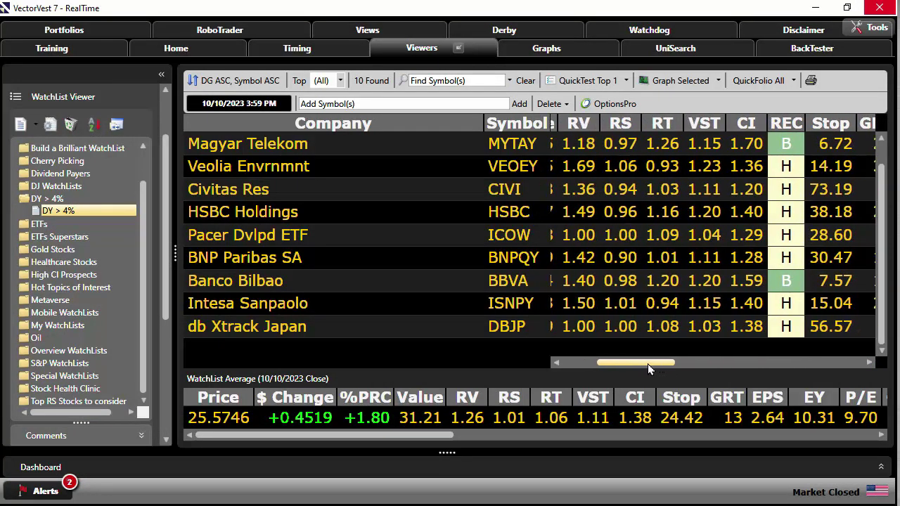
click(746, 123)
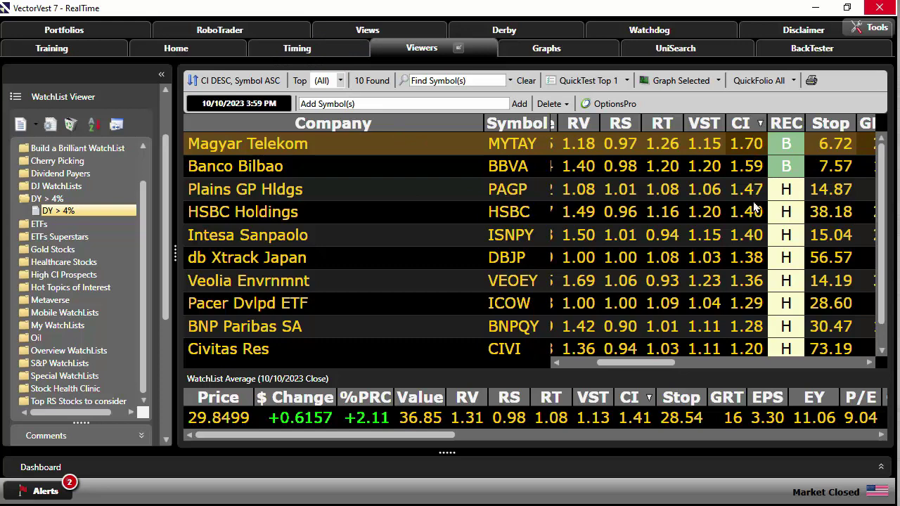
- Graph Civitas Res over about 2 years 3 months with the Graph Control Panel collapsed, examine it, and close the graph
scroll(757, 208, down, 1)
click(754, 326)
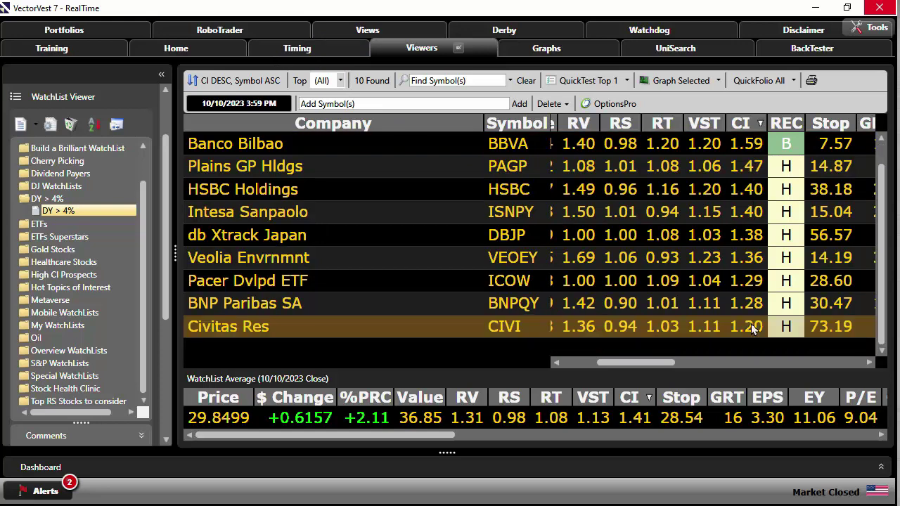
click(677, 81)
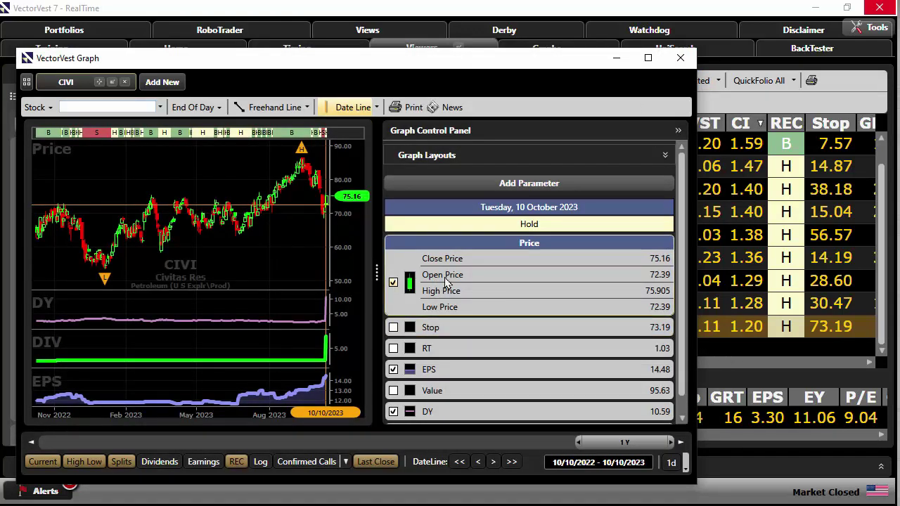
drag(582, 443, 514, 442)
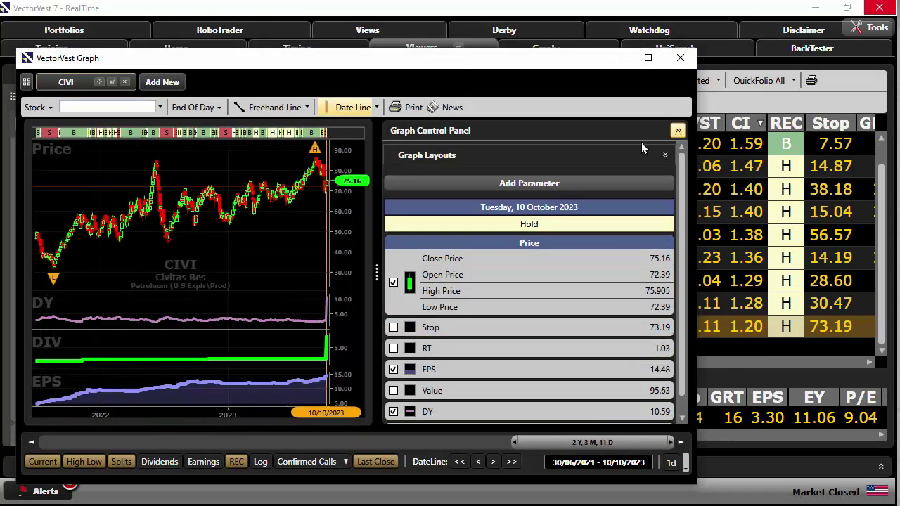
click(678, 130)
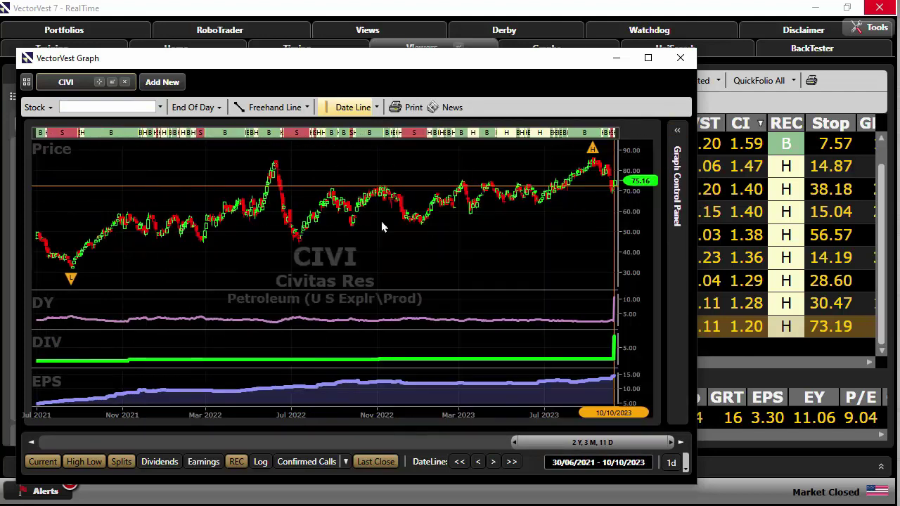
click(680, 58)
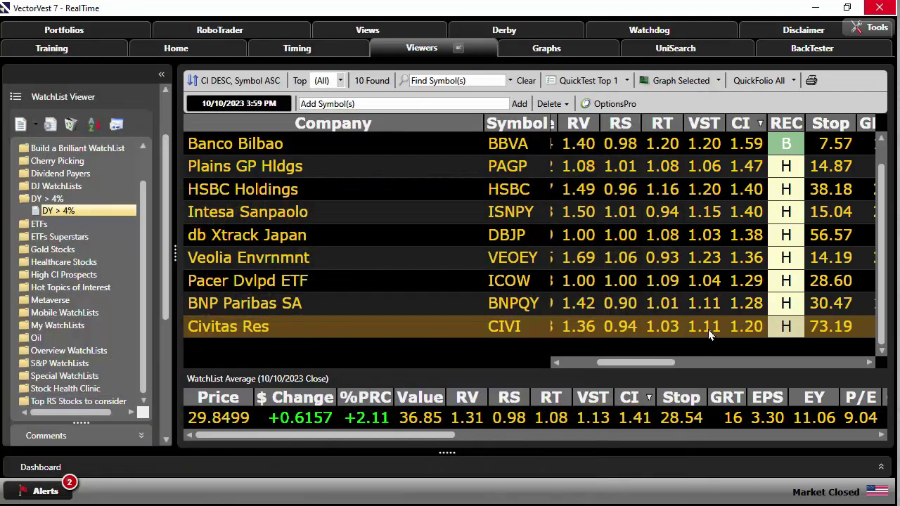
- Delete the two lowest-CI stocks, BNP Paribas SA and Civitas Res, from the DY > 4% watchlist
ctrl+click(720, 302)
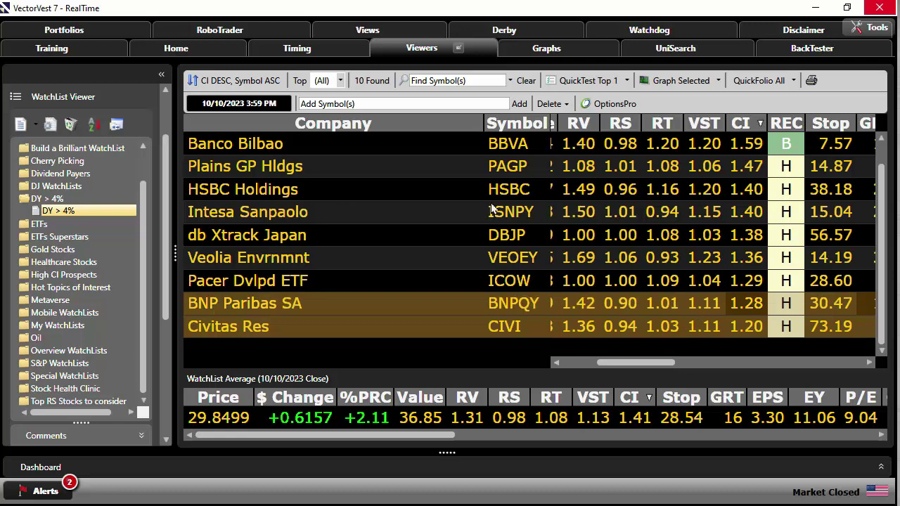
click(553, 105)
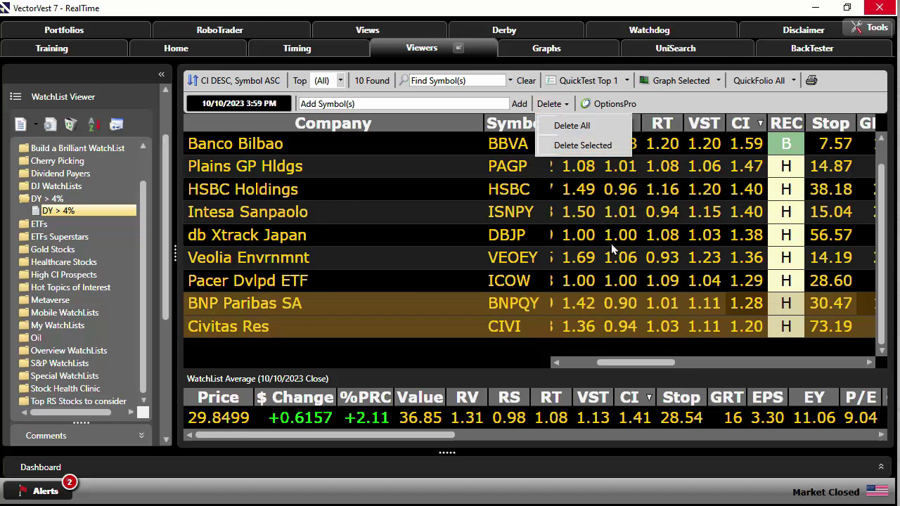
key(Delete)
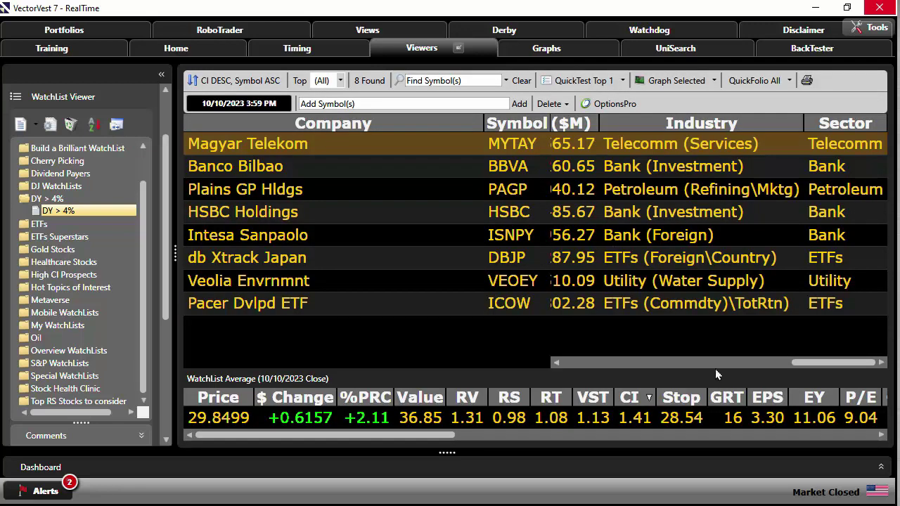
- Review the remaining stocks' price columns and the watchlist averages from CI through DIV, DY, DS, DG and YSG
drag(836, 362, 606, 362)
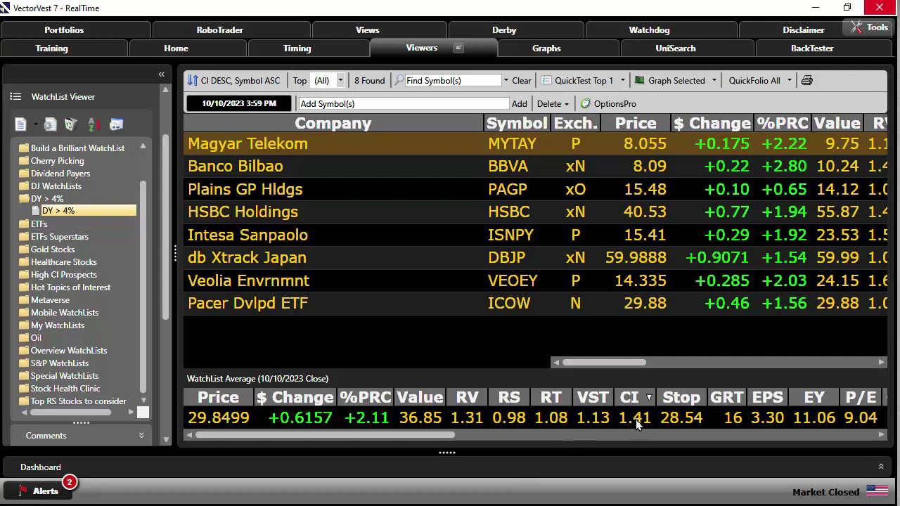
click(880, 435)
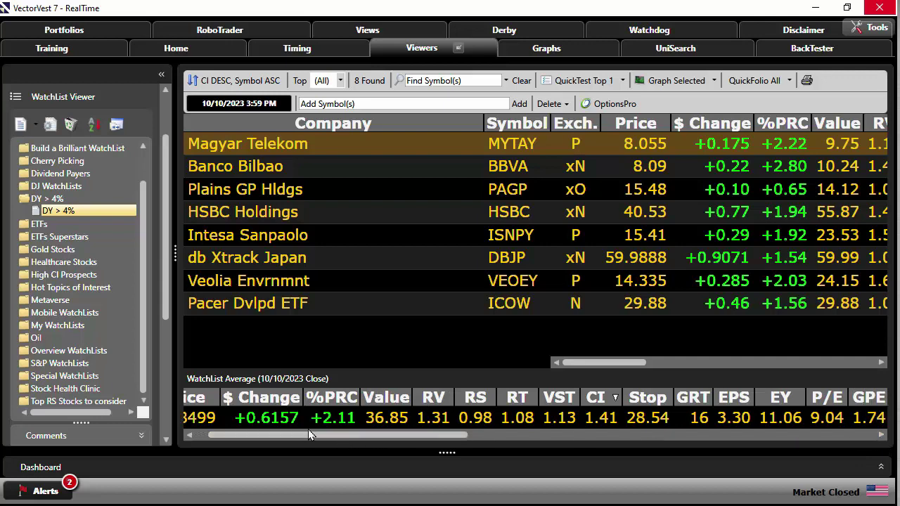
drag(400, 434, 543, 397)
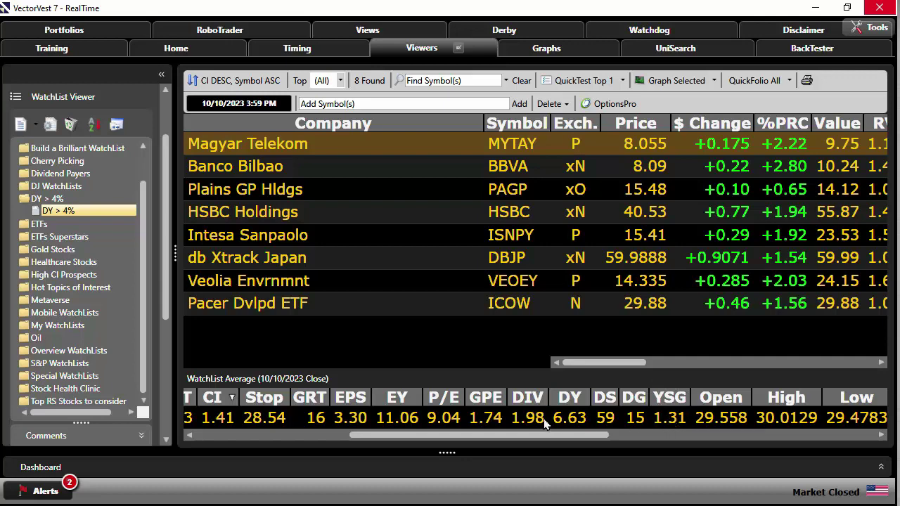
- View the pruned watchlist's average graph full-screen over about 7 years and over about 1 year, and close it
right_click(609, 416)
click(649, 439)
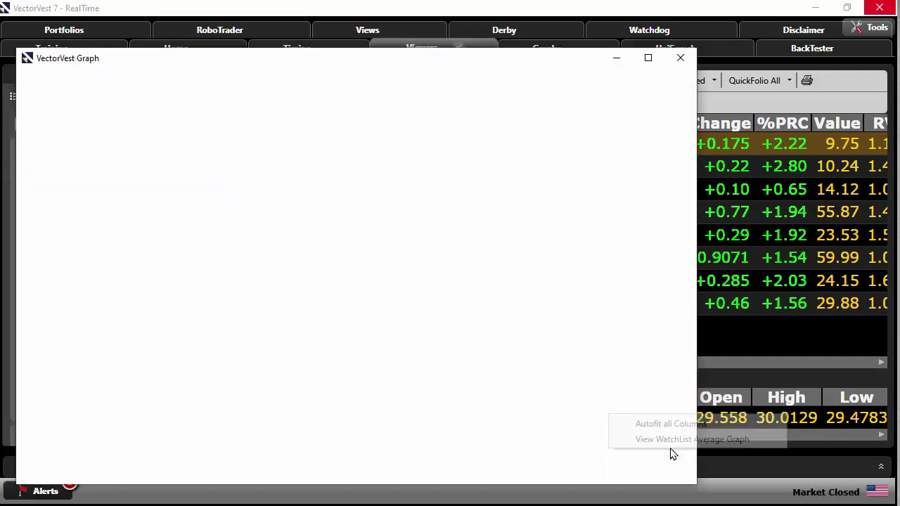
click(646, 57)
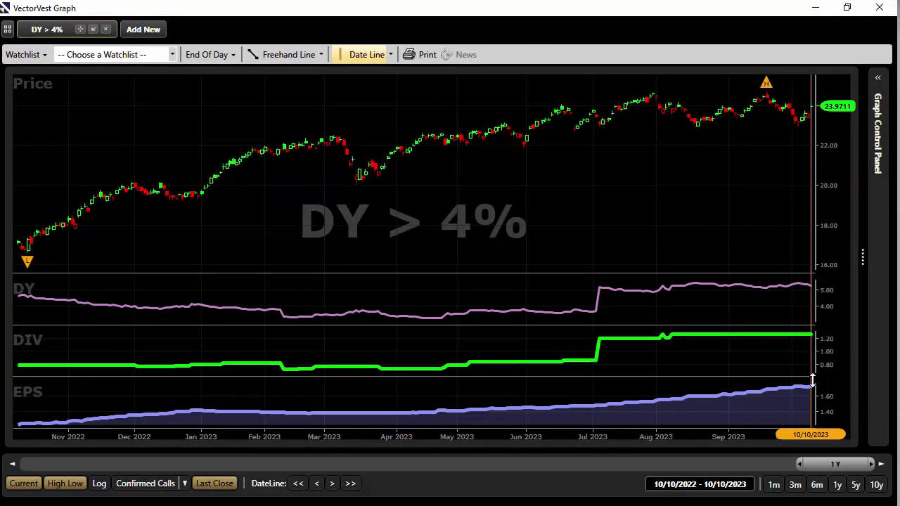
drag(799, 464, 621, 460)
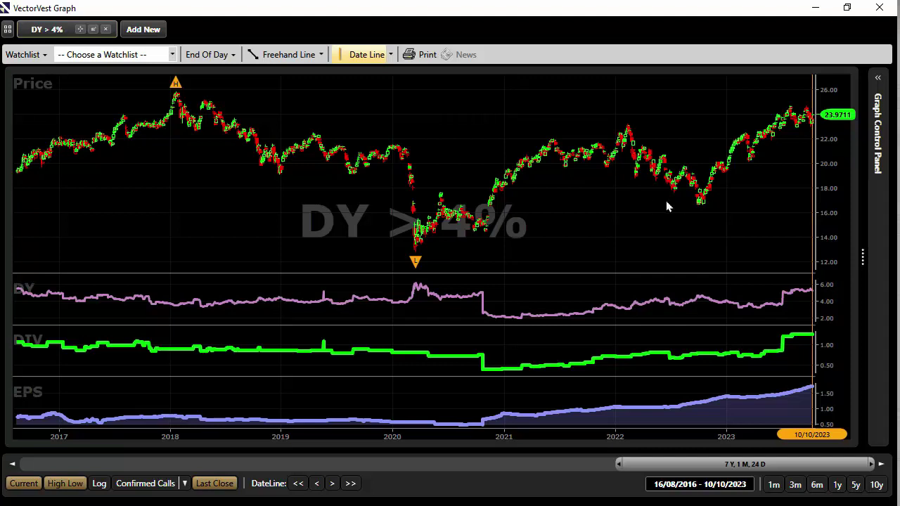
drag(695, 203, 891, 199)
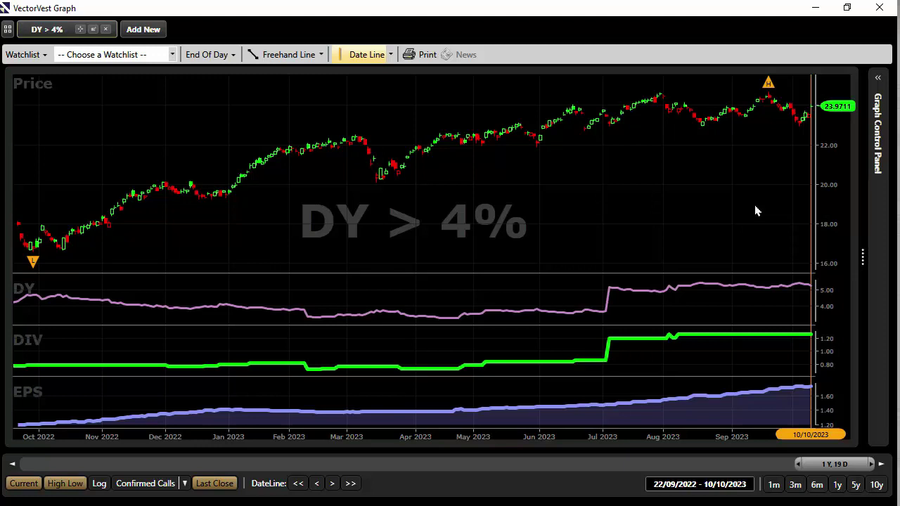
click(880, 7)
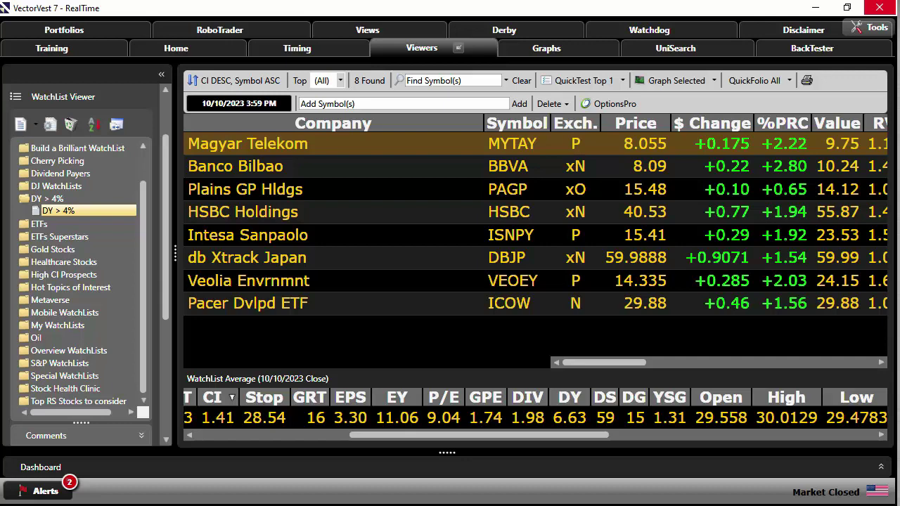
- Switch to the PowerPoint presentation and show slide 26, VectorVest Contact Information
key(alt+Tab)
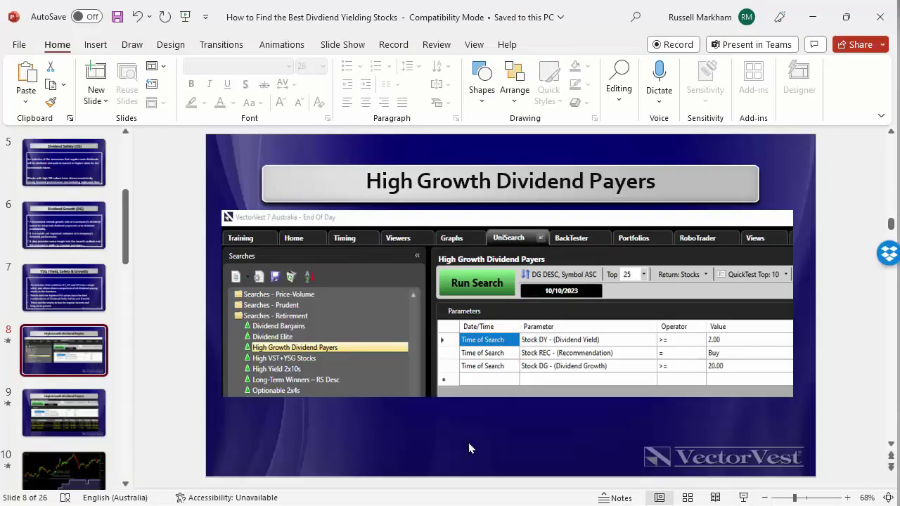
scroll(63, 343, down, 3)
scroll(64, 343, down, 10)
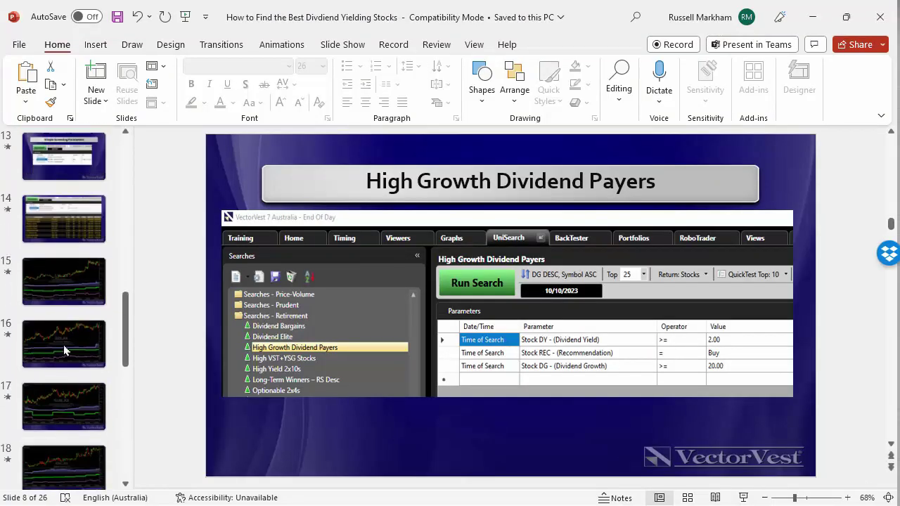
scroll(81, 411, down, 4)
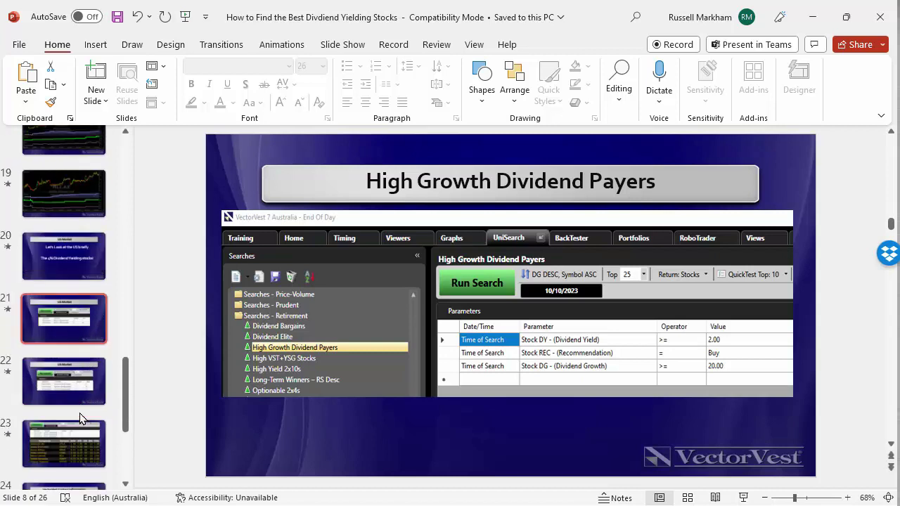
click(79, 420)
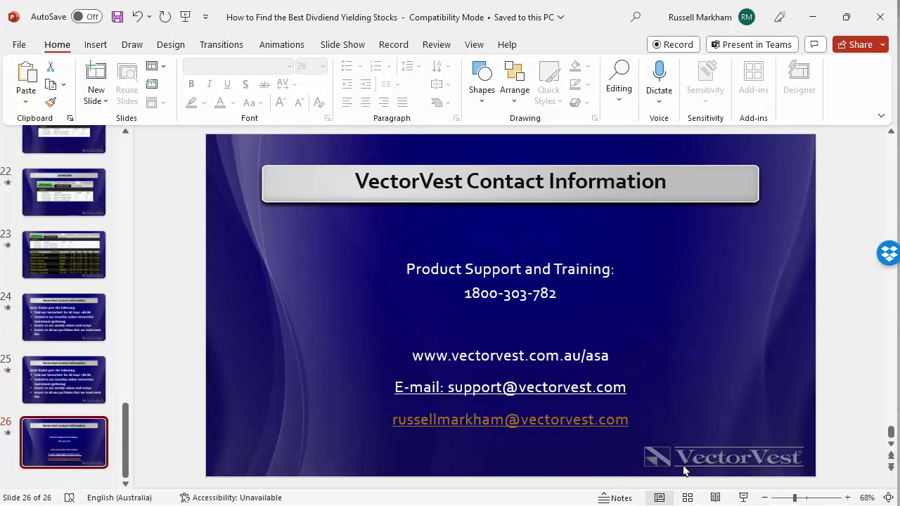
- Present slide 26, VectorVest Contact Information, full-screen and end the slide show
click(742, 498)
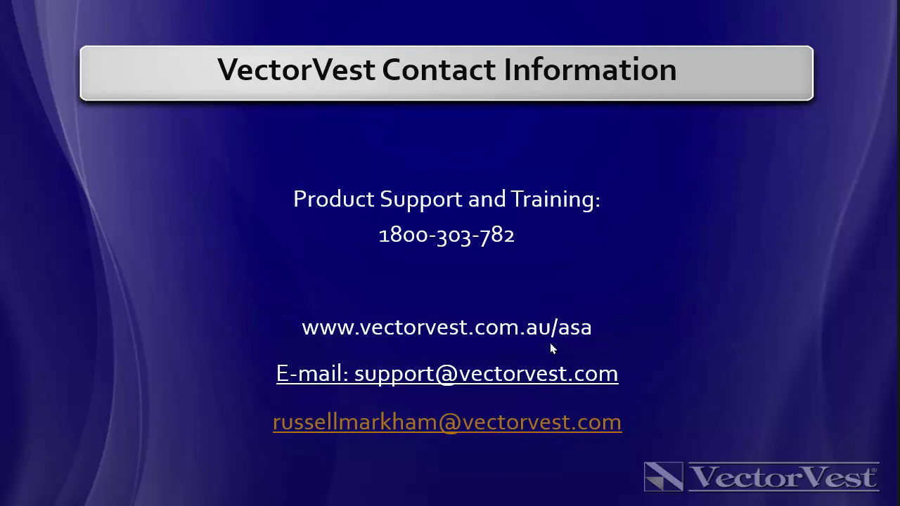
key(Escape)
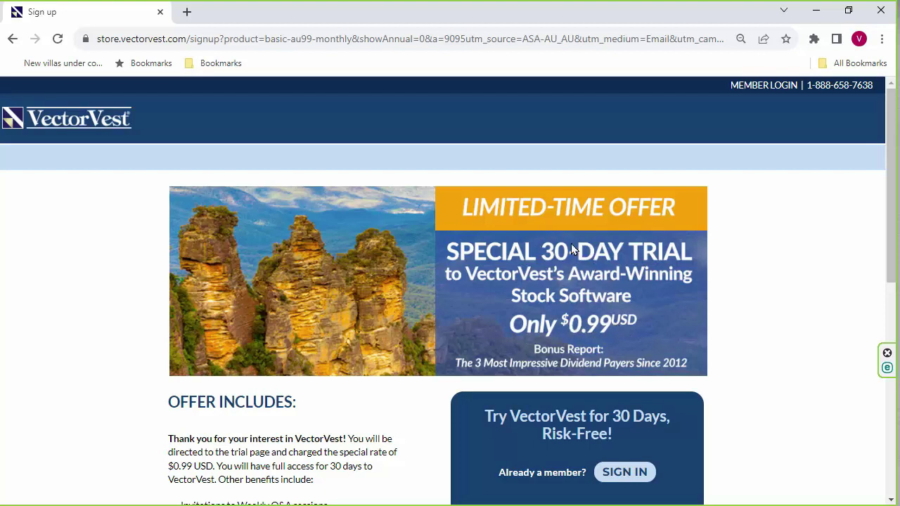
- Review the 30-day trial sign-up page in the browser, highlighting the weekly Q&A, live events and The 3 Most Impressive Dividend Payers report
scroll(612, 362, down, 1)
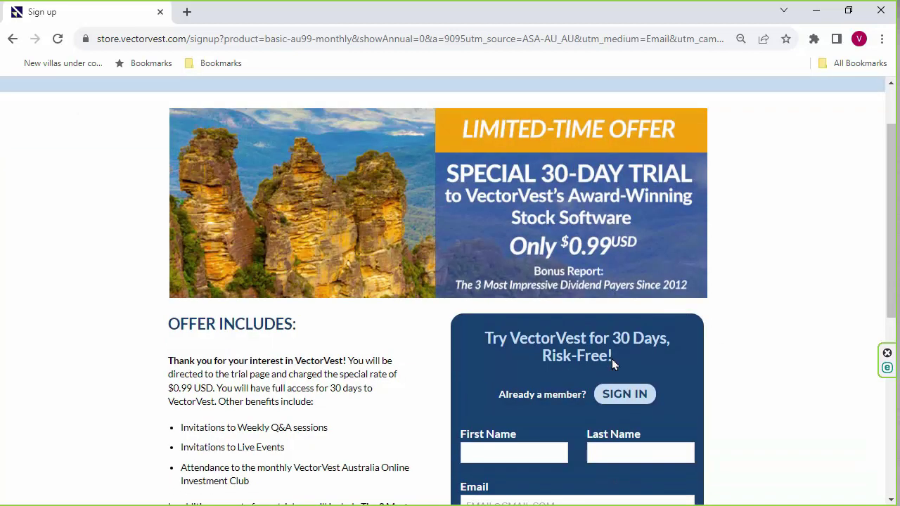
scroll(612, 359, down, 3)
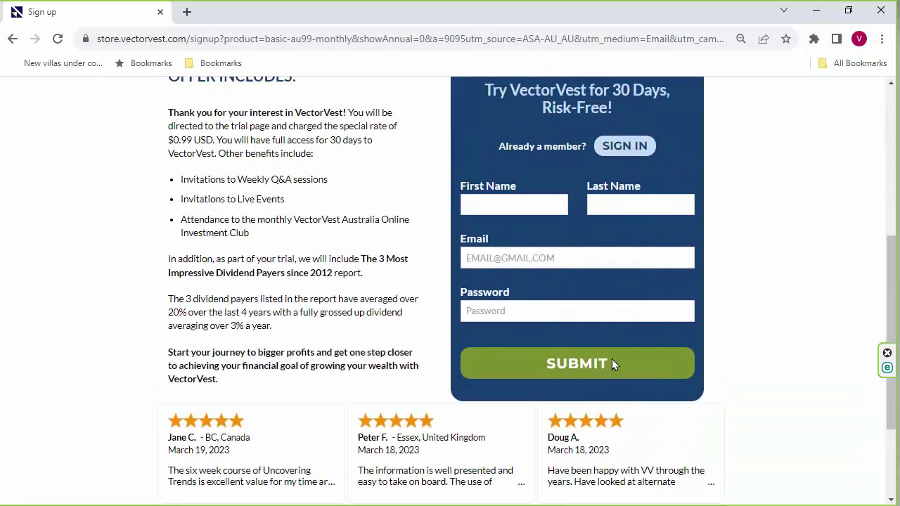
scroll(611, 363, up, 1)
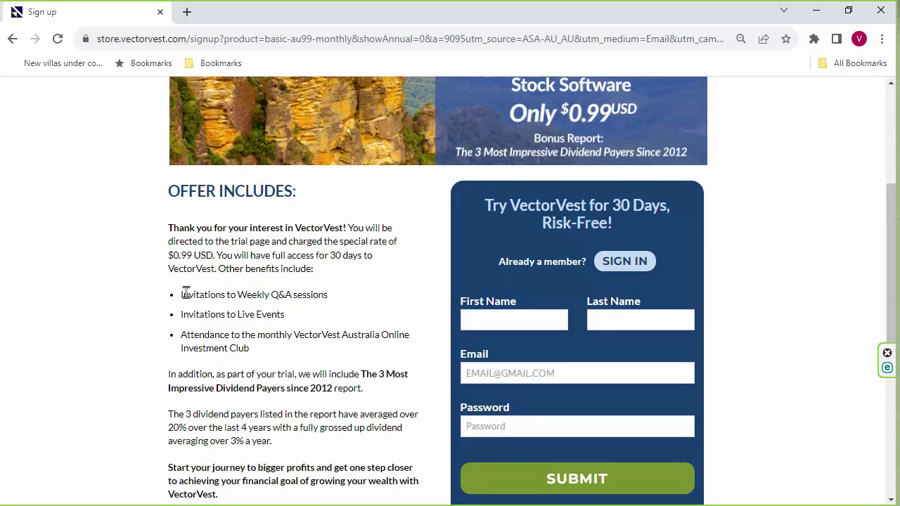
drag(186, 293, 353, 293)
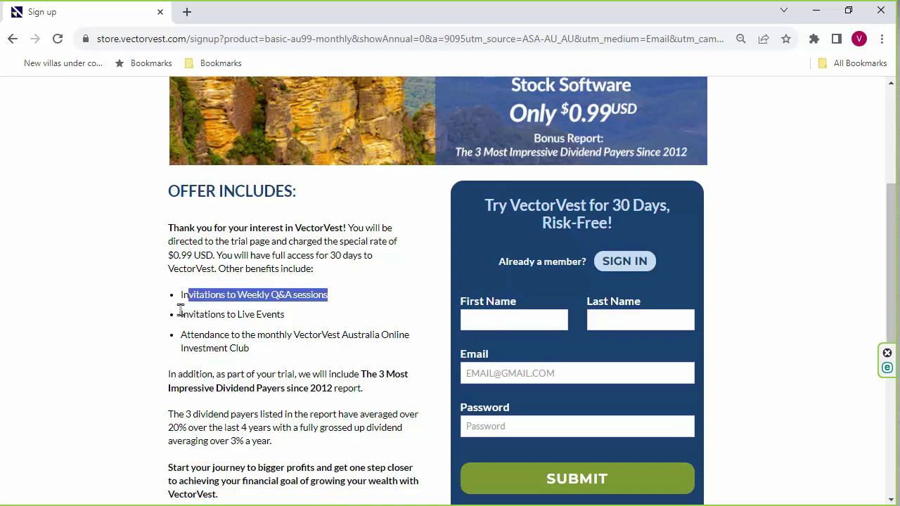
drag(179, 313, 308, 326)
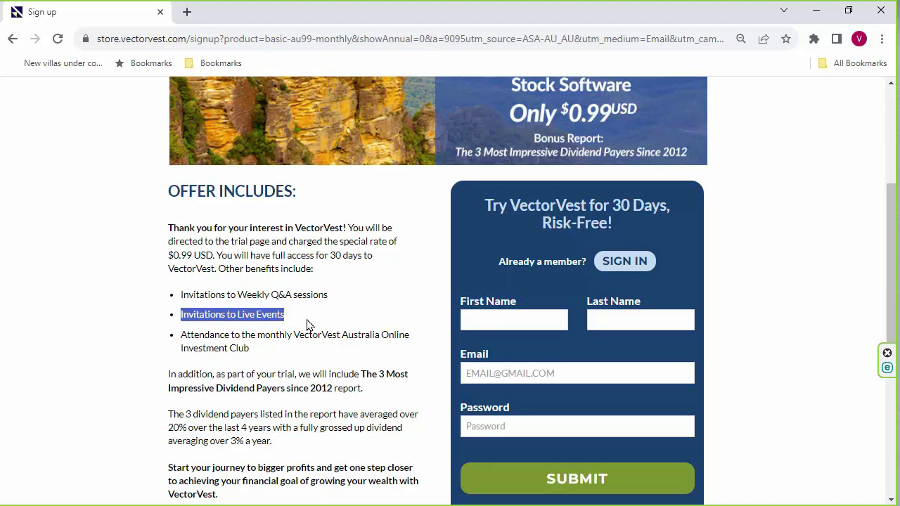
drag(199, 335, 413, 389)
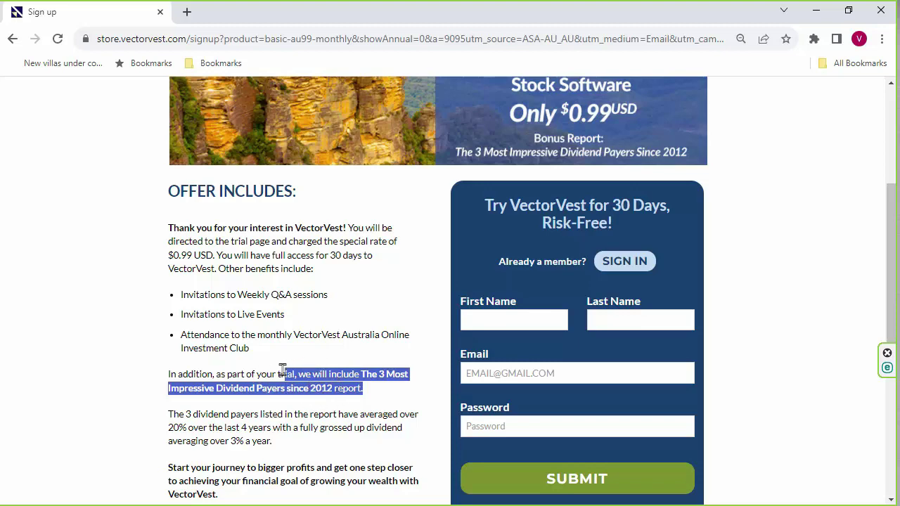
scroll(282, 369, down, 3)
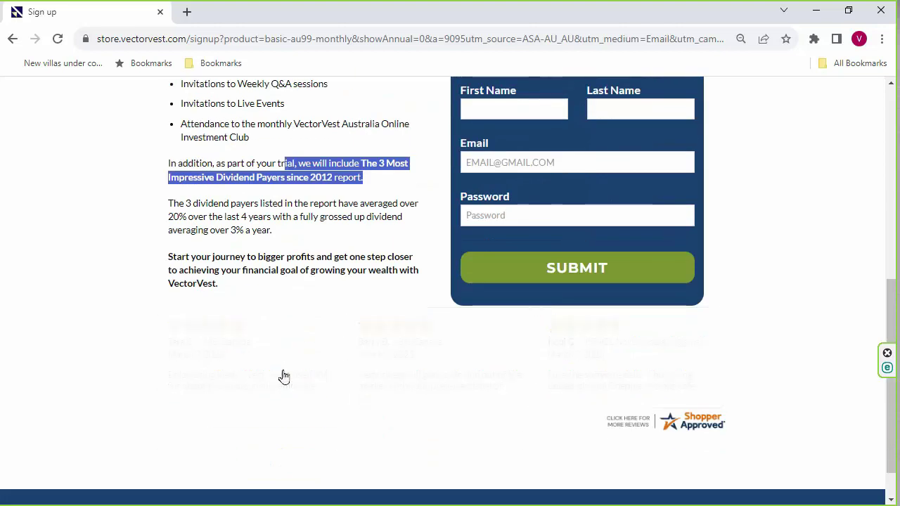
scroll(268, 272, up, 5)
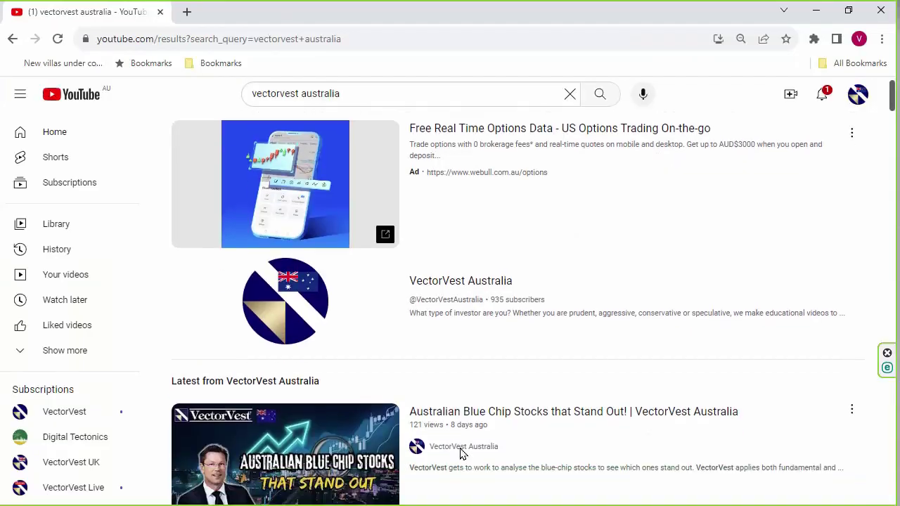
- Open the VectorVest Australia channel's video list from the YouTube search results and briefly highlight its subscriber and video counts
scroll(453, 422, down, 3)
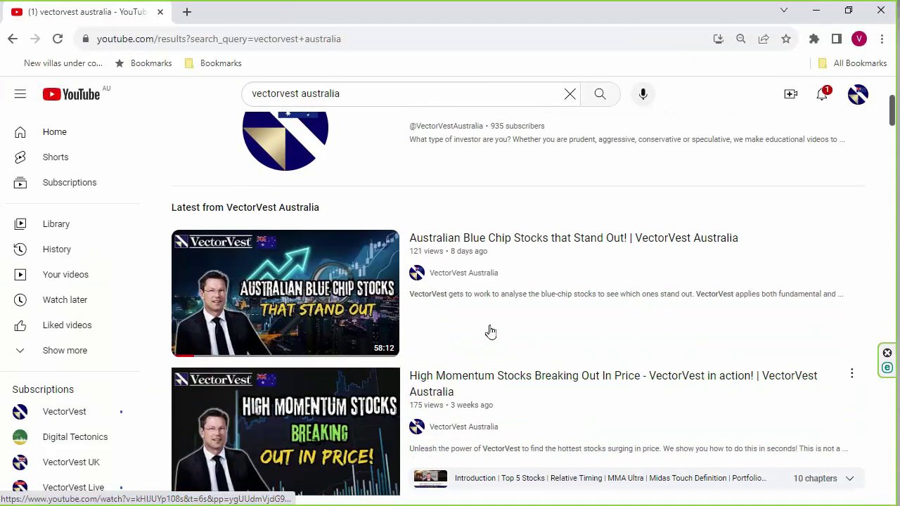
scroll(491, 331, up, 1)
click(469, 184)
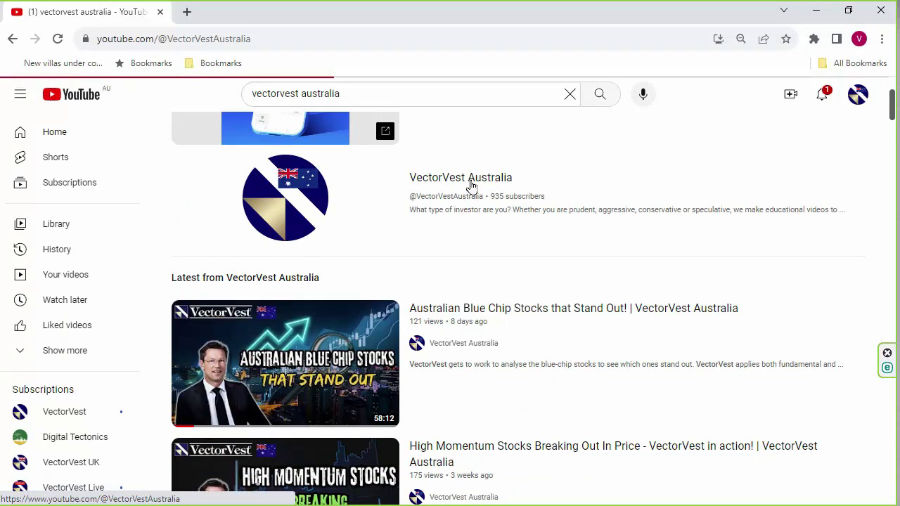
click(284, 230)
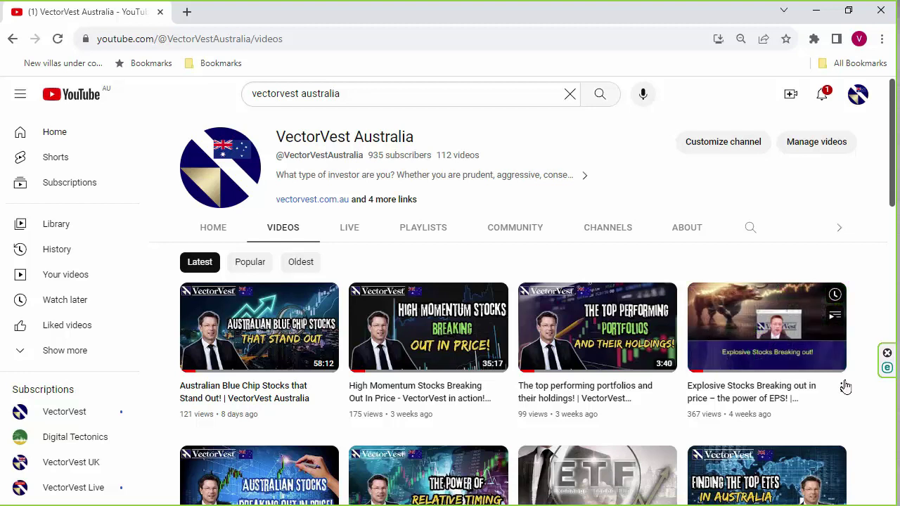
drag(371, 153, 469, 149)
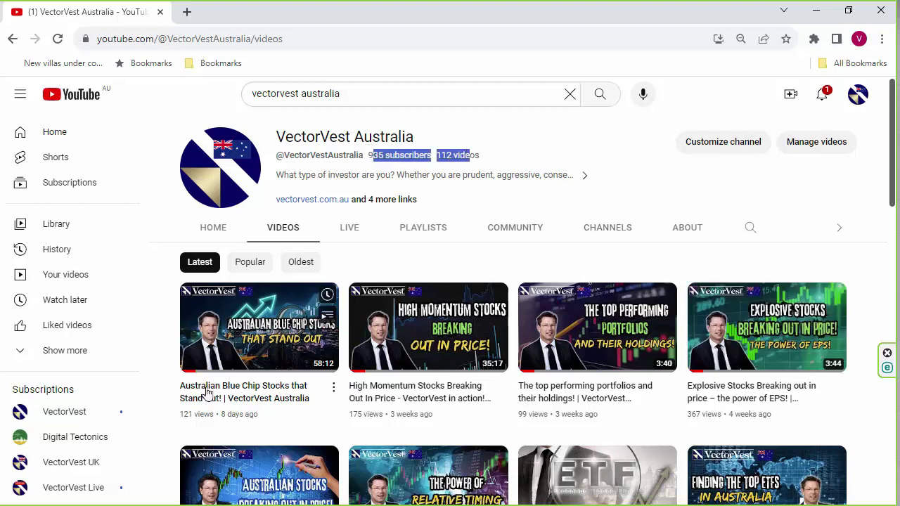
click(648, 185)
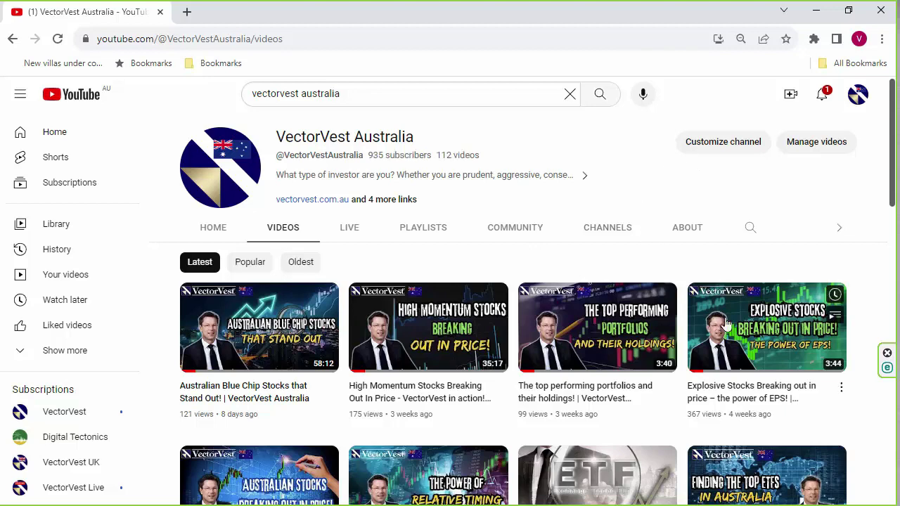
- Browse the channel's latest videos down to the dividend stock titles and preview How to Find the Best Dividend Paying Stocks
scroll(726, 323, down, 2)
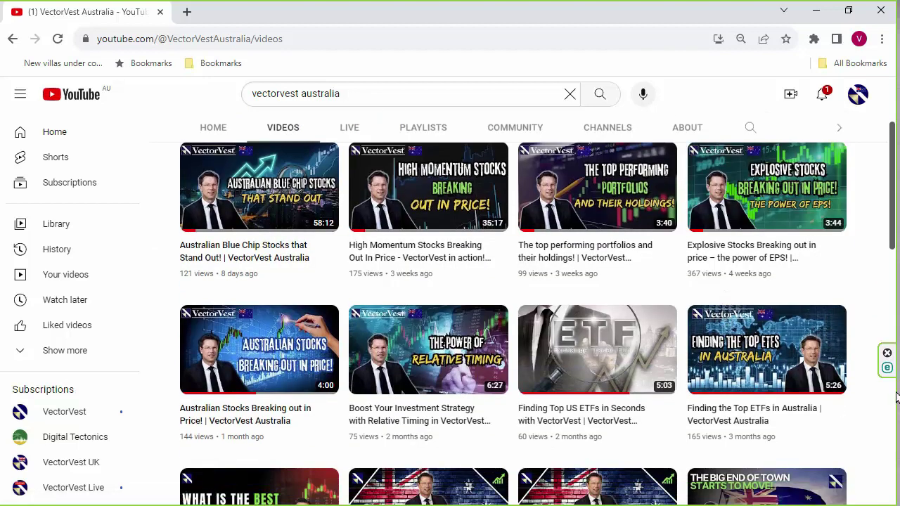
scroll(891, 398, down, 3)
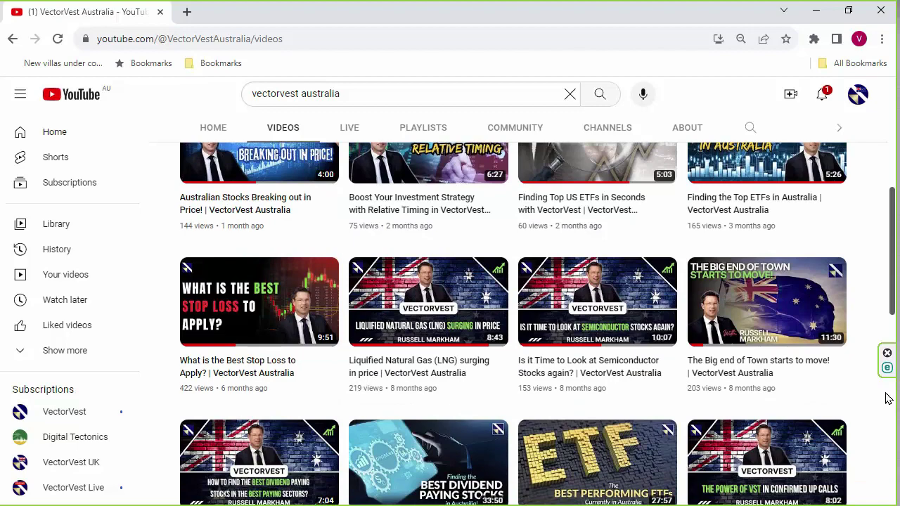
scroll(887, 398, down, 2)
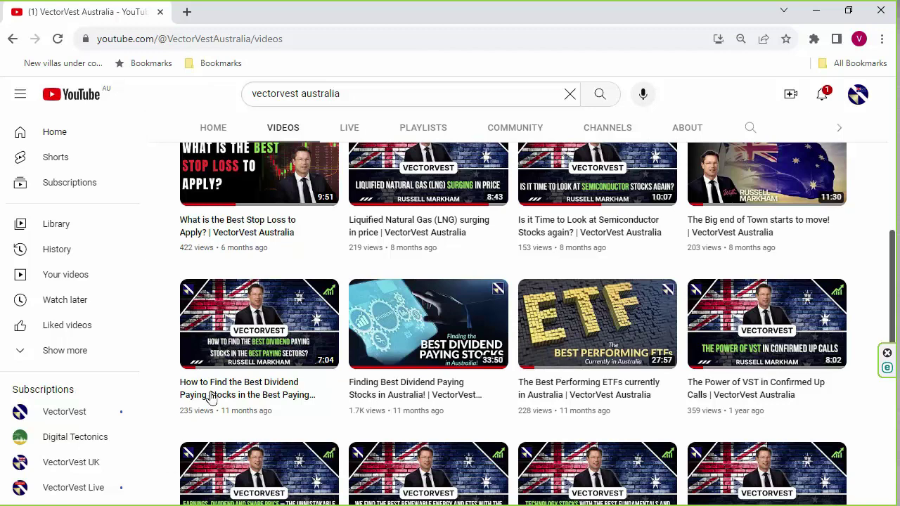
mouse_move(226, 332)
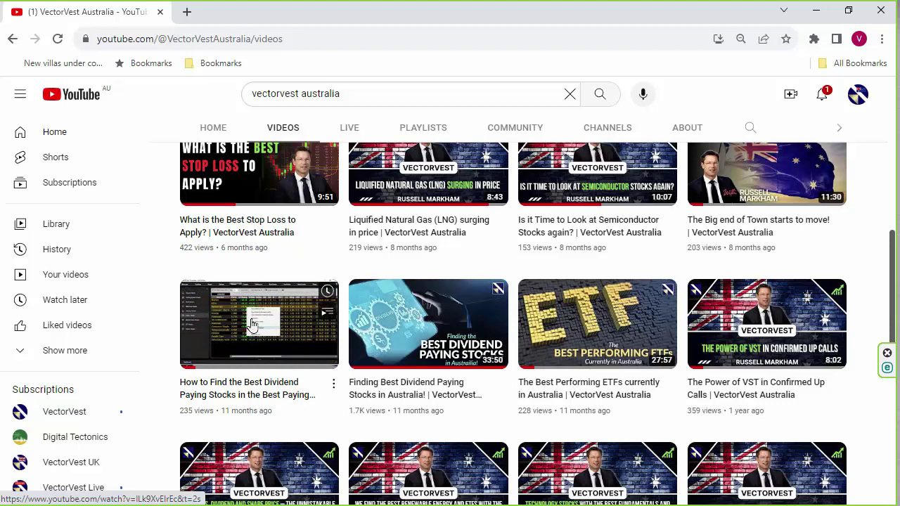
scroll(252, 327, down, 2)
mouse_move(532, 488)
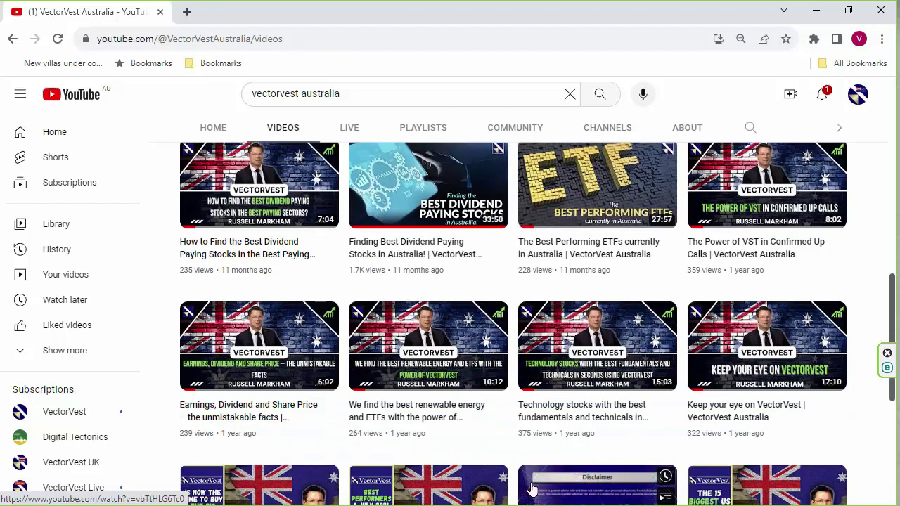
mouse_move(289, 413)
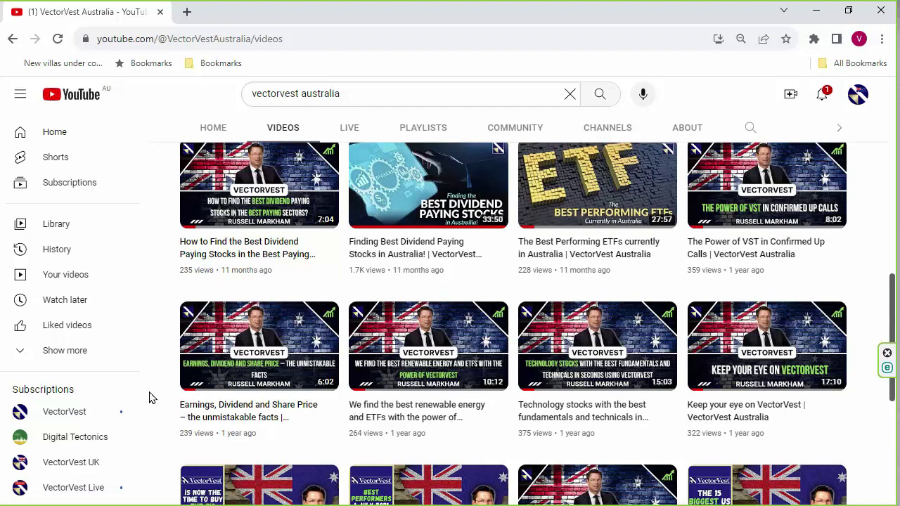
- Browse the channel's older videos, including Lithium Stocks, Dividend Kings! and Battle of the Blue-Chips, and return towards the newest ones
scroll(149, 398, down, 2)
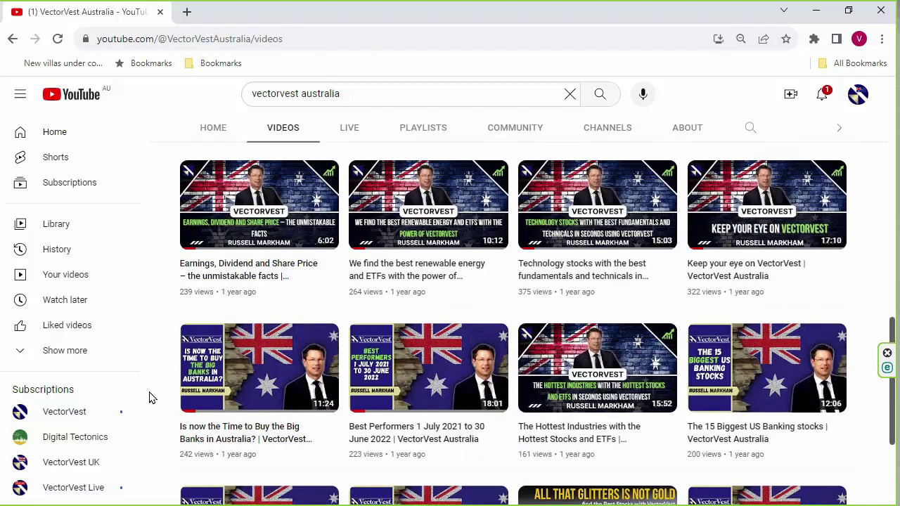
scroll(150, 395, down, 2)
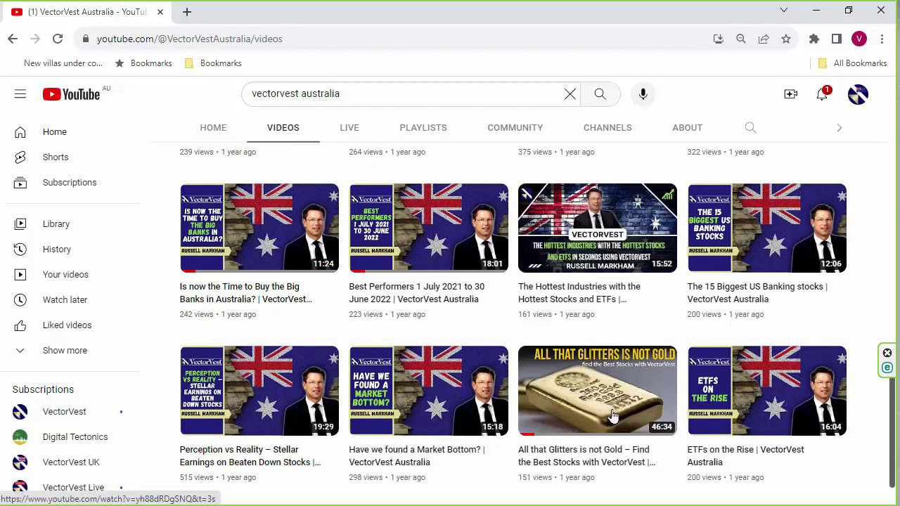
scroll(639, 454, down, 1)
scroll(650, 458, down, 5)
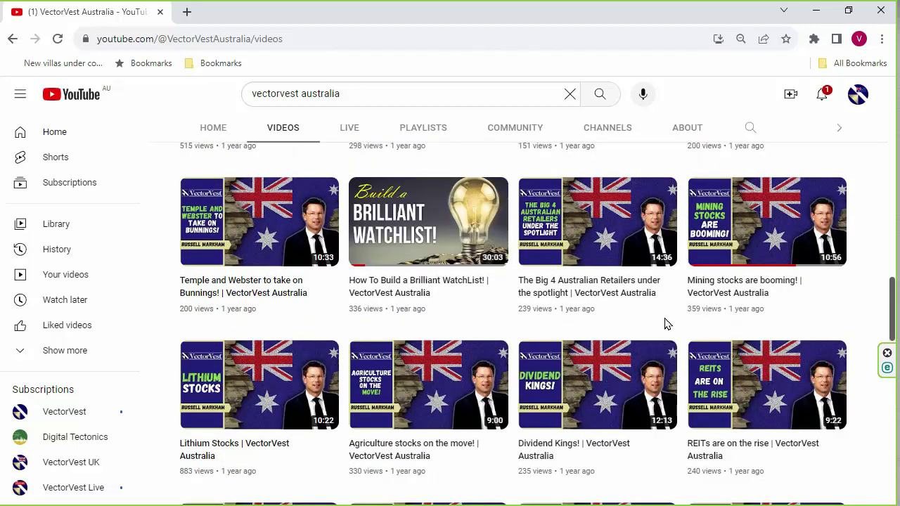
mouse_move(606, 295)
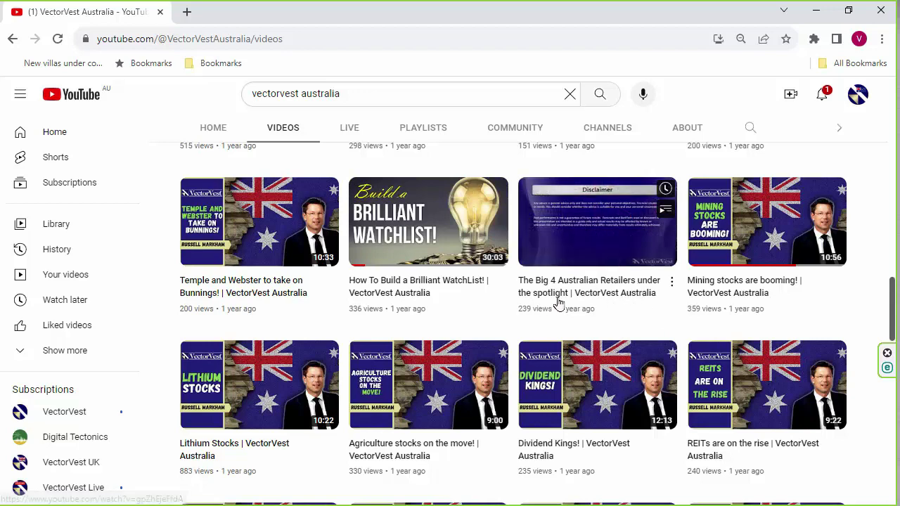
scroll(608, 335, down, 2)
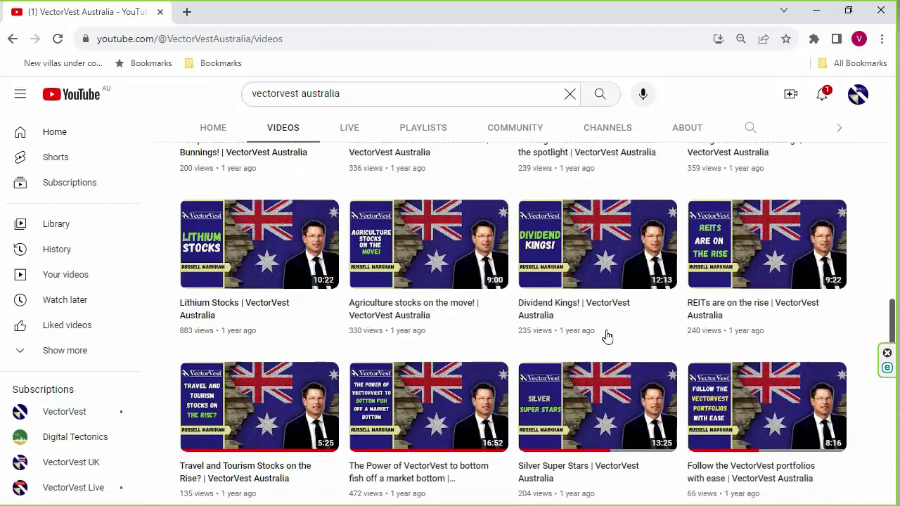
mouse_move(411, 320)
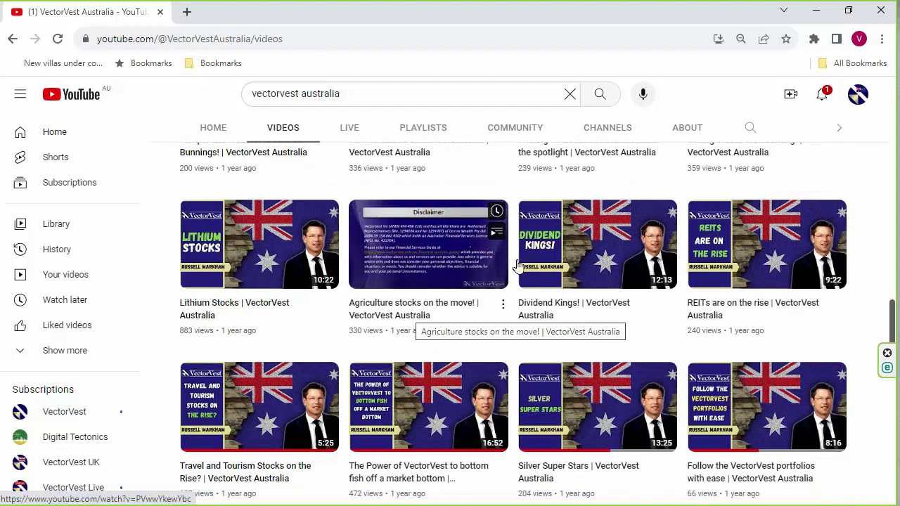
mouse_move(539, 316)
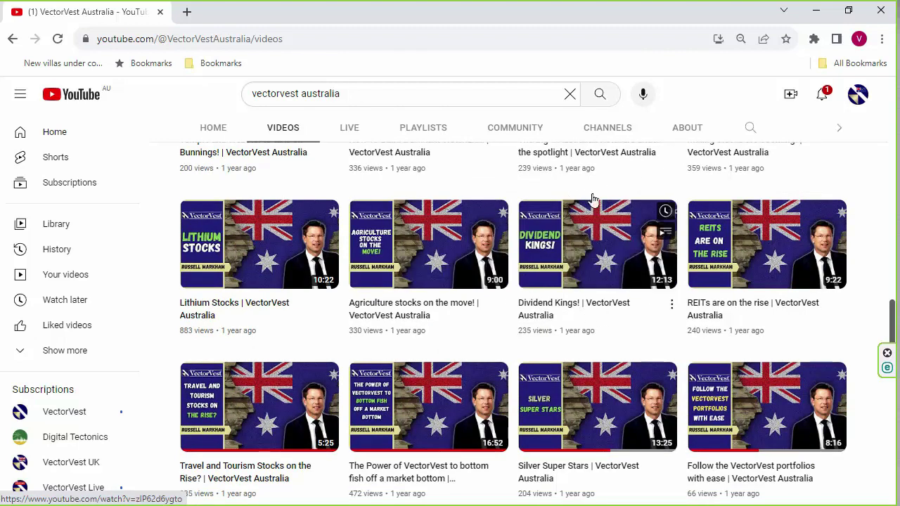
mouse_move(702, 309)
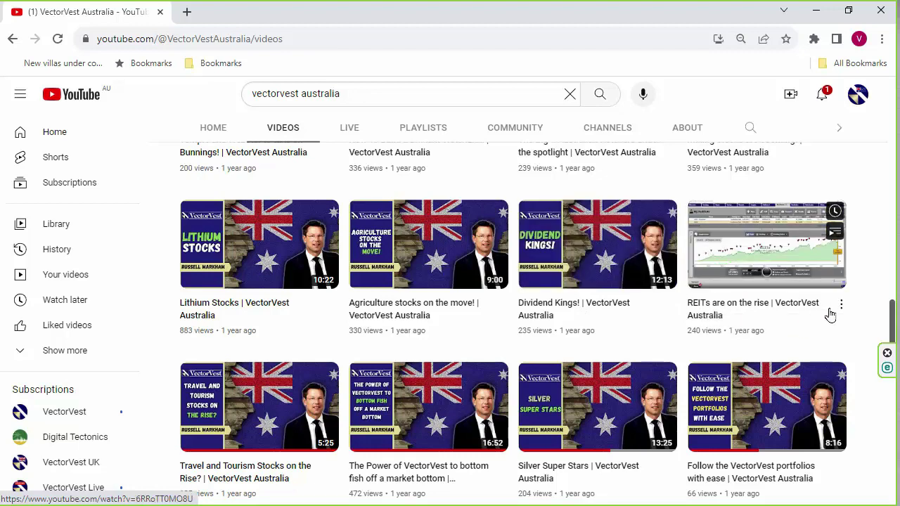
scroll(876, 300, down, 2)
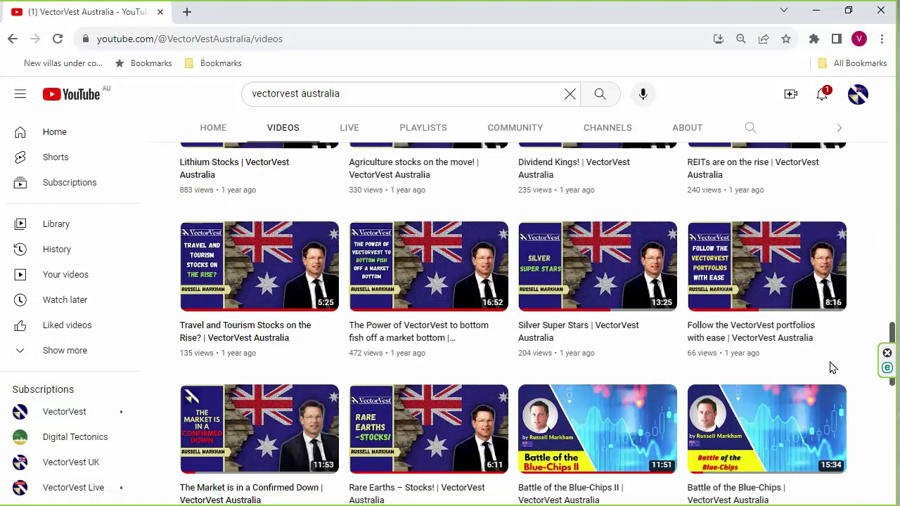
scroll(831, 367, down, 3)
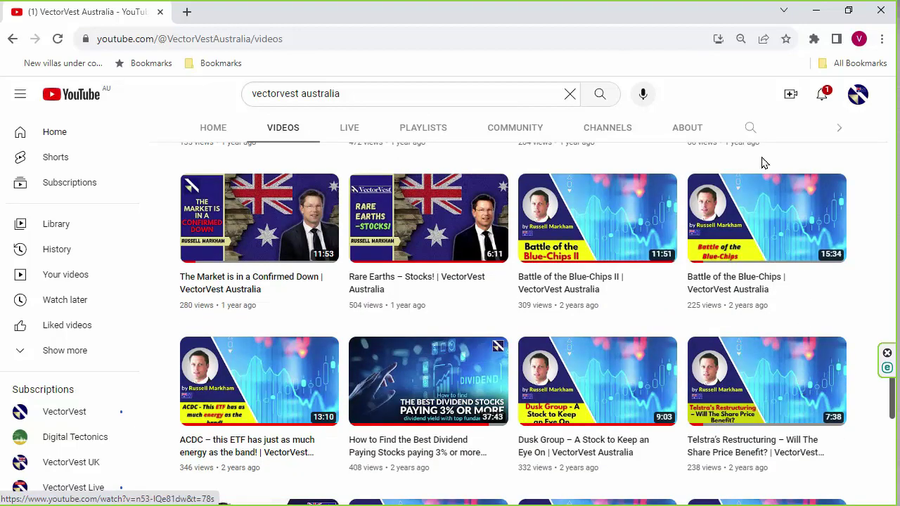
scroll(408, 161, up, 10)
scroll(406, 161, up, 2)
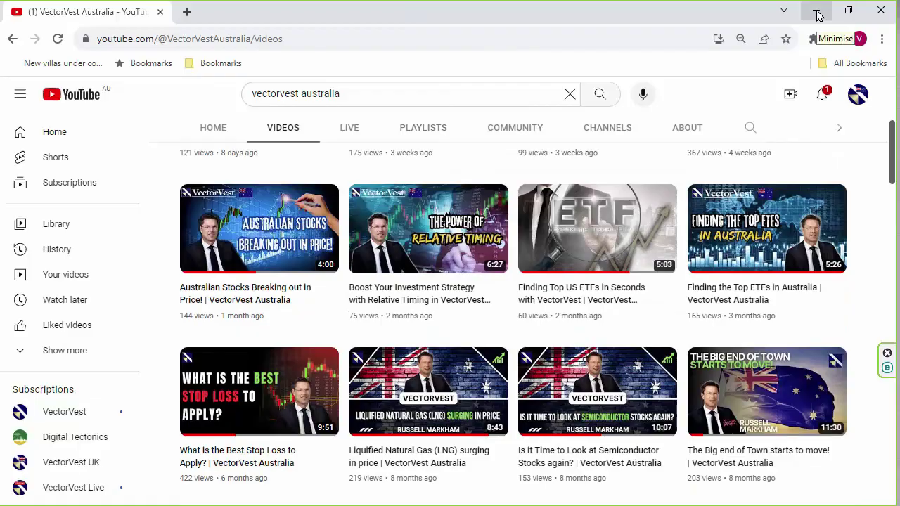
- Return from the browser to the PowerPoint presentation and present the VectorVest Contact Information slide full-screen
click(817, 14)
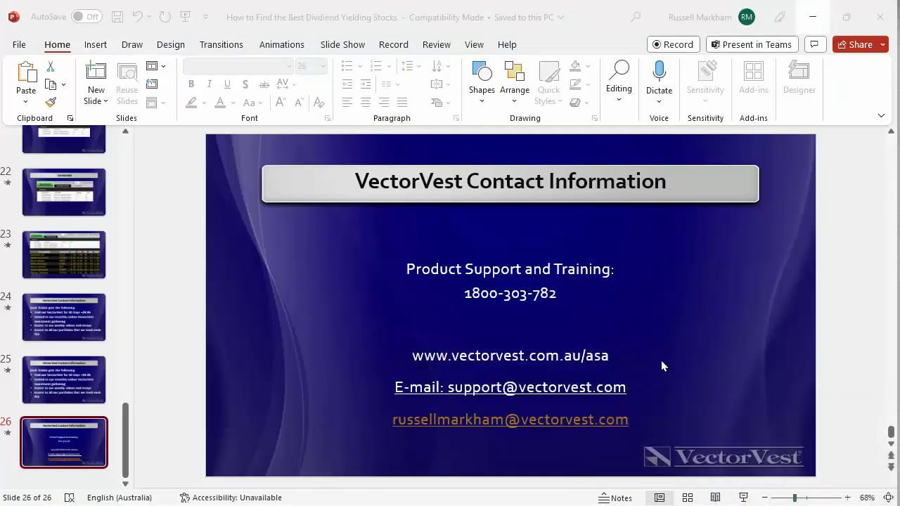
click(742, 498)
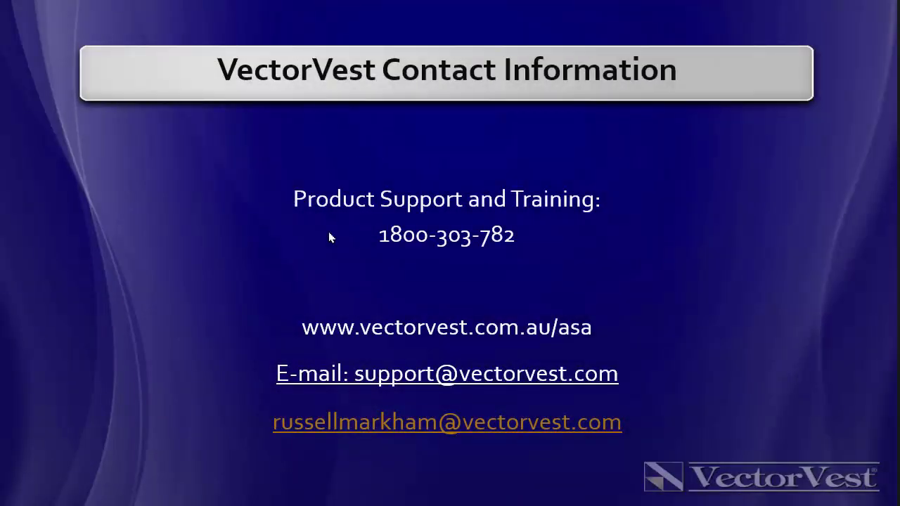